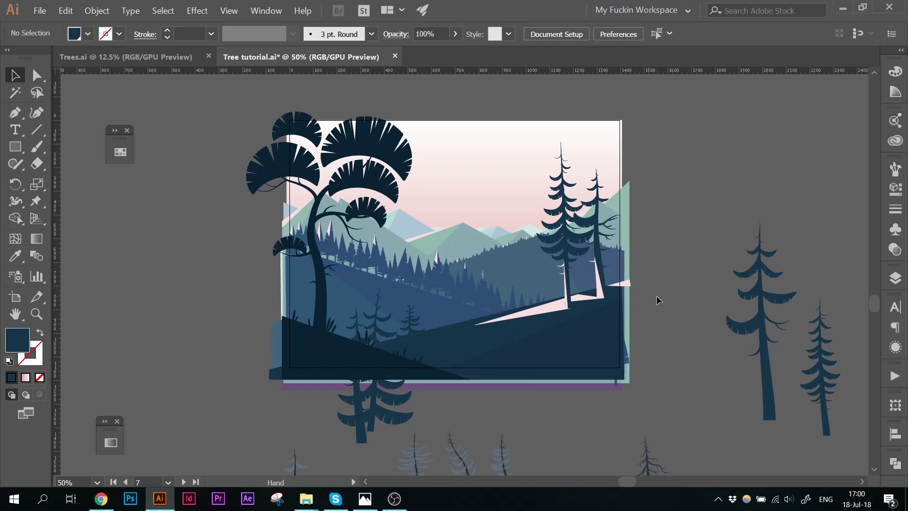
Step: Inside the ground group, recolor the strokes of several foreground grass blades to the light pink swatch
{"action": "key", "text": "v"}
{"action": "double_click", "coordinate": [336, 349]}
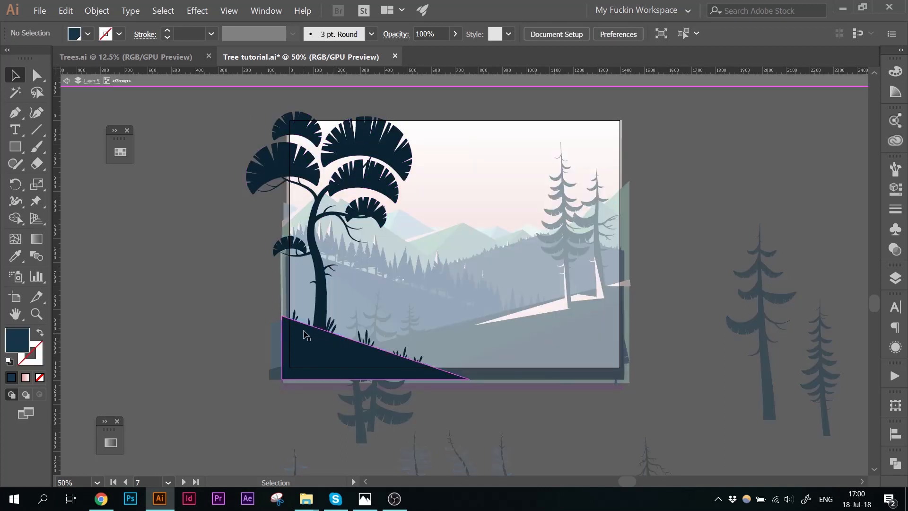
{"action": "left_click", "coordinate": [304, 320]}
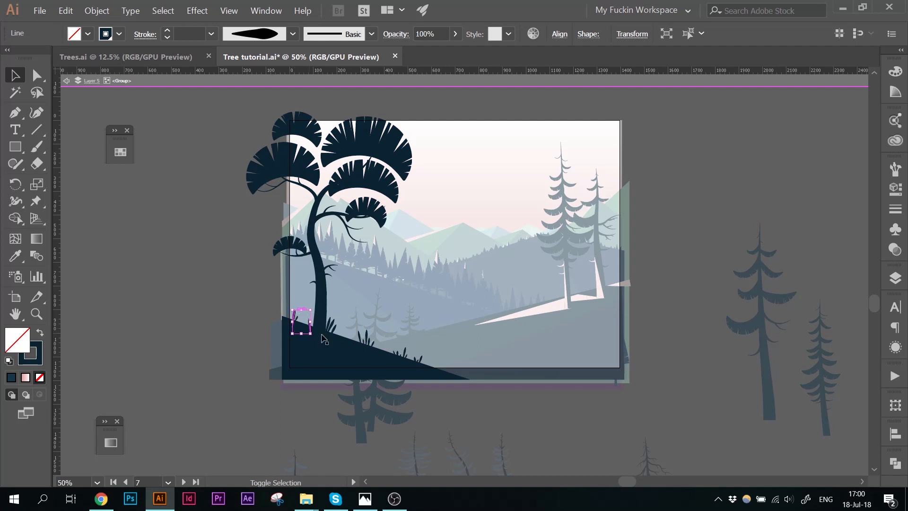
{"action": "left_click", "coordinate": [364, 337], "text": "shift"}
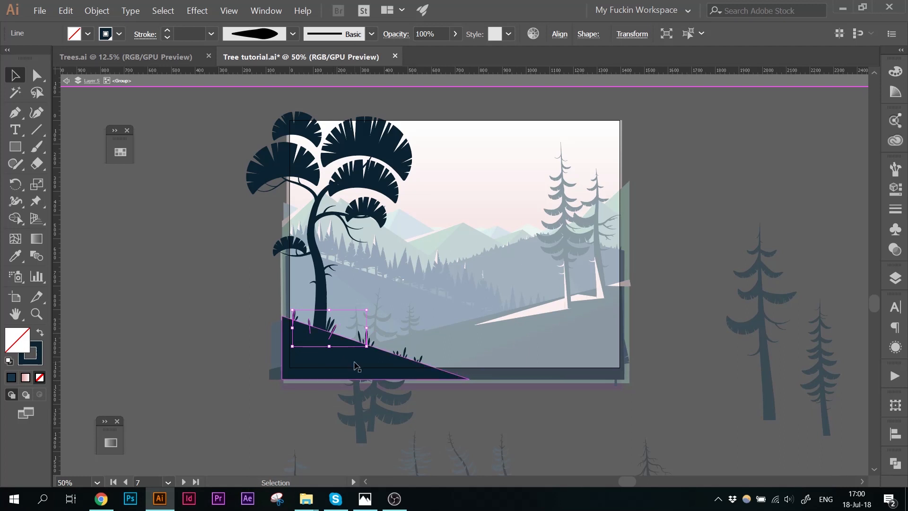
{"action": "left_click", "coordinate": [38, 353]}
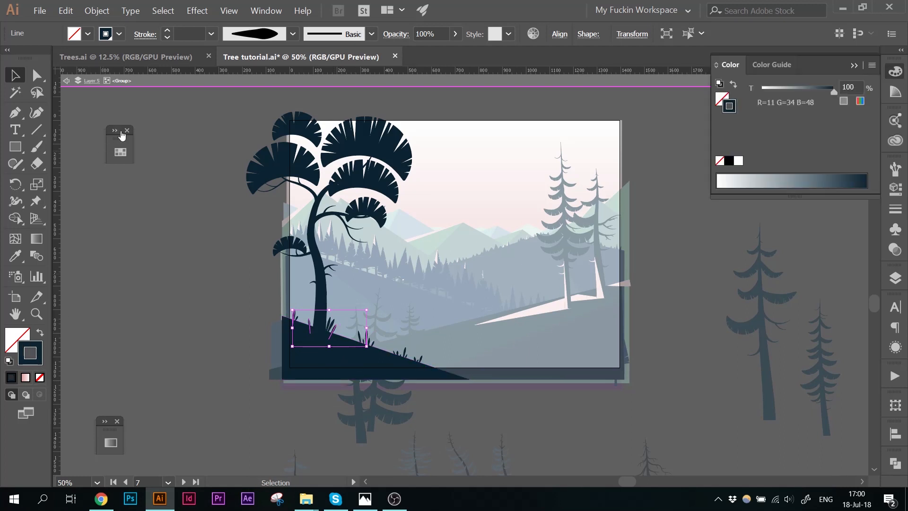
{"action": "left_click", "coordinate": [120, 152]}
{"action": "left_click", "coordinate": [154, 235]}
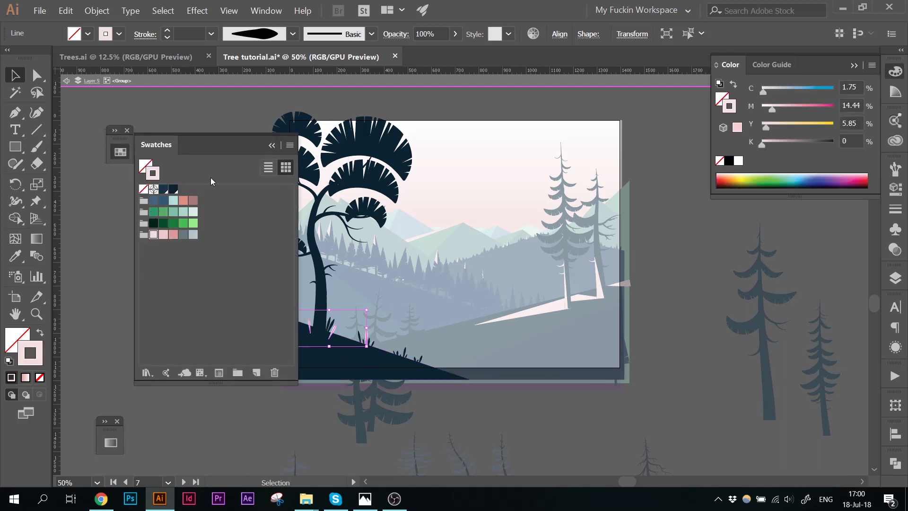
{"action": "left_click", "coordinate": [274, 145]}
{"action": "double_click", "coordinate": [184, 223]}
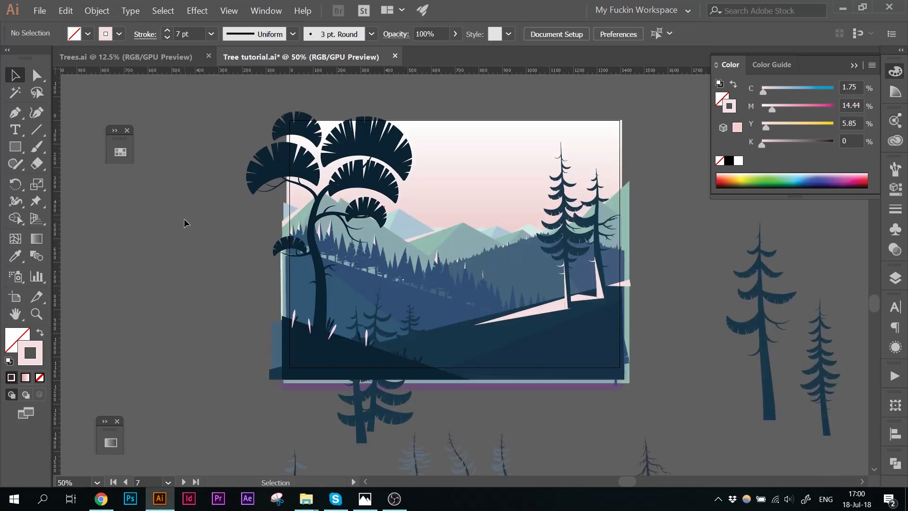
Step: Inspect the stroke settings of the pink grass blades inside the ground group
{"action": "double_click", "coordinate": [290, 337]}
{"action": "left_click", "coordinate": [294, 320]}
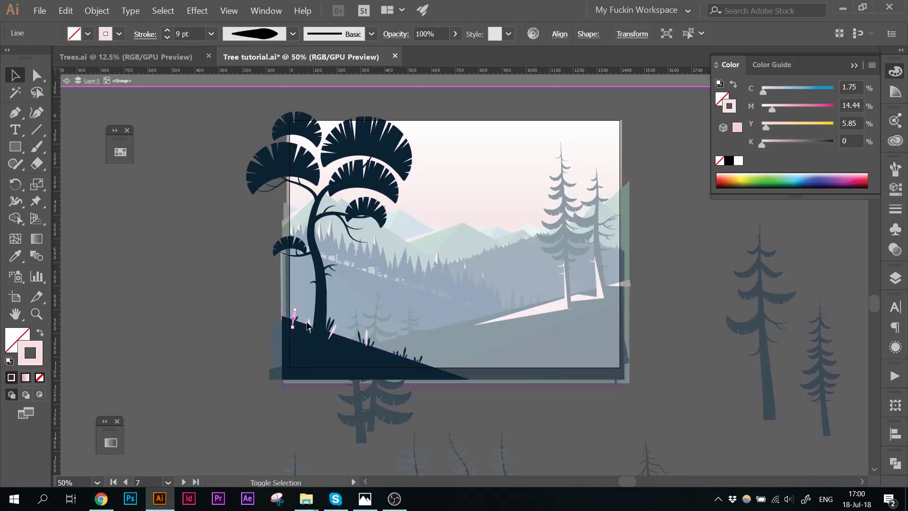
{"action": "left_click", "coordinate": [309, 326], "text": "shift"}
{"action": "left_click", "coordinate": [333, 329], "text": "shift"}
{"action": "left_click", "coordinate": [366, 333], "text": "shift"}
{"action": "key", "text": "ctrl"}
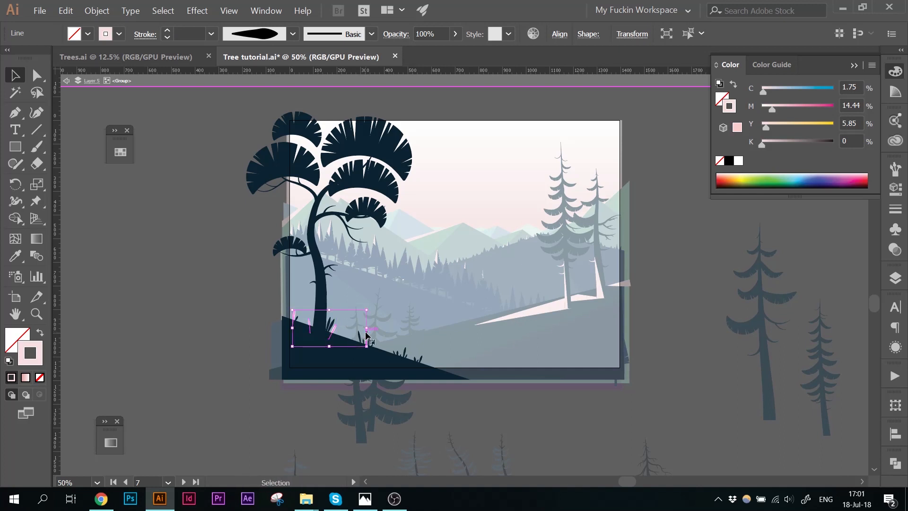
{"action": "double_click", "coordinate": [190, 243]}
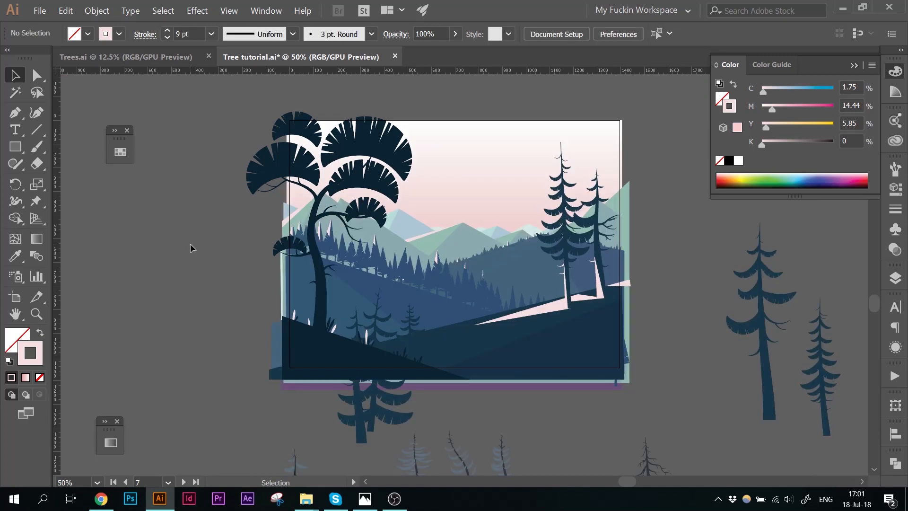
Step: Apply Width Profile 4 to the grass blades around the tree's base
{"action": "key", "text": "ctrl+plus"}
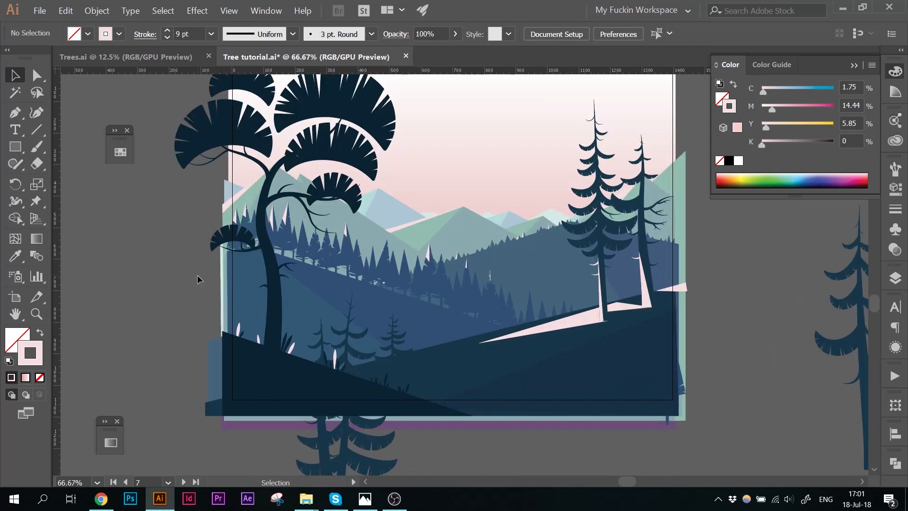
{"action": "double_click", "coordinate": [237, 336]}
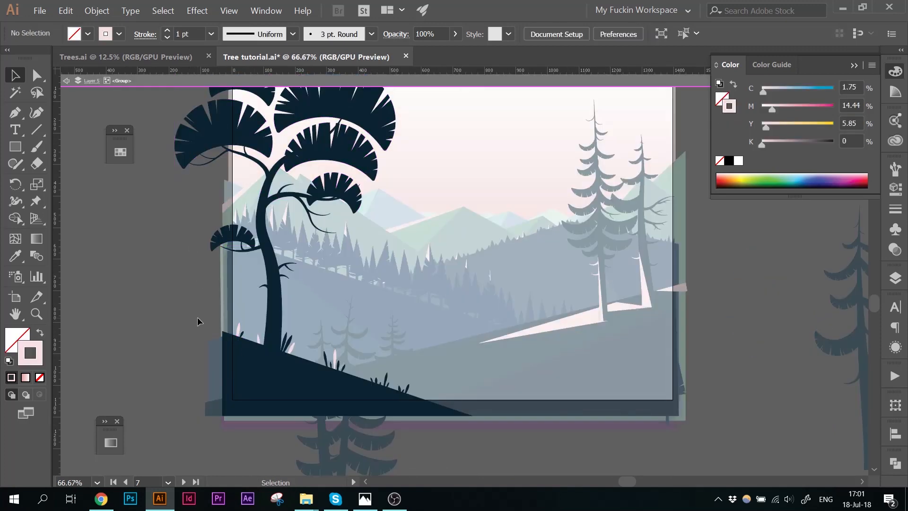
{"action": "left_click_drag", "start_coordinate": [198, 322], "coordinate": [446, 409]}
{"action": "left_click", "coordinate": [319, 392], "text": "shift"}
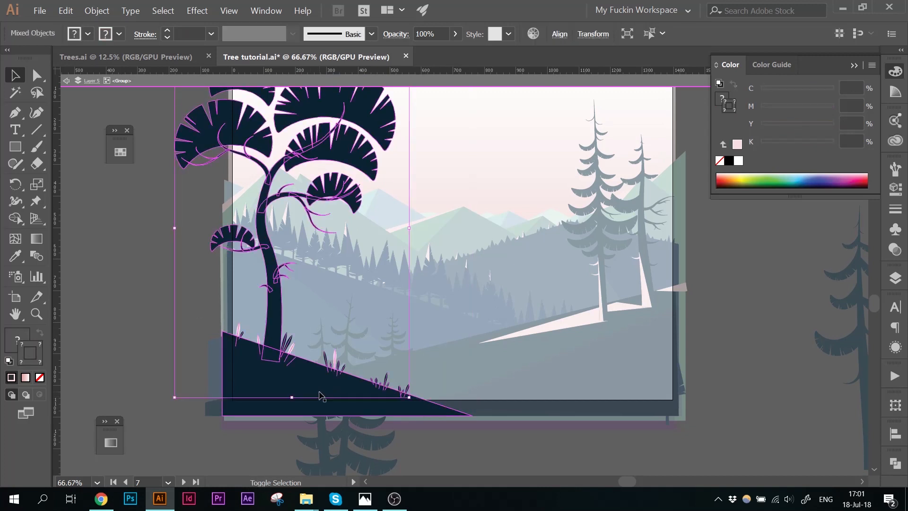
{"action": "left_click", "coordinate": [271, 293], "text": "shift"}
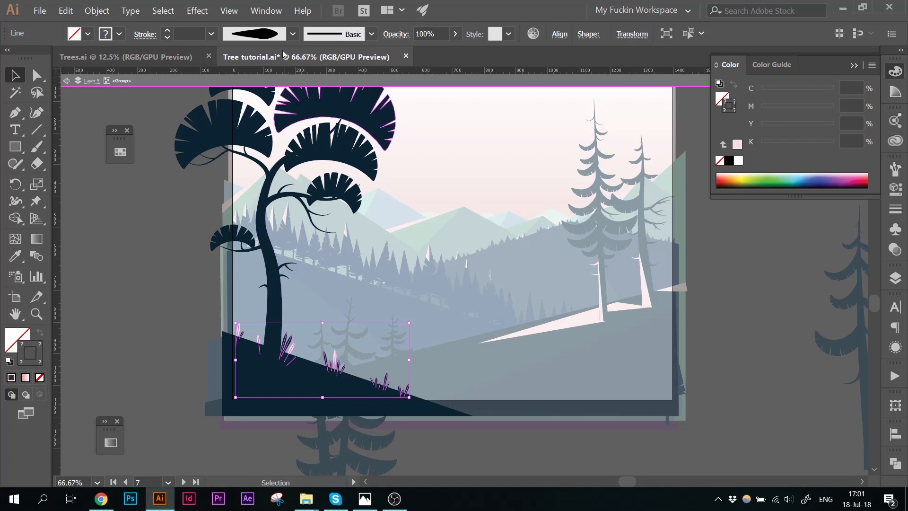
{"action": "left_click", "coordinate": [293, 34]}
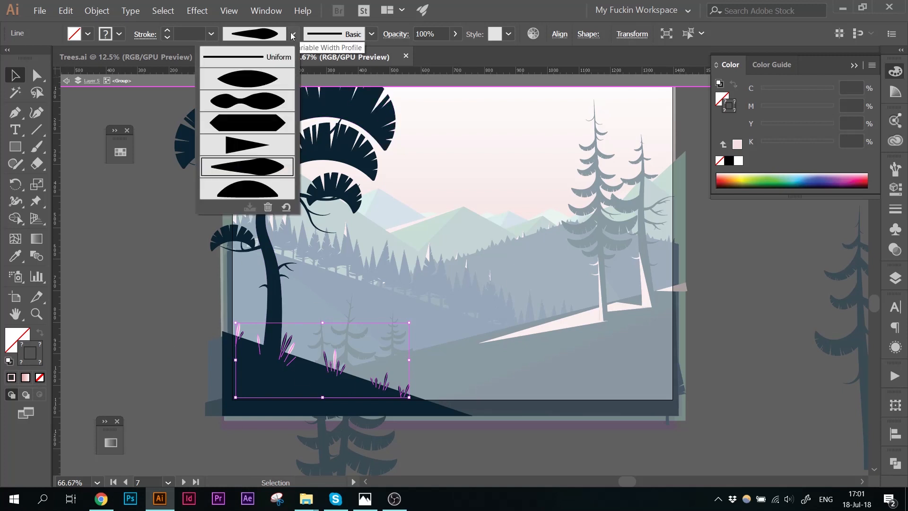
{"action": "left_click", "coordinate": [236, 146]}
{"action": "double_click", "coordinate": [155, 277]}
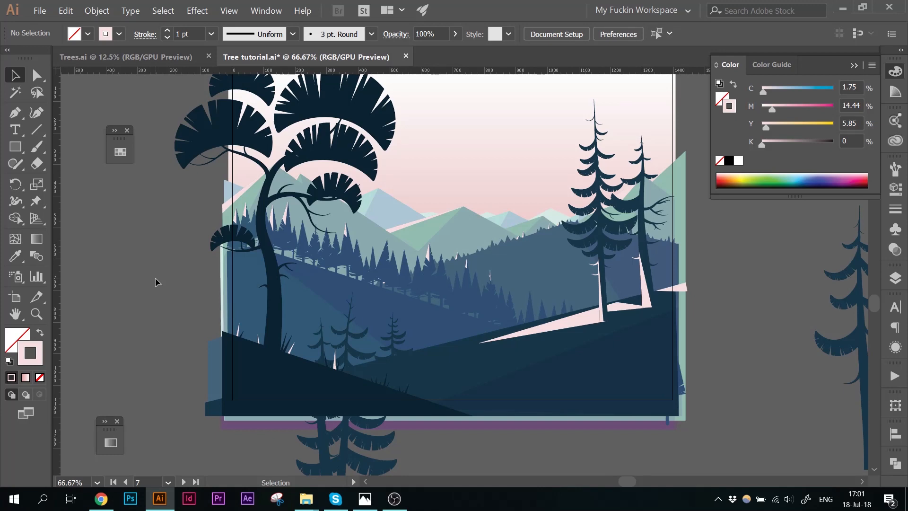
Step: Recolor the stroke of one grass blade near the trunk to the dark navy swatch
{"action": "double_click", "coordinate": [335, 364]}
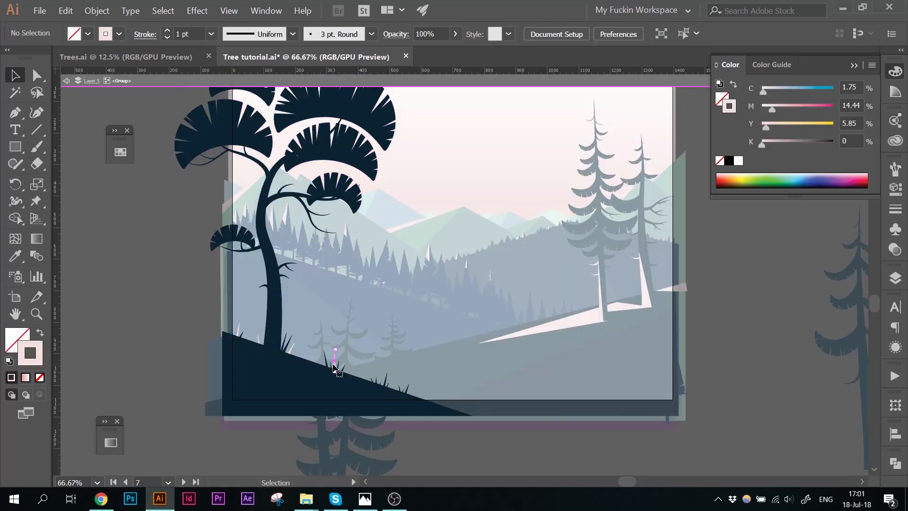
{"action": "left_click", "coordinate": [120, 152]}
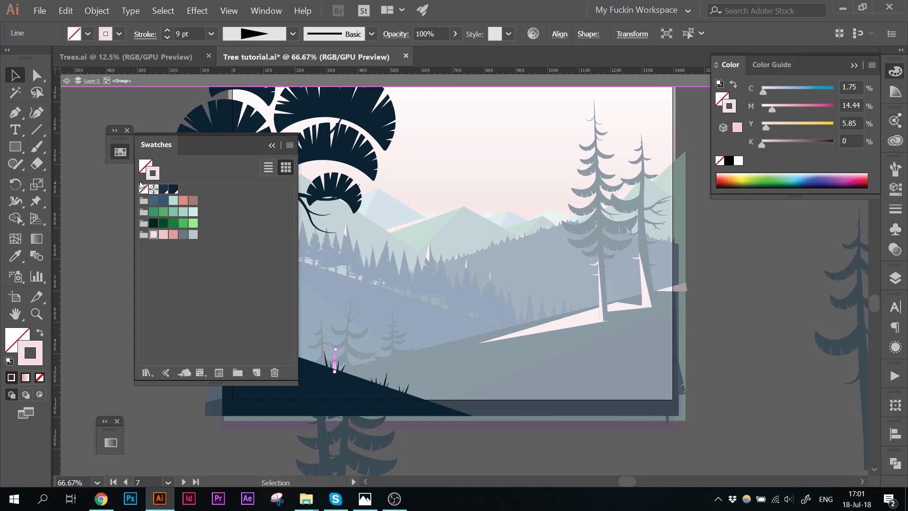
{"action": "left_click", "coordinate": [174, 188]}
{"action": "left_click", "coordinate": [101, 218]}
{"action": "left_click", "coordinate": [274, 146]}
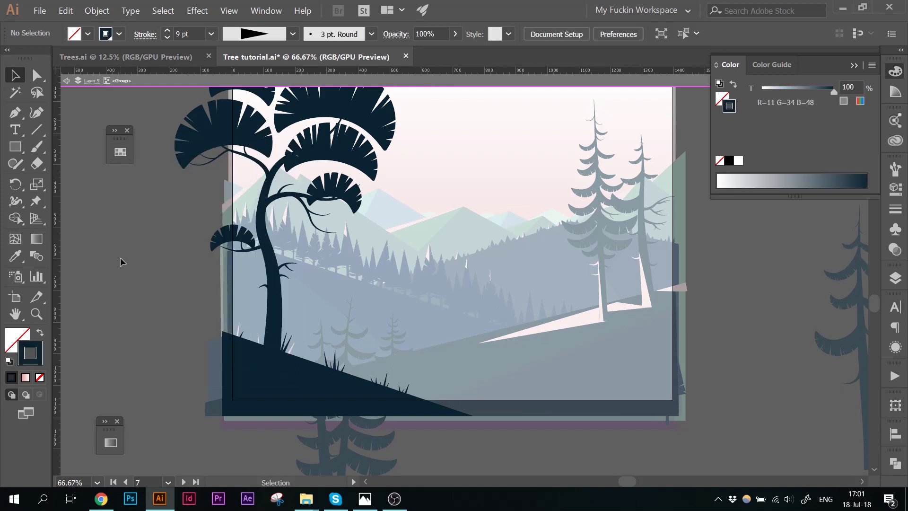
{"action": "double_click", "coordinate": [121, 257]}
Step: Set the fill to none and the stroke to the light pink swatch for new drawing
{"action": "scroll", "coordinate": [120, 257], "scroll_direction": "up", "scroll_amount": 3}
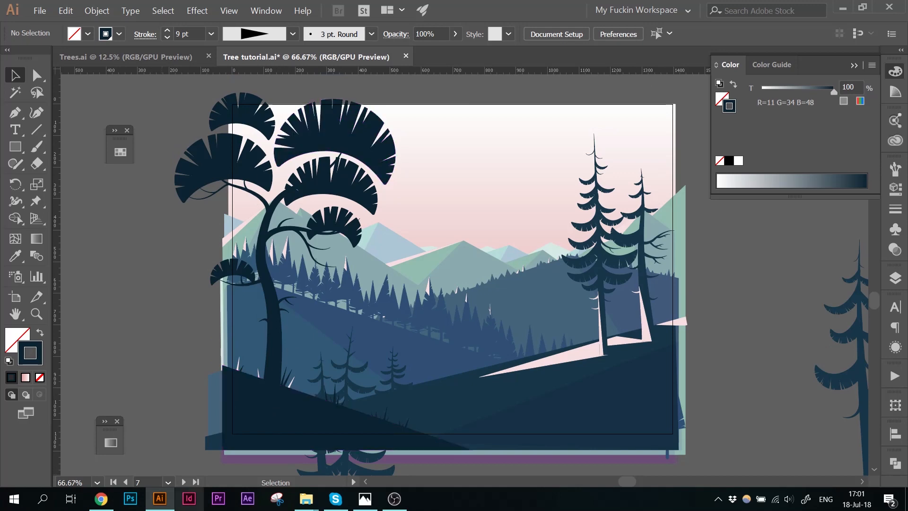
{"action": "double_click", "coordinate": [282, 352]}
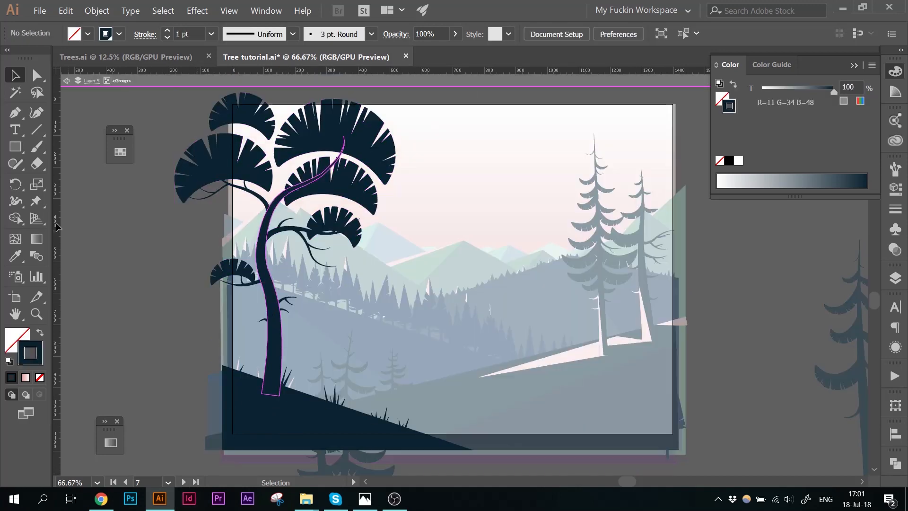
{"action": "left_click", "coordinate": [275, 333]}
{"action": "left_click", "coordinate": [119, 288]}
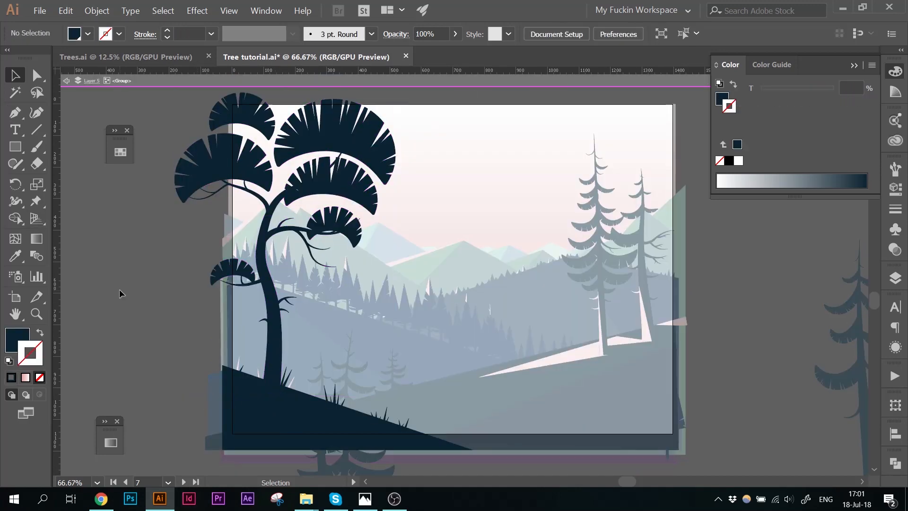
{"action": "left_click", "coordinate": [126, 153]}
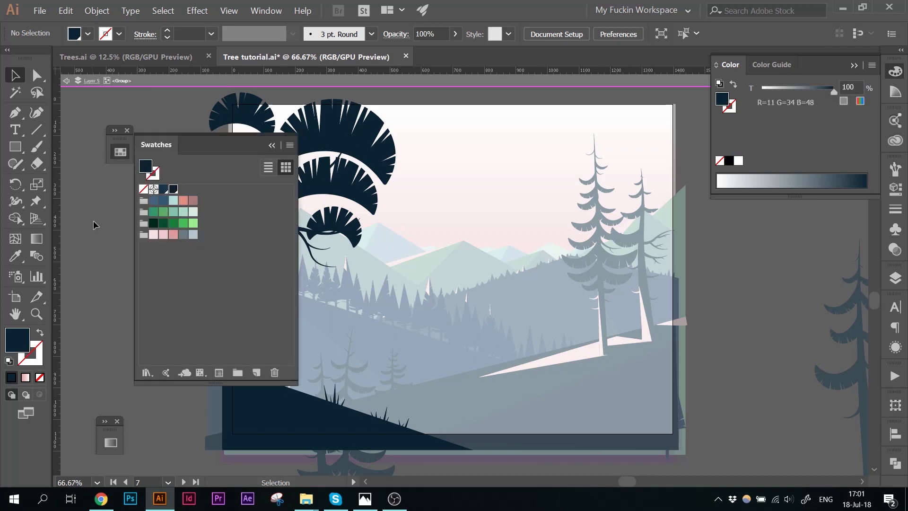
{"action": "left_click", "coordinate": [153, 234]}
{"action": "left_click", "coordinate": [271, 141]}
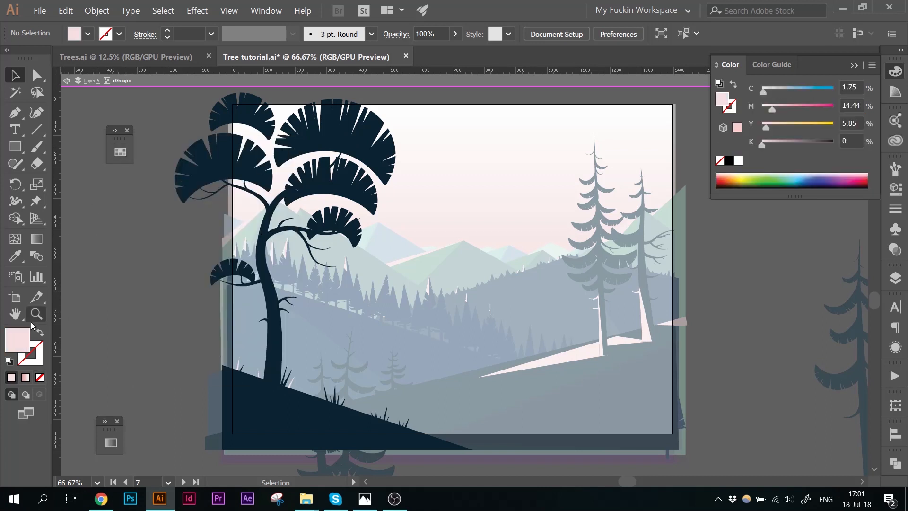
{"action": "left_click", "coordinate": [41, 334]}
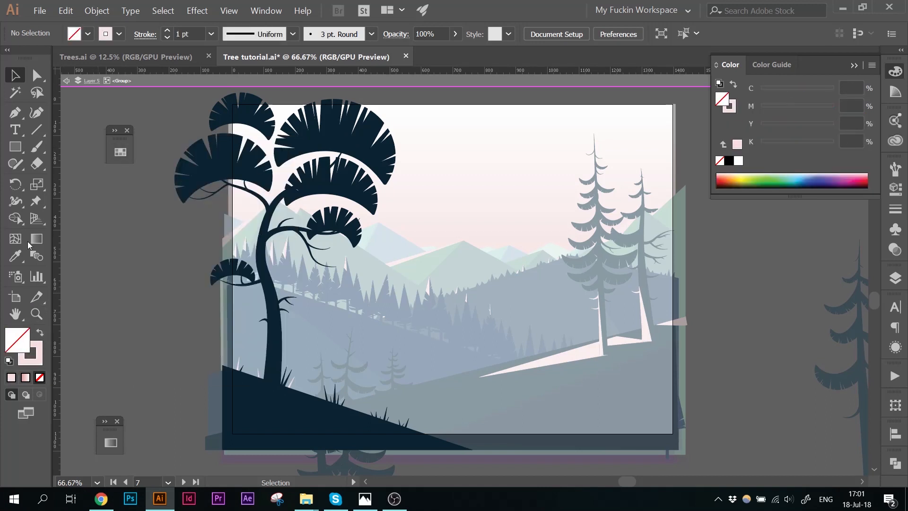
Step: With the Pen tool, draw a closed shape following the trunk's left edge and extending left beyond the artboard
{"action": "left_click", "coordinate": [15, 113]}
{"action": "scroll", "coordinate": [236, 409], "scroll_direction": "up", "scroll_amount": 1}
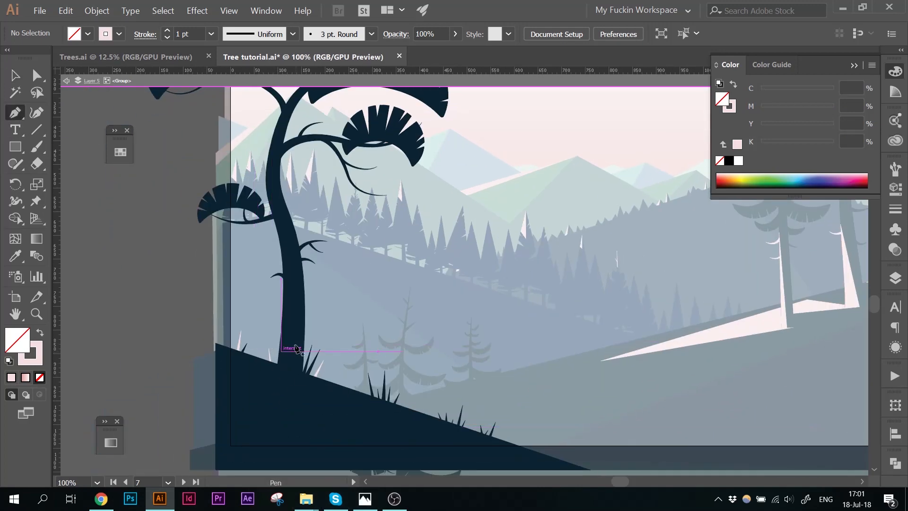
{"action": "left_click", "coordinate": [277, 410]}
{"action": "left_click_drag", "start_coordinate": [294, 271], "coordinate": [283, 218]}
{"action": "scroll", "coordinate": [303, 236], "scroll_direction": "up", "scroll_amount": 2}
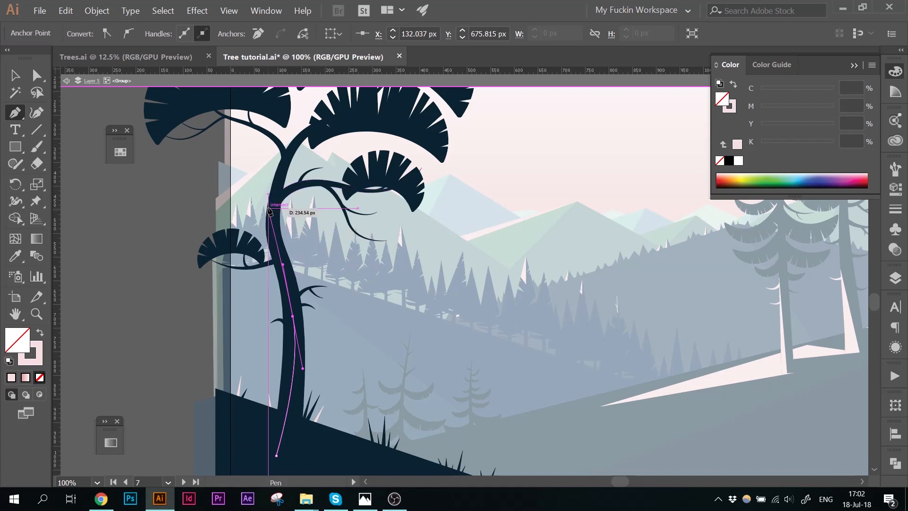
{"action": "left_click_drag", "start_coordinate": [269, 208], "coordinate": [272, 177]}
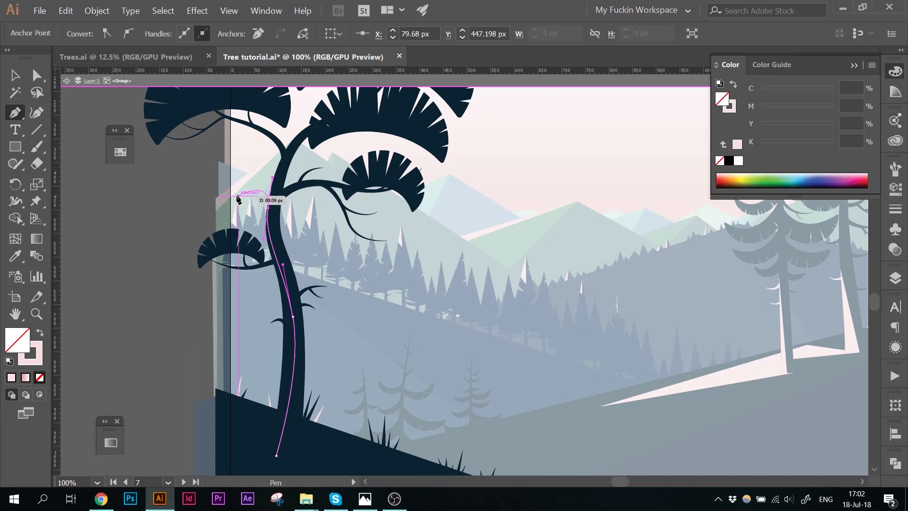
{"action": "left_click", "coordinate": [205, 196]}
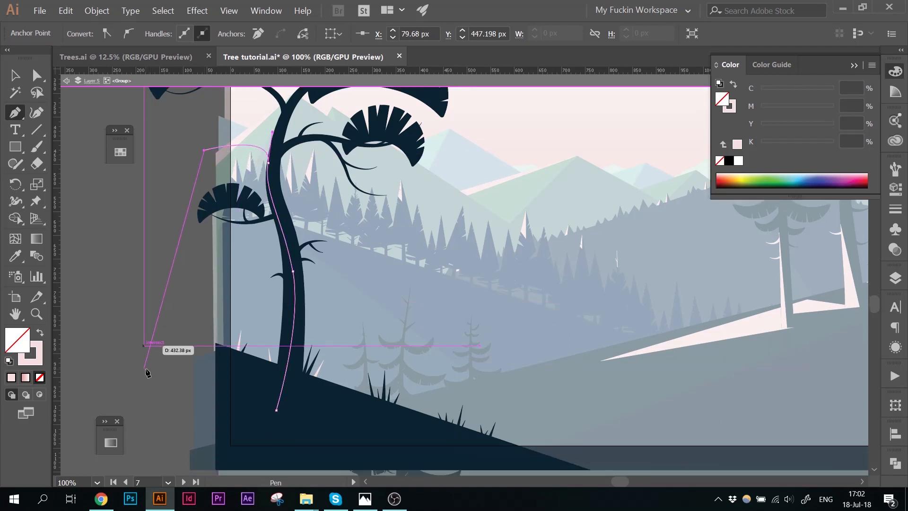
{"action": "scroll", "coordinate": [147, 371], "scroll_direction": "down", "scroll_amount": 2}
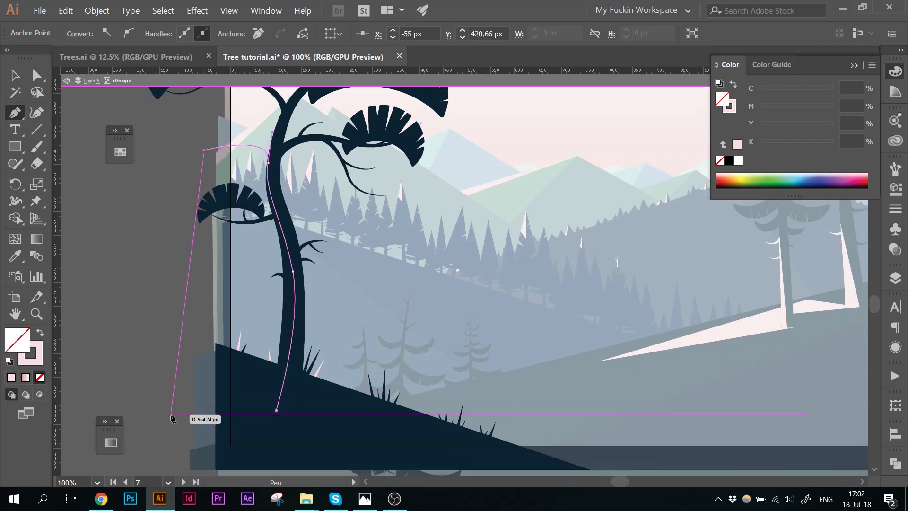
{"action": "left_click", "coordinate": [150, 431]}
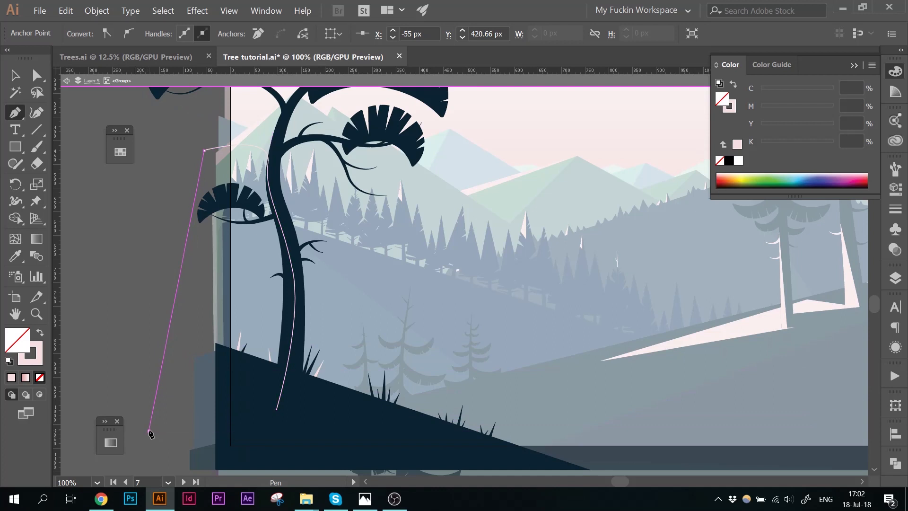
{"action": "left_click", "coordinate": [277, 411]}
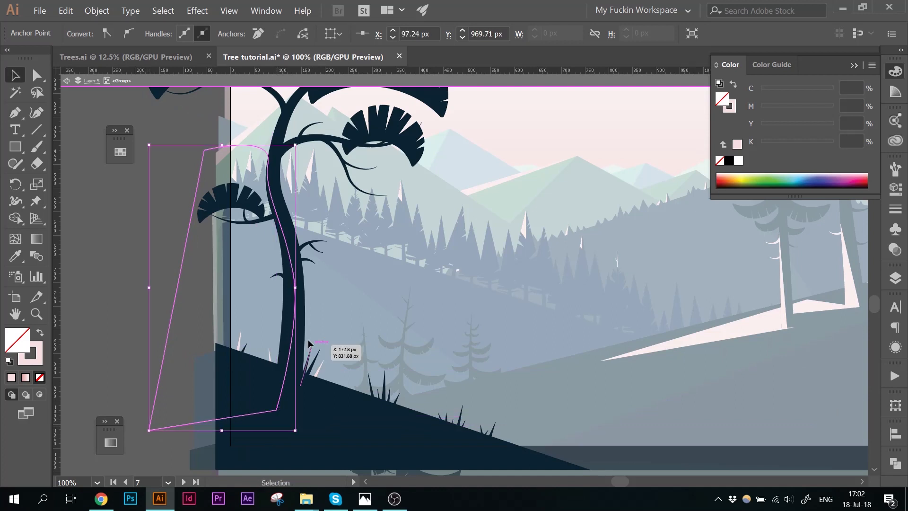
Step: Select the drawn trunk shape and swap its fill and stroke so it is filled light pink
{"action": "key", "text": "v"}
{"action": "left_click", "coordinate": [288, 326], "text": "shift"}
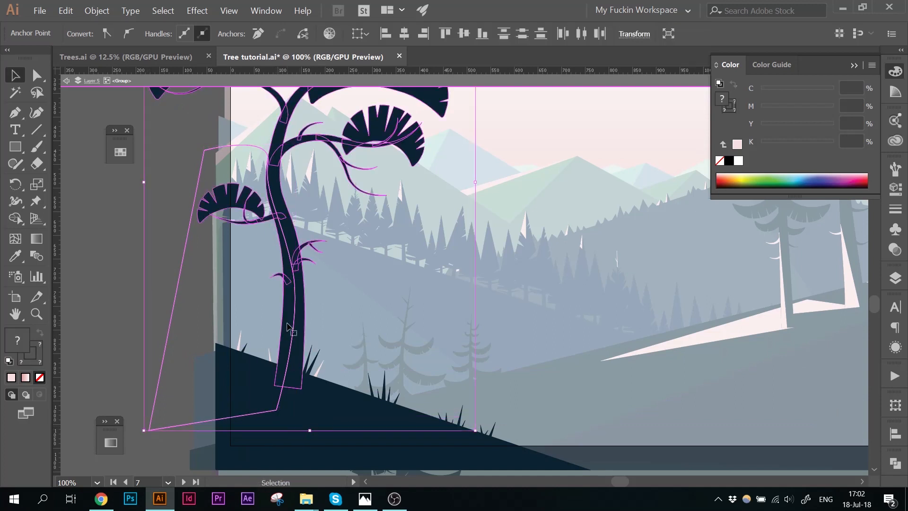
{"action": "left_click", "coordinate": [144, 310]}
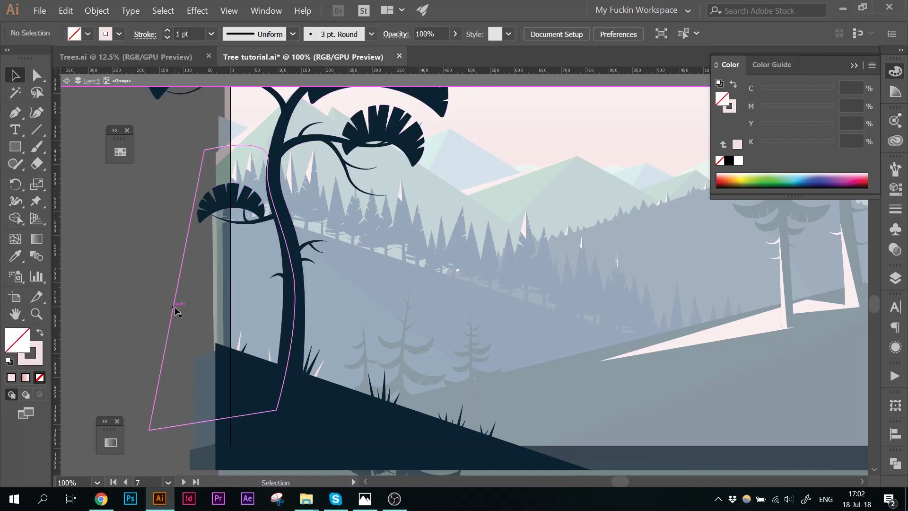
{"action": "left_click", "coordinate": [174, 306]}
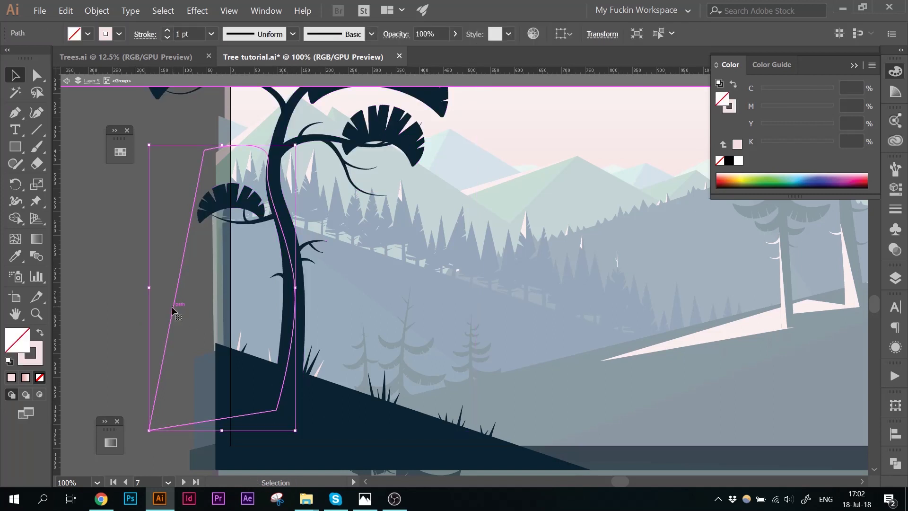
{"action": "left_click", "coordinate": [291, 298]}
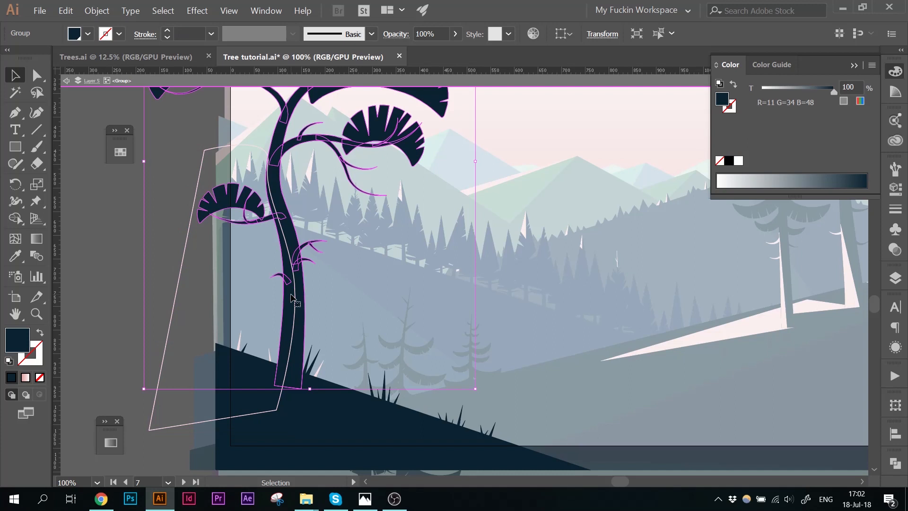
{"action": "left_click", "coordinate": [206, 149]}
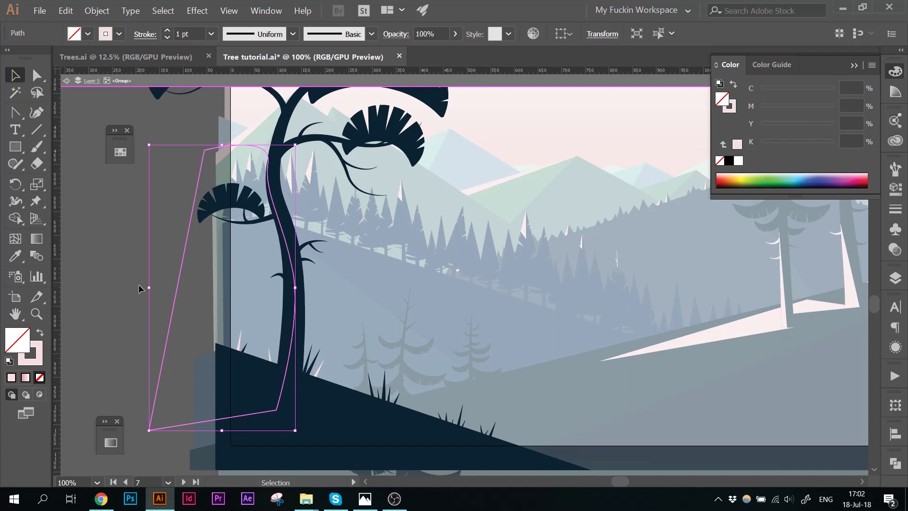
{"action": "key", "text": "shift+x"}
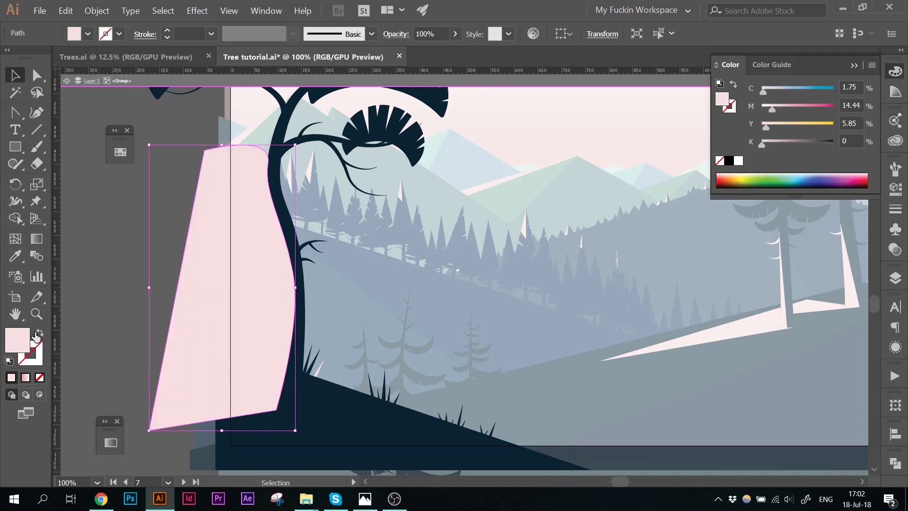
Step: Split the pink shape against the tree with the Shape Builder and delete the part outside the trunk
{"action": "left_click", "coordinate": [294, 223], "text": "shift"}
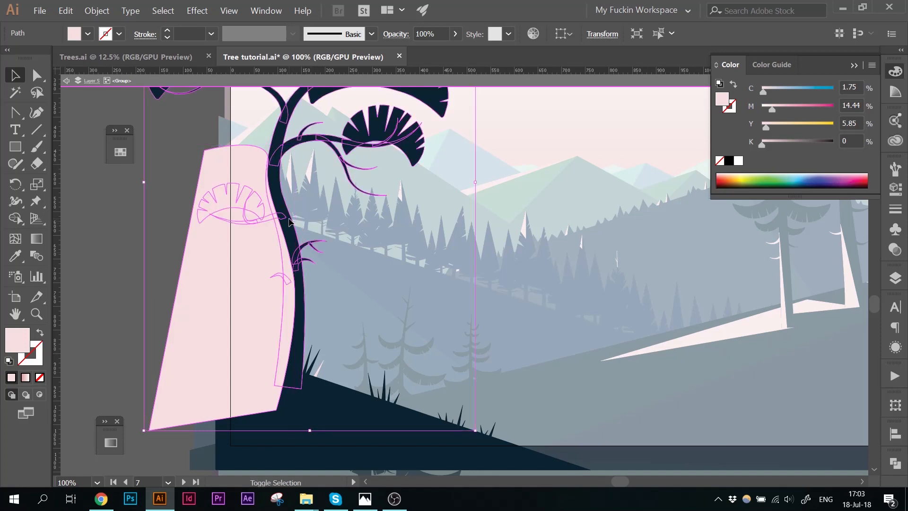
{"action": "left_click", "coordinate": [221, 451], "text": "shift"}
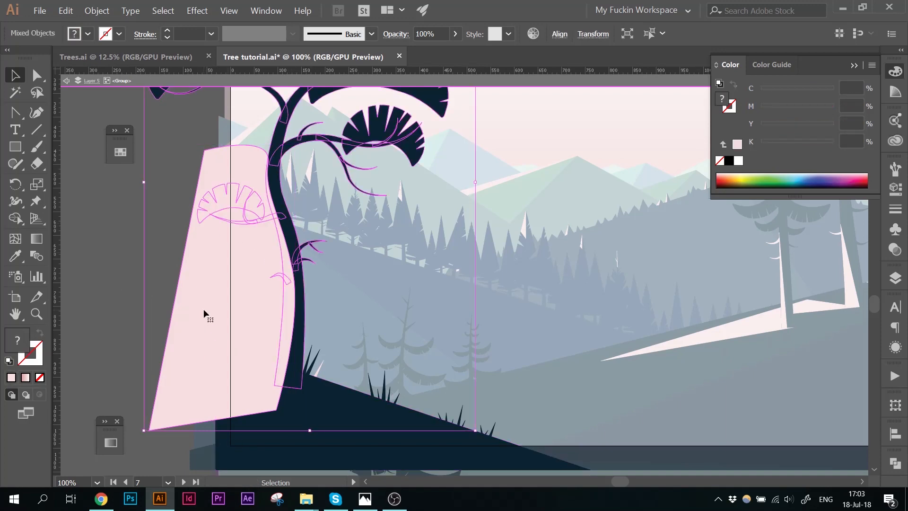
{"action": "key", "text": "shift+m"}
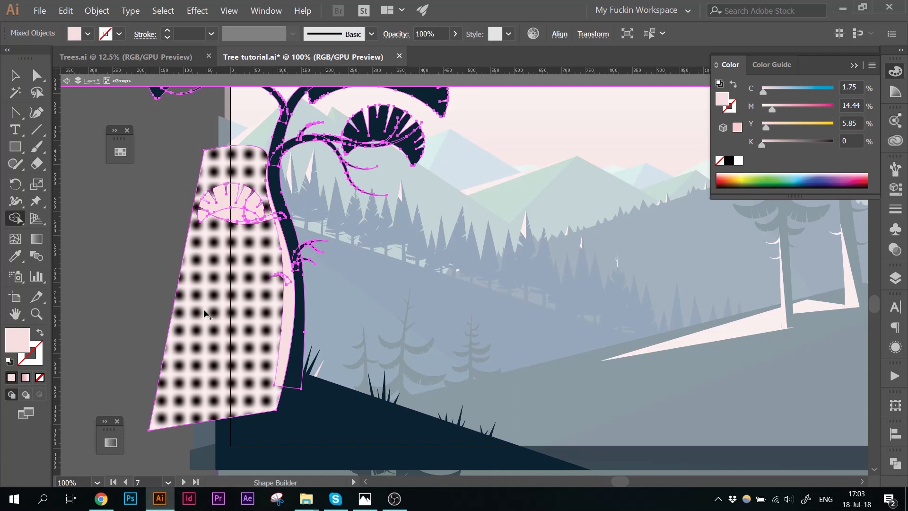
{"action": "left_click", "coordinate": [204, 313]}
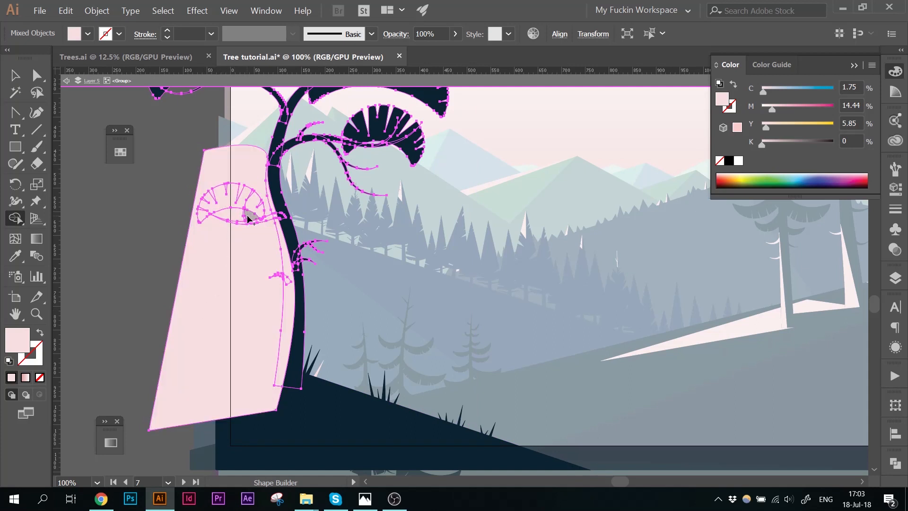
{"action": "key", "text": "v"}
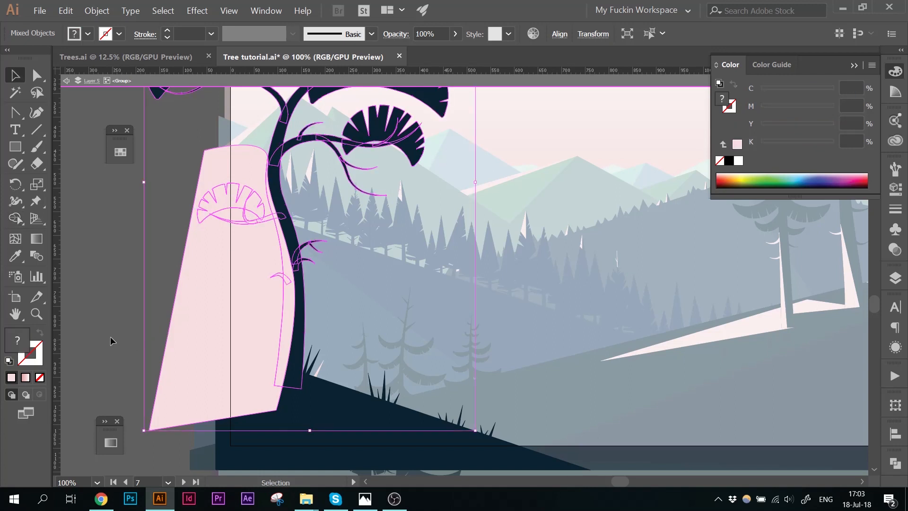
{"action": "left_click", "coordinate": [110, 337]}
{"action": "left_click", "coordinate": [216, 297]}
{"action": "key", "text": "Delete"}
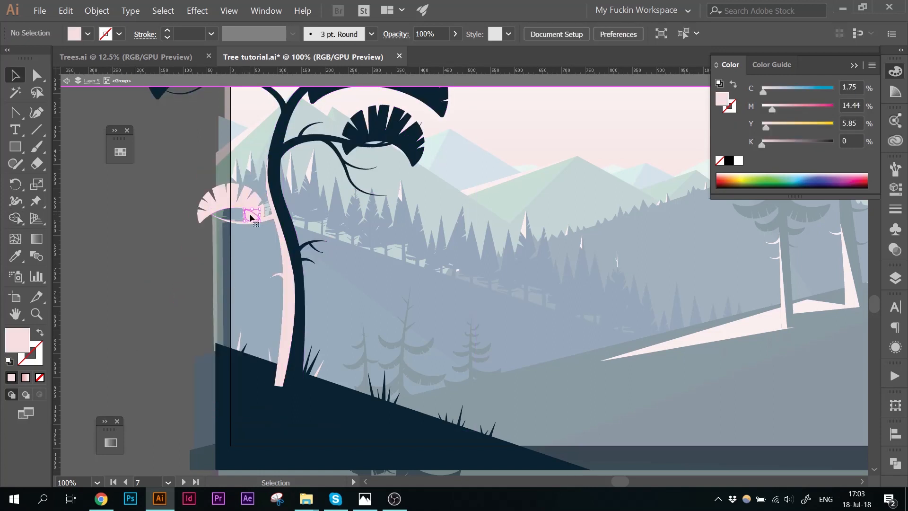
Step: Inside the tree group, draw a crescent shape along the underside of the central canopy with the Pen tool
{"action": "key", "text": "ctrl+minus"}
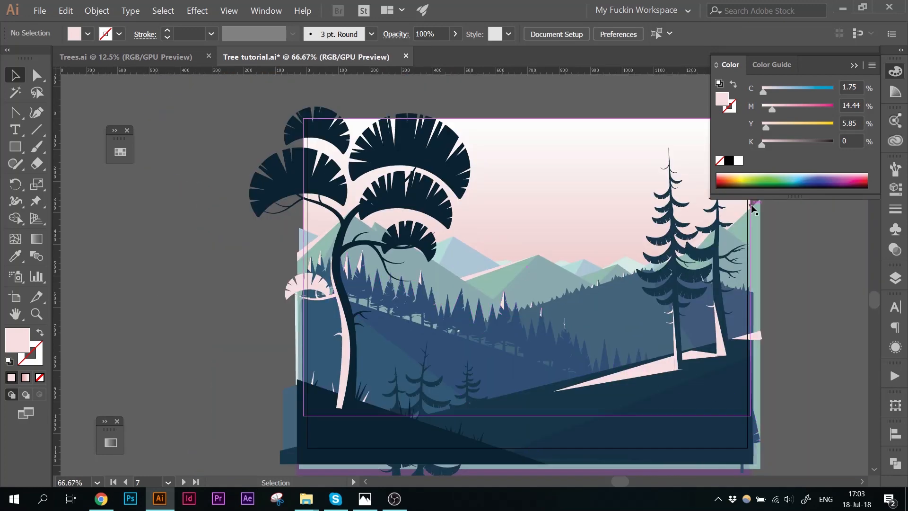
{"action": "left_click_drag", "start_coordinate": [604, 268], "coordinate": [358, 226]}
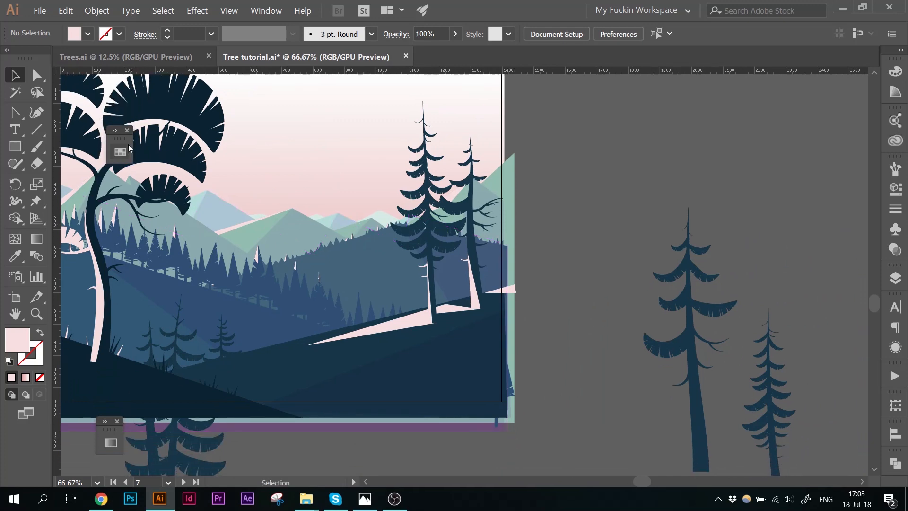
{"action": "left_click_drag", "start_coordinate": [126, 139], "coordinate": [591, 114]}
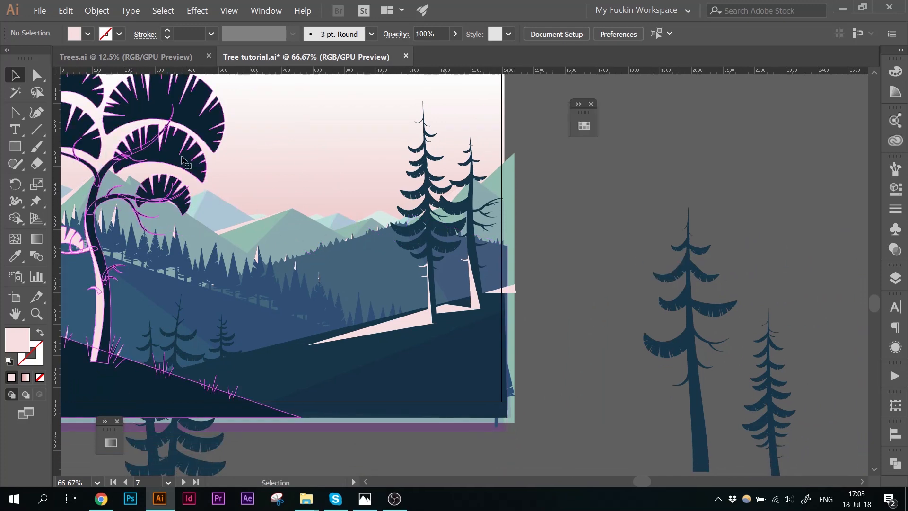
{"action": "double_click", "coordinate": [180, 175]}
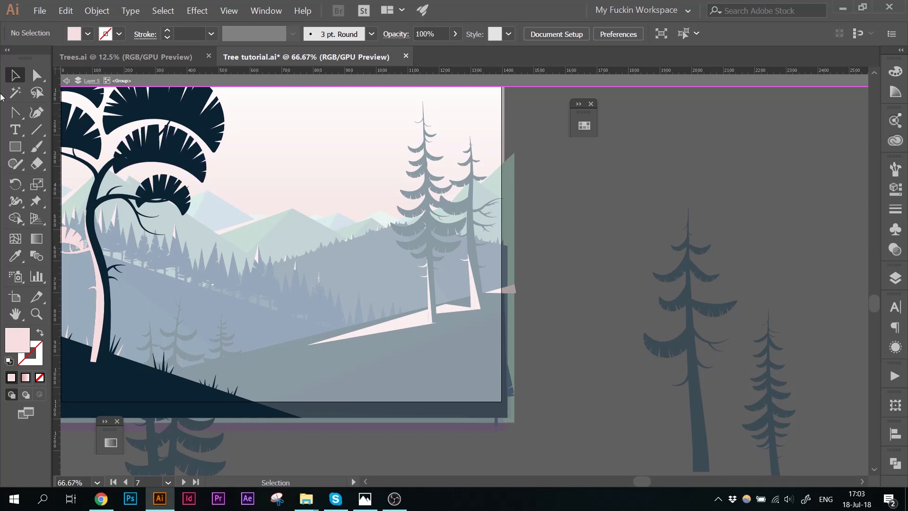
{"action": "left_click", "coordinate": [13, 113]}
{"action": "left_click", "coordinate": [115, 172]}
{"action": "left_click_drag", "start_coordinate": [214, 181], "coordinate": [271, 230]}
{"action": "left_click", "coordinate": [213, 181]}
{"action": "left_click", "coordinate": [202, 190]}
{"action": "scroll", "coordinate": [70, 193], "scroll_direction": "left", "scroll_amount": 1}
{"action": "left_click", "coordinate": [137, 173]}
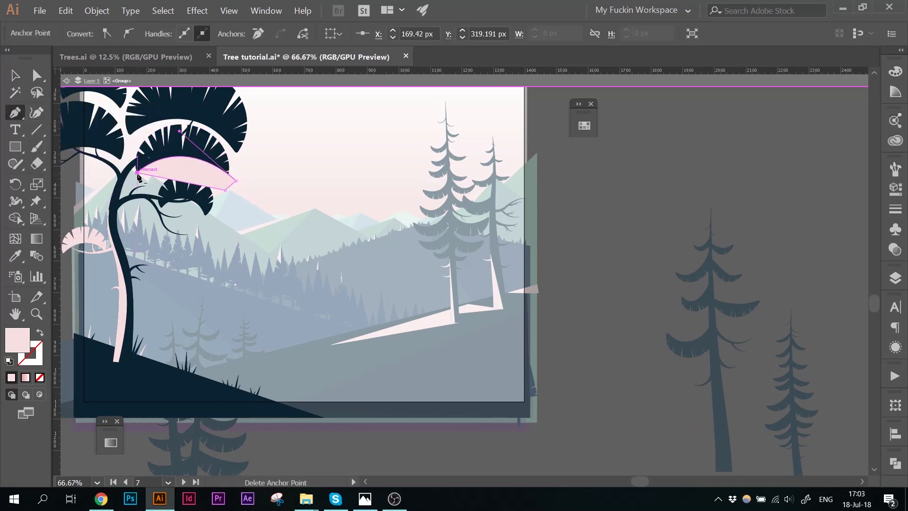
Step: Cut the crescent and paste it in front inside the central canopy's group
{"action": "key", "text": "ctrl+a"}
{"action": "key", "text": "v"}
{"action": "key", "text": "ctrl+shift+a"}
{"action": "left_click", "coordinate": [221, 186]}
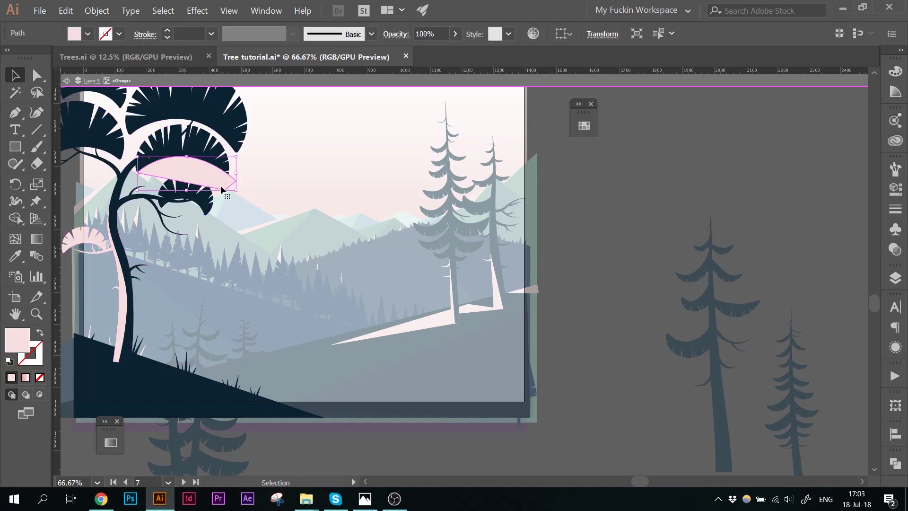
{"action": "key", "text": "ctrl+x"}
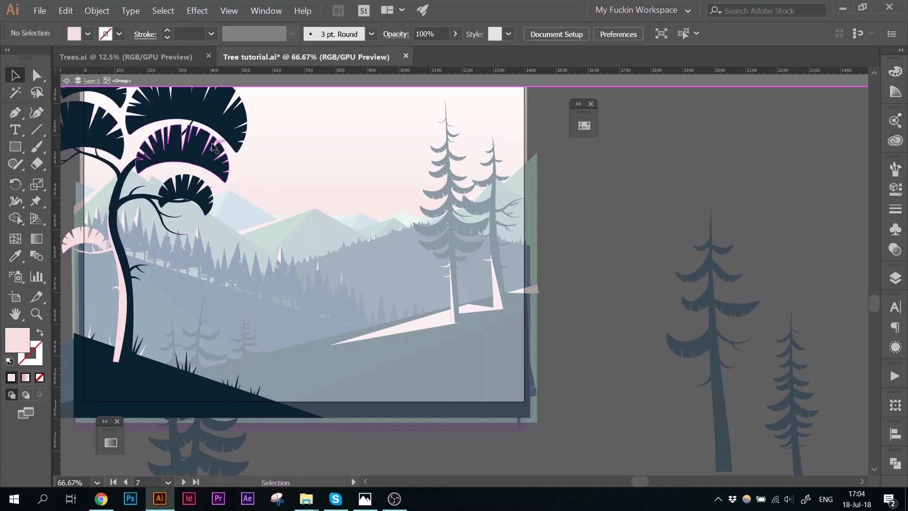
{"action": "left_click", "coordinate": [212, 143]}
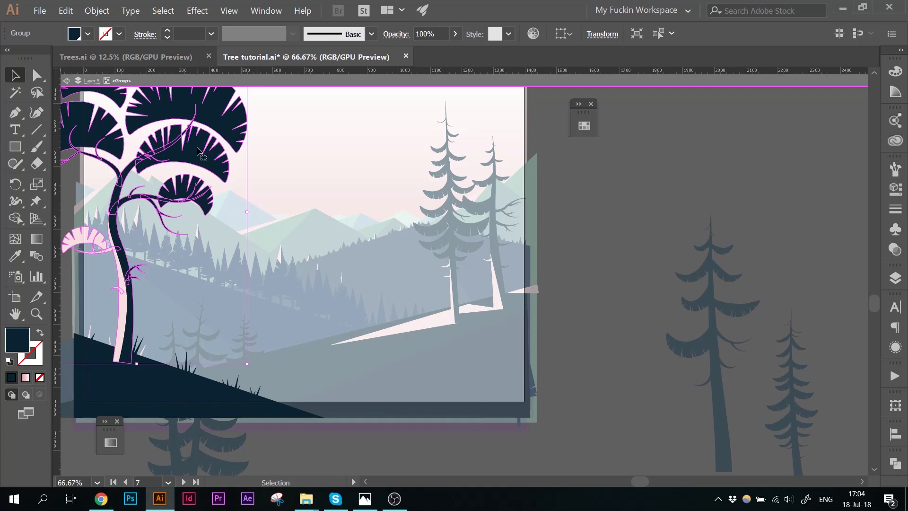
{"action": "left_click_drag", "start_coordinate": [199, 152], "coordinate": [288, 226]}
{"action": "double_click", "coordinate": [279, 223]}
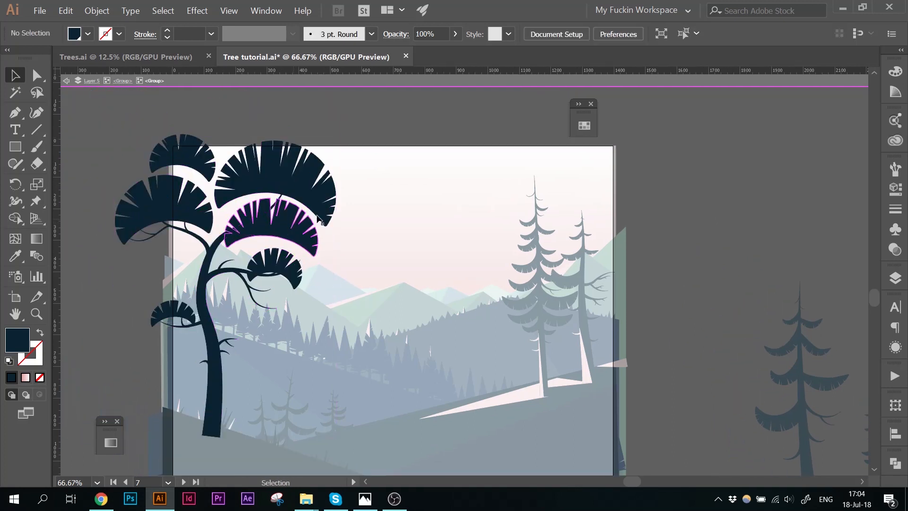
{"action": "left_click", "coordinate": [279, 222]}
{"action": "key", "text": "ctrl+f"}
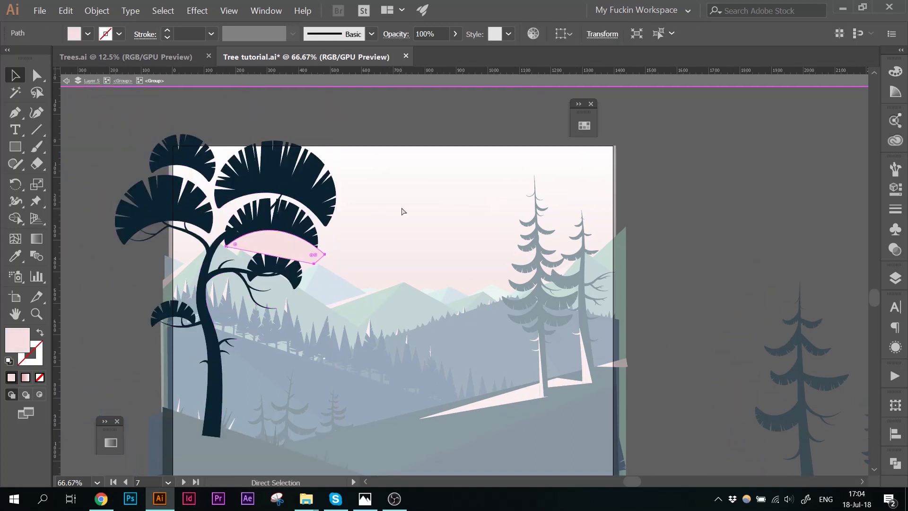
Step: Split the crescent against the canopy with the Shape Builder and delete the excess, leaving a thin highlight
{"action": "left_click", "coordinate": [297, 213], "text": "shift"}
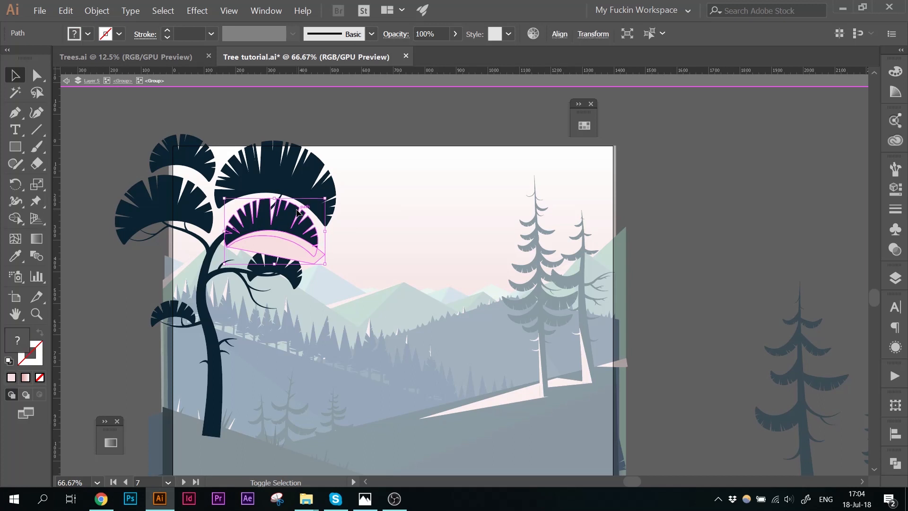
{"action": "key", "text": "shift+m"}
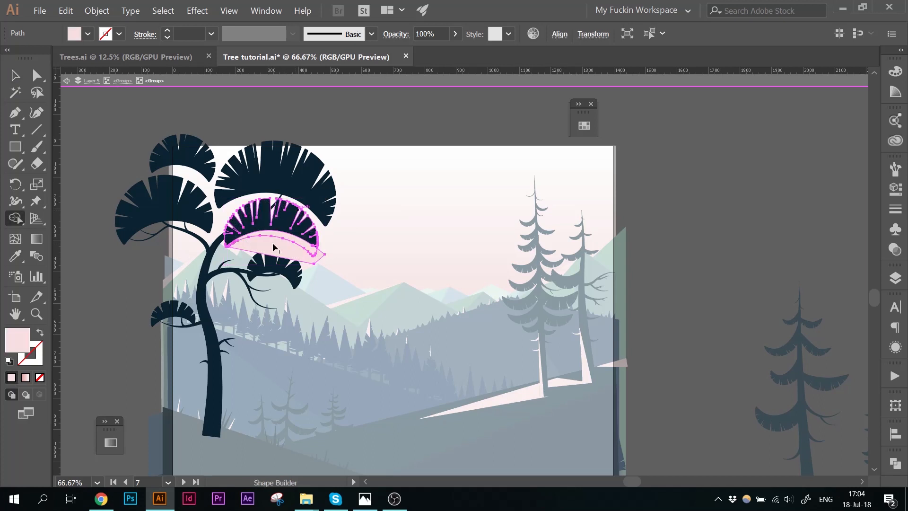
{"action": "key", "text": "v"}
{"action": "left_click", "coordinate": [359, 228]}
{"action": "left_click", "coordinate": [297, 252]}
{"action": "key", "text": "Delete"}
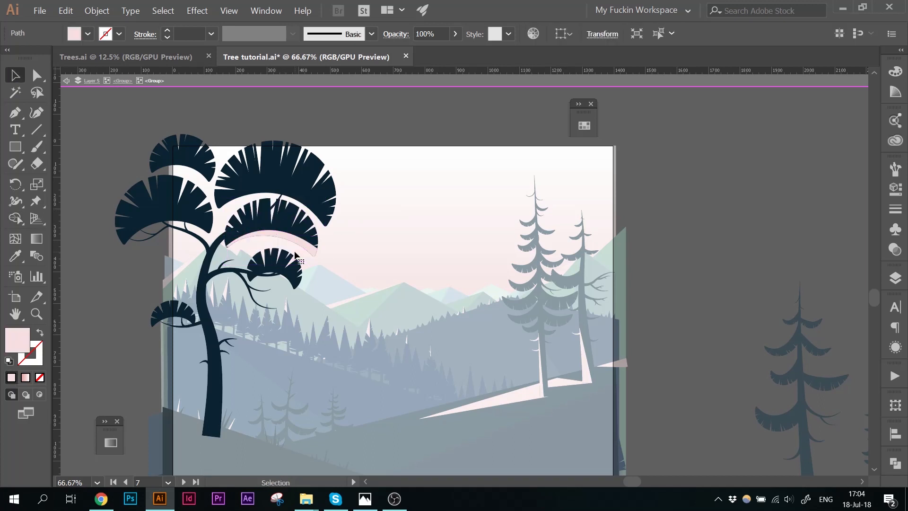
Step: Recolor the trunk highlight with the darker pink swatch
{"action": "double_click", "coordinate": [108, 280]}
{"action": "left_click_drag", "start_coordinate": [115, 308], "coordinate": [129, 256]}
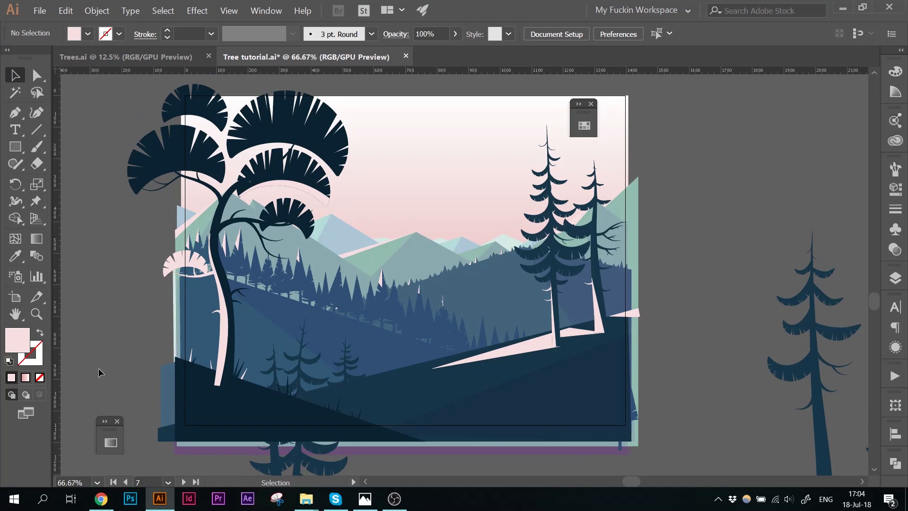
{"action": "double_click", "coordinate": [222, 316]}
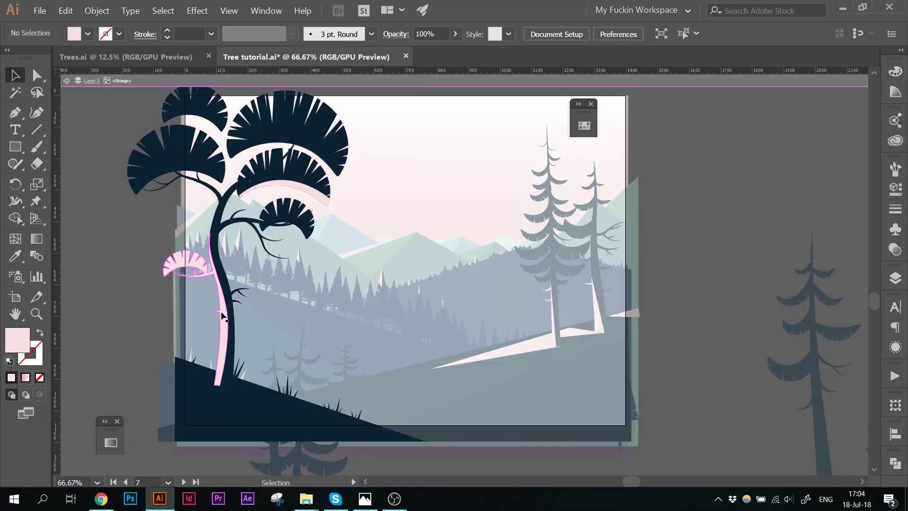
{"action": "left_click", "coordinate": [222, 316]}
{"action": "left_click_drag", "start_coordinate": [573, 118], "coordinate": [104, 124]}
{"action": "left_click", "coordinate": [115, 131]}
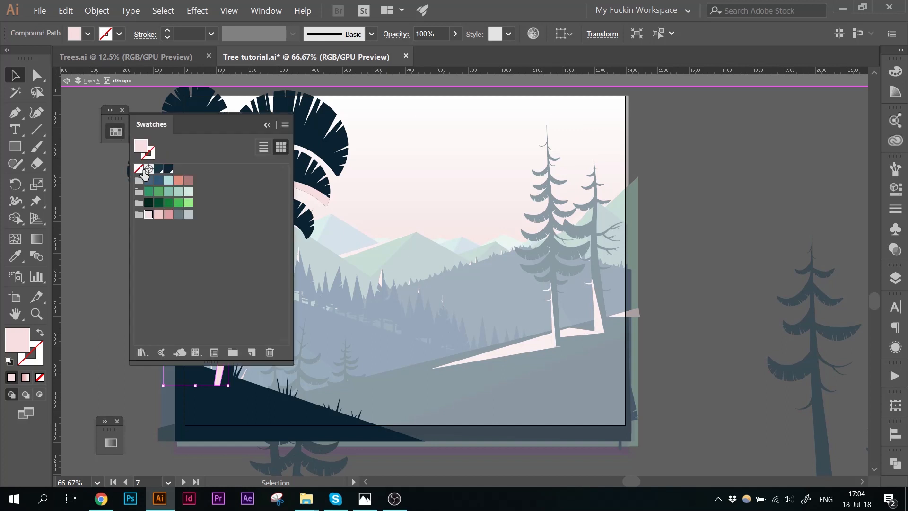
{"action": "left_click", "coordinate": [166, 215]}
{"action": "left_click", "coordinate": [267, 125]}
Step: Recolor the canopy highlight with the same darker pink swatch
{"action": "scroll", "coordinate": [404, 182], "scroll_direction": "left", "scroll_amount": 5}
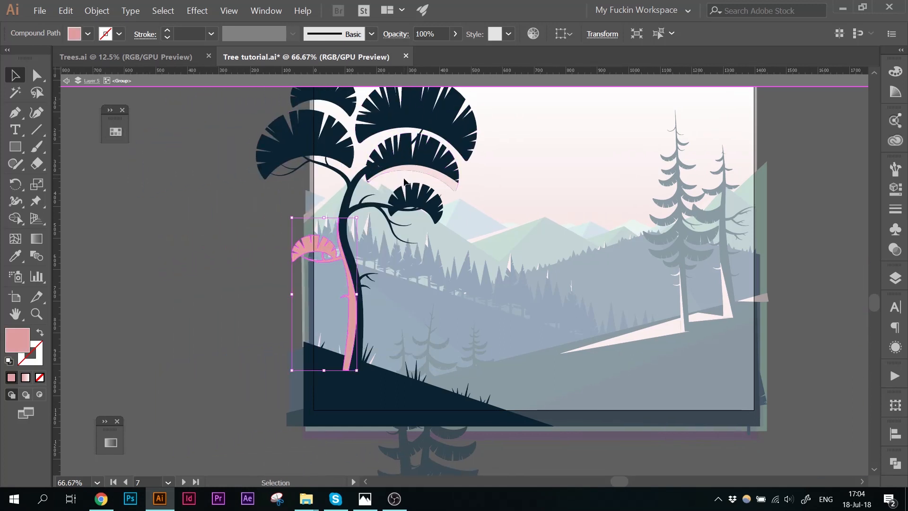
{"action": "double_click", "coordinate": [410, 169]}
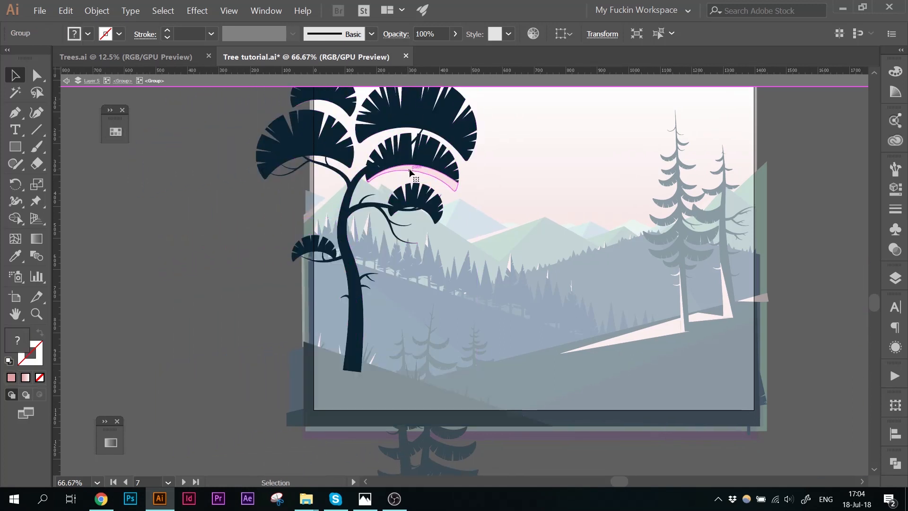
{"action": "left_click", "coordinate": [393, 171]}
{"action": "left_click", "coordinate": [115, 132]}
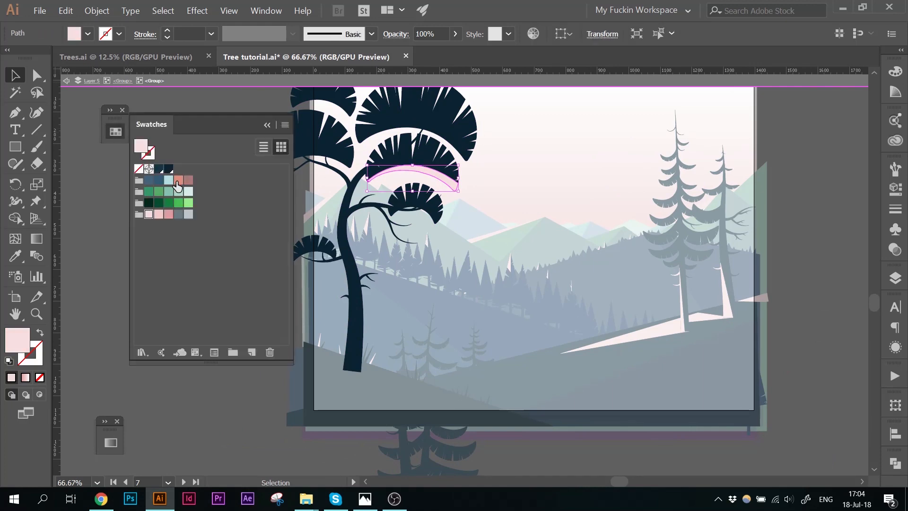
{"action": "left_click", "coordinate": [166, 215]}
Step: Recolor two grass blades at the trunk's base with the darker pink swatch
{"action": "double_click", "coordinate": [185, 201]}
{"action": "left_click_drag", "start_coordinate": [317, 345], "coordinate": [241, 367]}
{"action": "left_click", "coordinate": [241, 367]}
{"action": "double_click", "coordinate": [245, 371]}
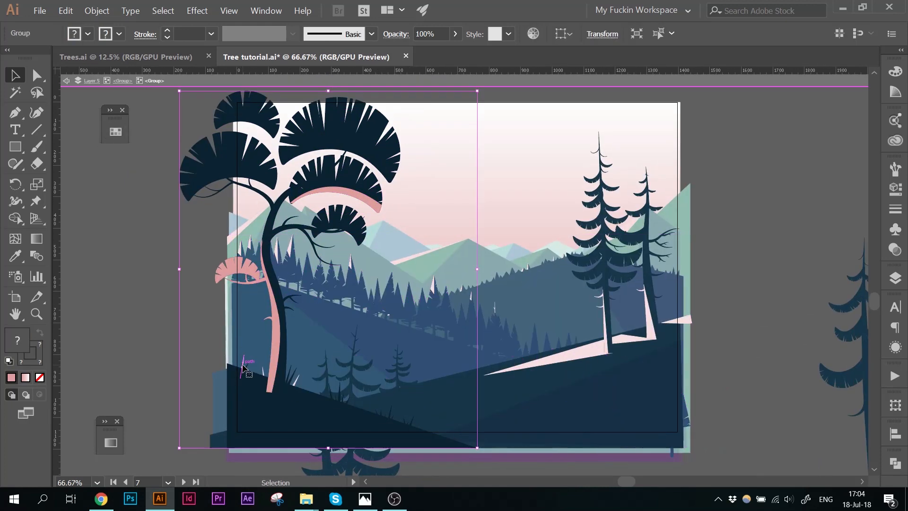
{"action": "left_click", "coordinate": [243, 367]}
{"action": "left_click", "coordinate": [264, 376], "text": "shift"}
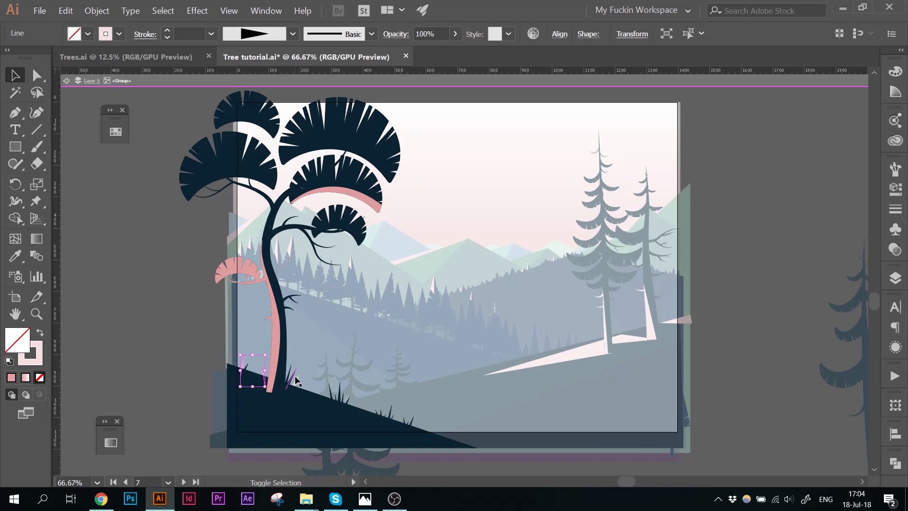
{"action": "left_click", "coordinate": [296, 377], "text": "shift"}
{"action": "left_click", "coordinate": [115, 131]}
{"action": "left_click", "coordinate": [166, 215]}
{"action": "double_click", "coordinate": [116, 247]}
{"action": "mouse_move", "coordinate": [130, 251]}
{"action": "left_mouse_down"}
{"action": "mouse_move", "coordinate": [48, 223]}
{"action": "mouse_move", "coordinate": [60, 226]}
{"action": "left_mouse_up"}
{"action": "left_click_drag", "start_coordinate": [115, 114], "coordinate": [74, 99]}
{"action": "left_click_drag", "start_coordinate": [397, 222], "coordinate": [292, 211]}
{"action": "left_click_drag", "start_coordinate": [75, 103], "coordinate": [609, 176]}
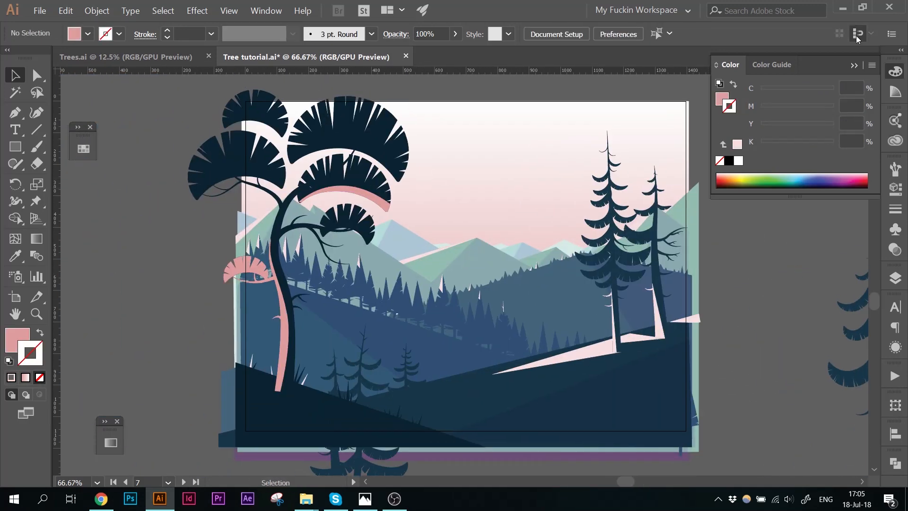
{"action": "left_click", "coordinate": [854, 66]}
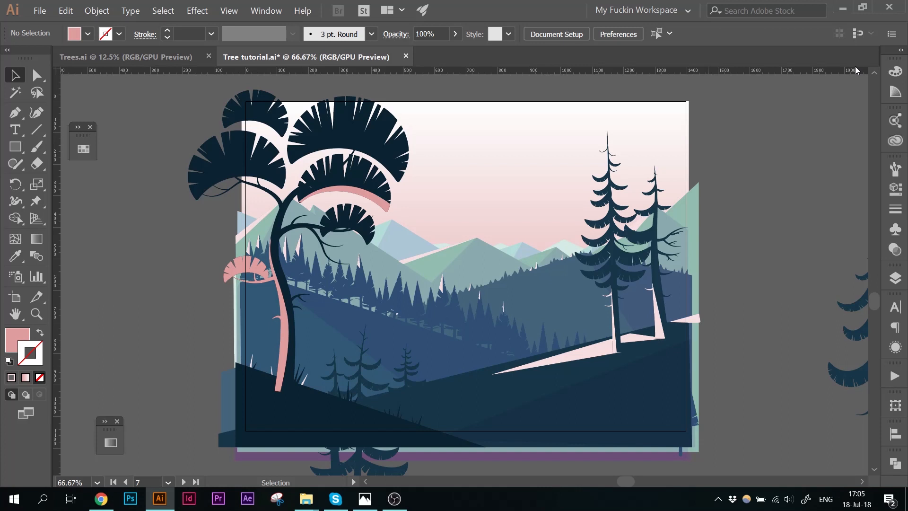
Step: Recolor the ground's shadow triangle with the darker pink swatch
{"action": "key", "text": "a"}
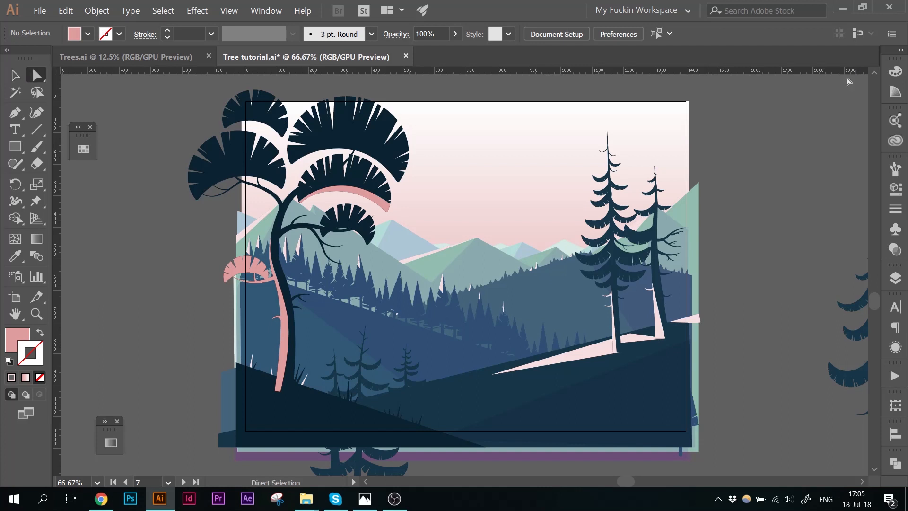
{"action": "left_click_drag", "start_coordinate": [793, 169], "coordinate": [754, 163]}
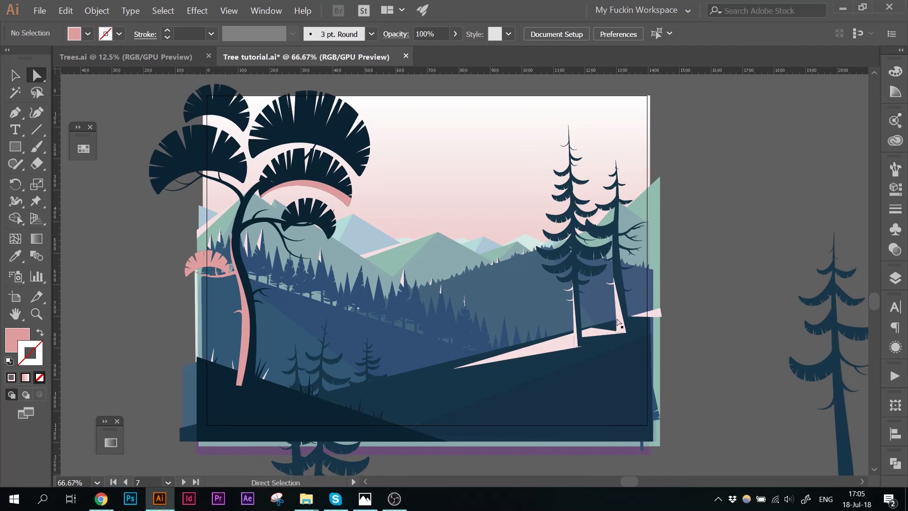
{"action": "left_click", "coordinate": [601, 391]}
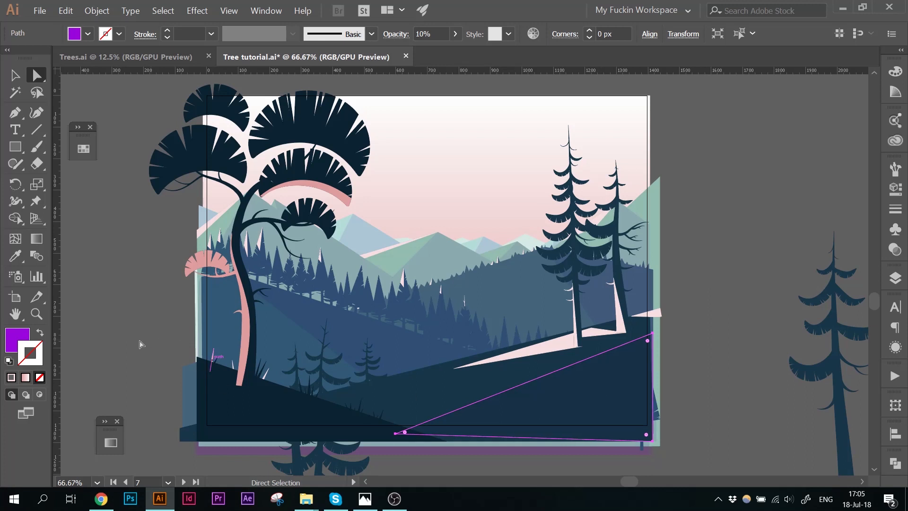
{"action": "left_click", "coordinate": [20, 339]}
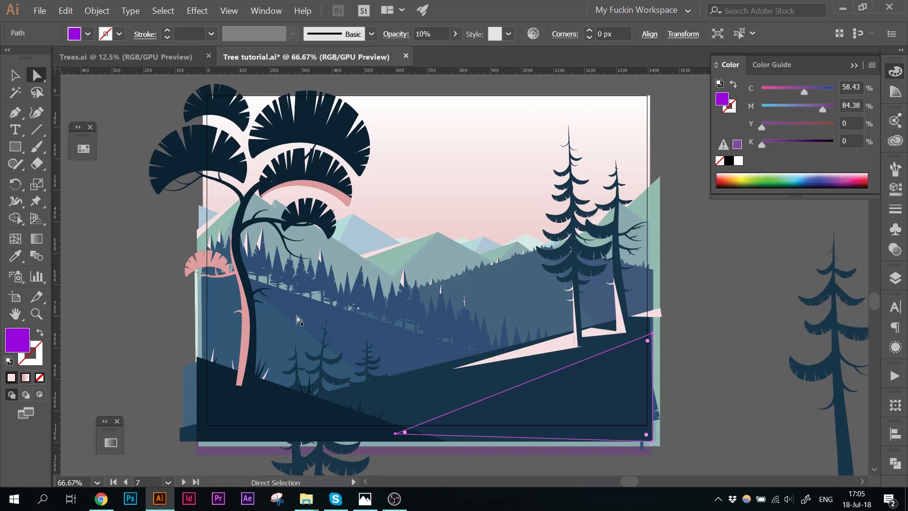
{"action": "left_click", "coordinate": [81, 153]}
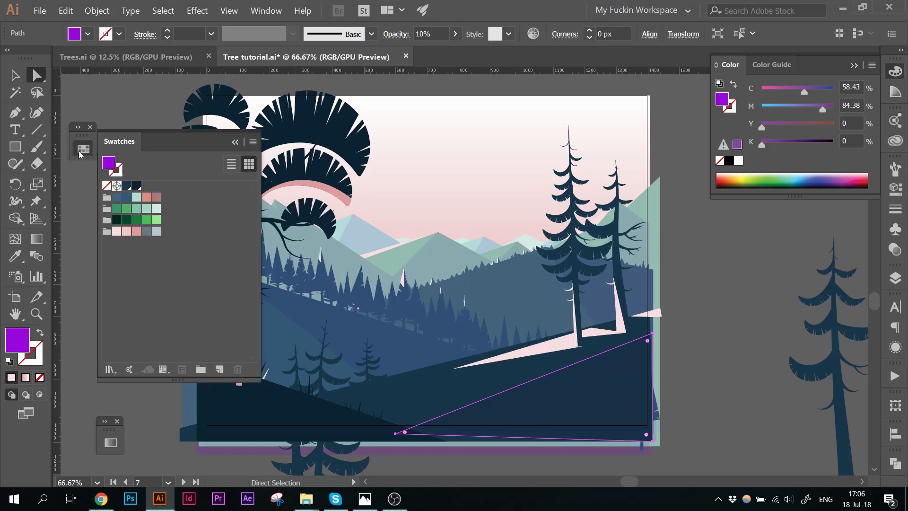
{"action": "left_click", "coordinate": [156, 197]}
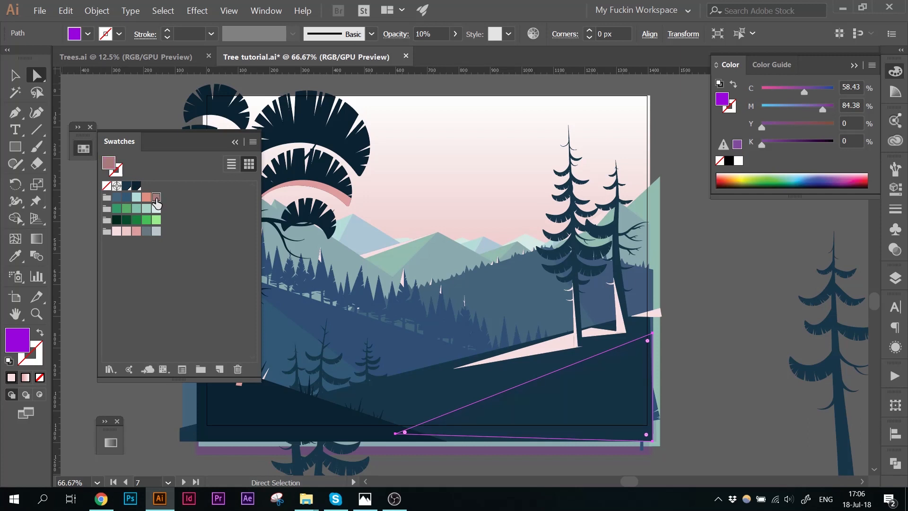
{"action": "left_click", "coordinate": [235, 142]}
{"action": "left_click", "coordinate": [708, 246]}
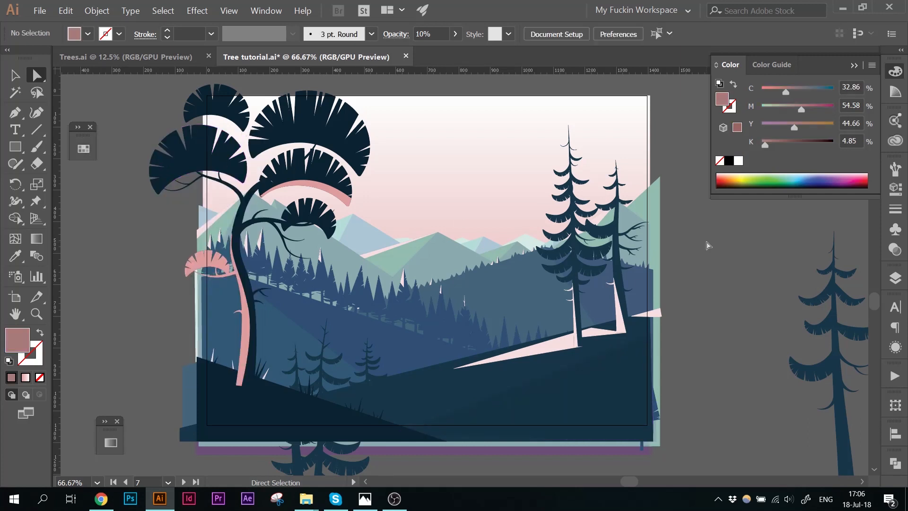
Step: Try the light pink swatch on the ground's shadow triangle
{"action": "left_click", "coordinate": [587, 379]}
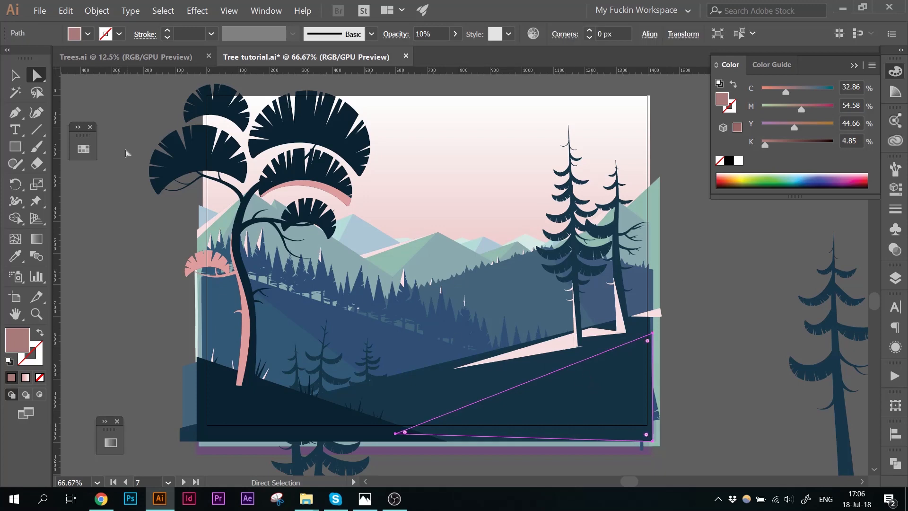
{"action": "left_click", "coordinate": [93, 150]}
{"action": "left_click", "coordinate": [136, 231]}
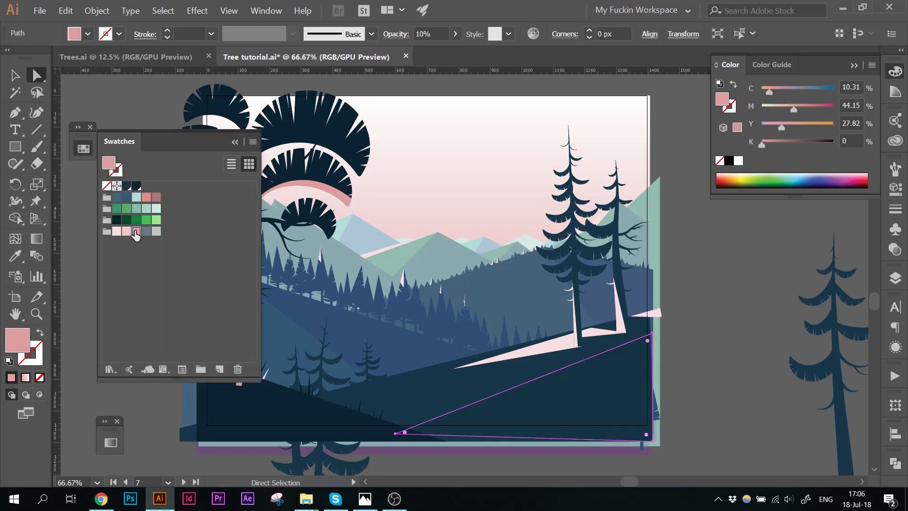
{"action": "left_click", "coordinate": [714, 231]}
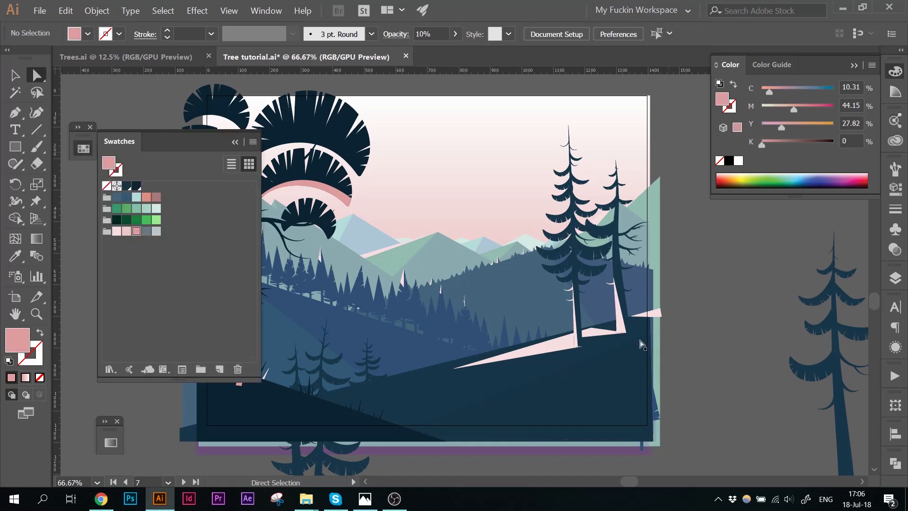
Step: Reapply the darker pink swatch to the ground's shadow triangle and set its opacity to 30%
{"action": "left_click", "coordinate": [615, 368]}
{"action": "left_click", "coordinate": [156, 197]}
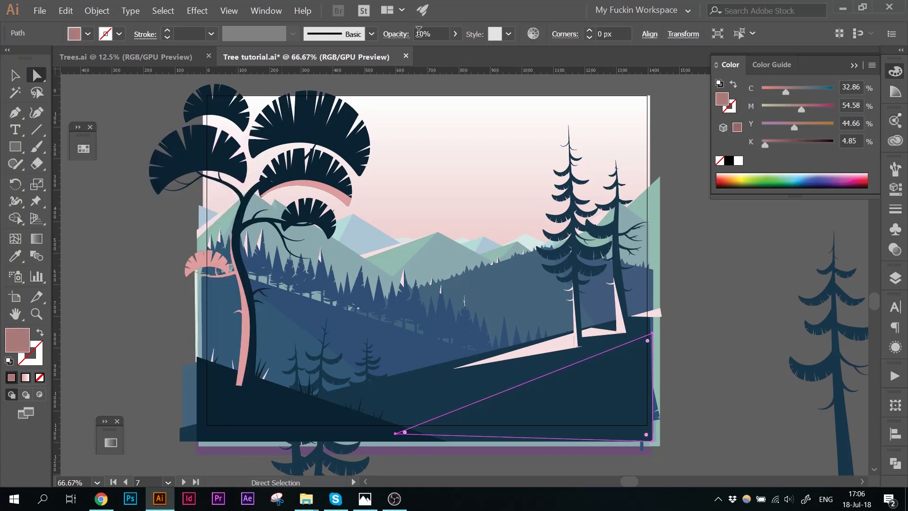
{"action": "left_click_drag", "start_coordinate": [419, 32], "coordinate": [410, 33]}
{"action": "type", "text": "3"}
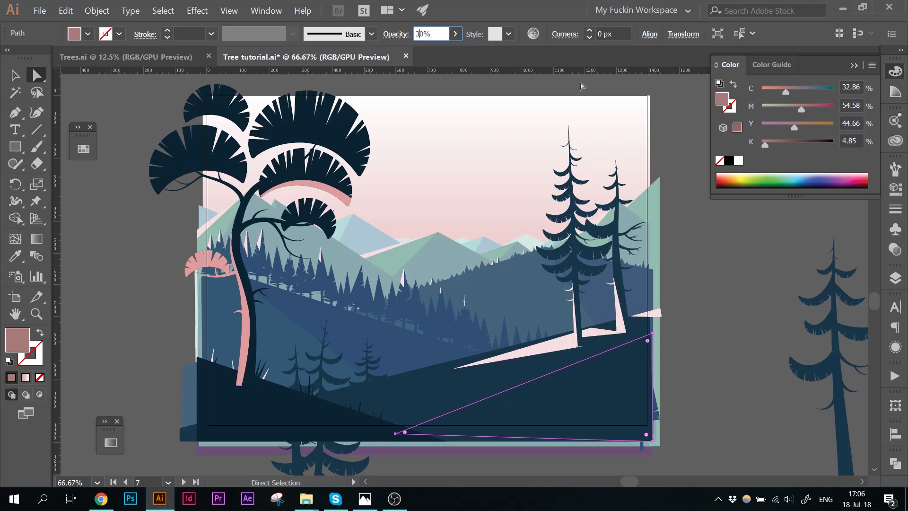
{"action": "key", "text": "Return"}
{"action": "left_click", "coordinate": [719, 281]}
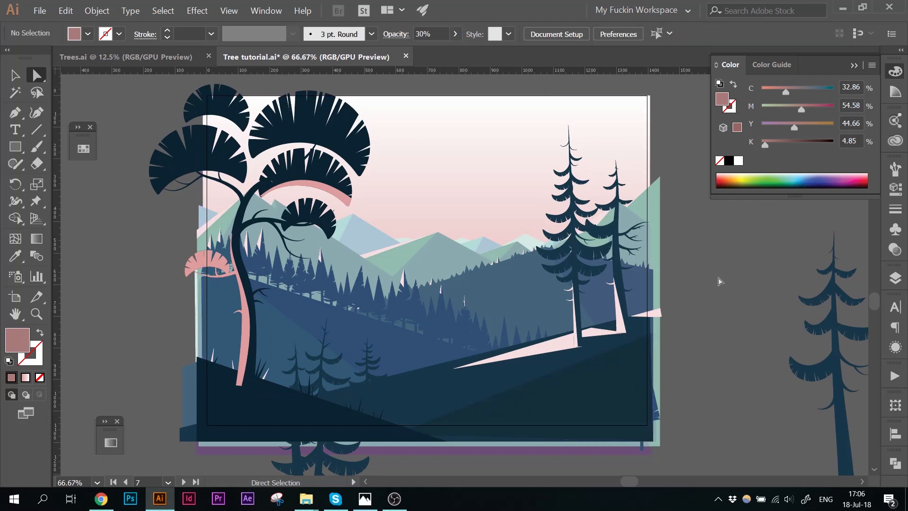
Step: Recolor the three hillside shadow shapes with the darker pink swatch and set their opacity to 30%
{"action": "left_click", "coordinate": [377, 338]}
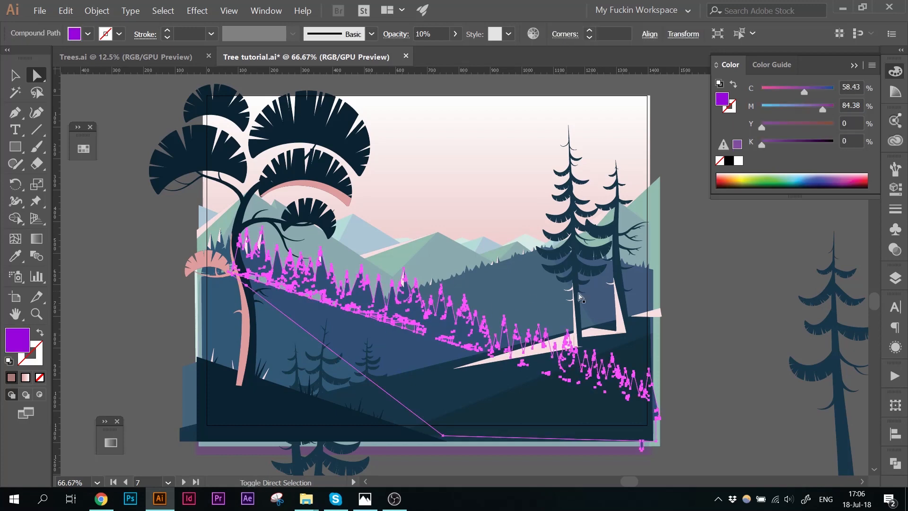
{"action": "left_click", "coordinate": [637, 225], "text": "shift"}
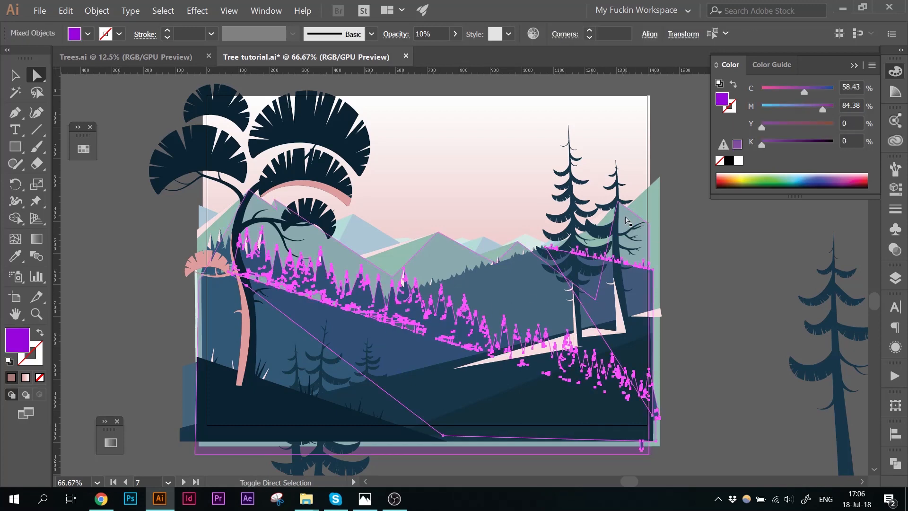
{"action": "left_click", "coordinate": [484, 250], "text": "shift"}
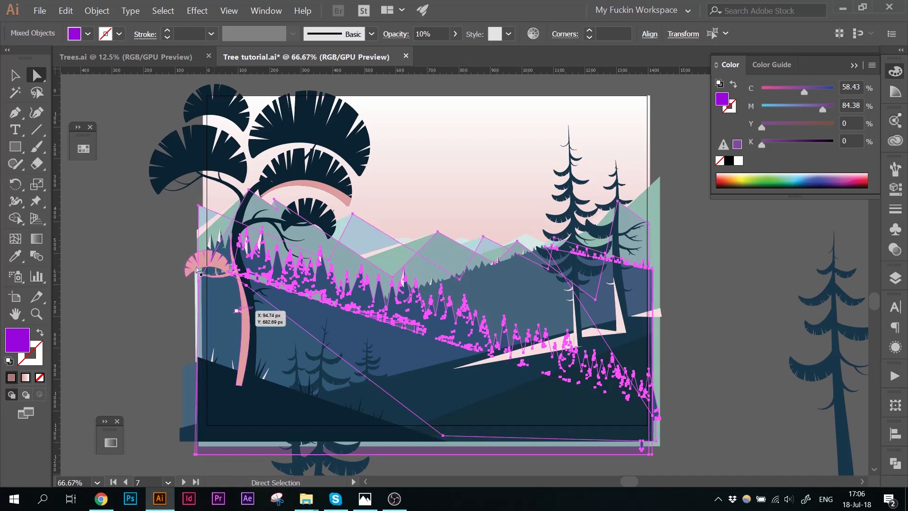
{"action": "left_click", "coordinate": [83, 149]}
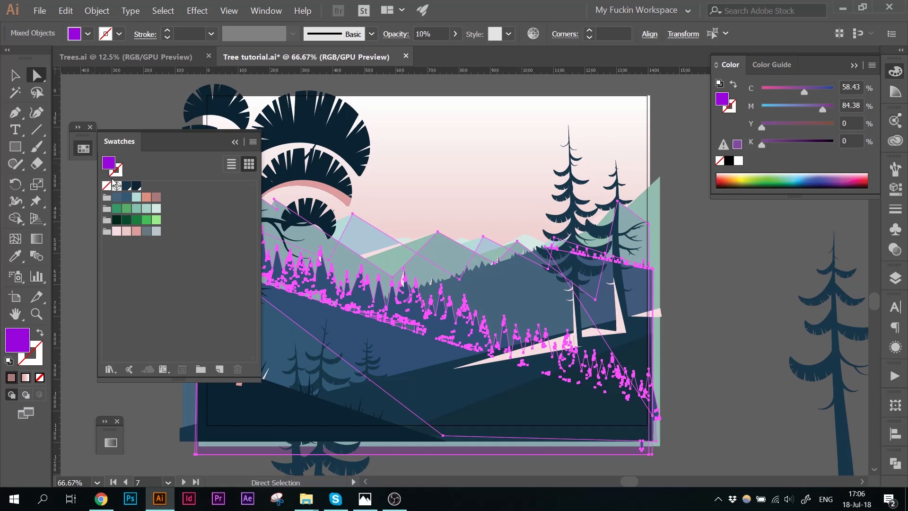
{"action": "left_click", "coordinate": [154, 198]}
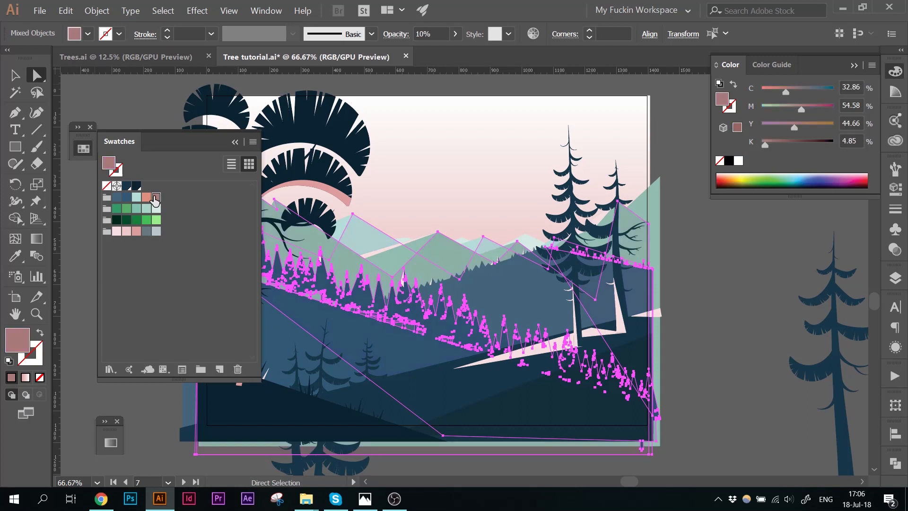
{"action": "left_click", "coordinate": [235, 142]}
{"action": "left_click_drag", "start_coordinate": [421, 34], "coordinate": [409, 38]}
{"action": "type", "text": "3"}
{"action": "key", "text": "Return"}
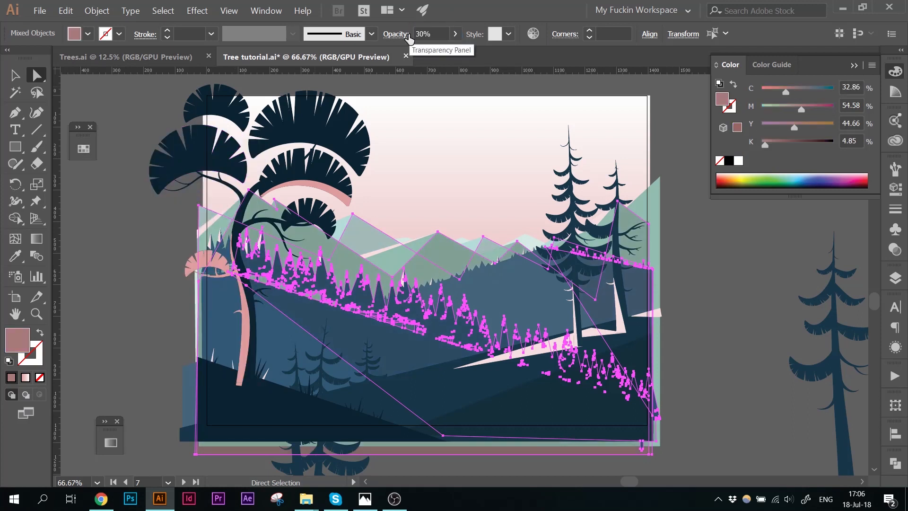
{"action": "left_click", "coordinate": [160, 297]}
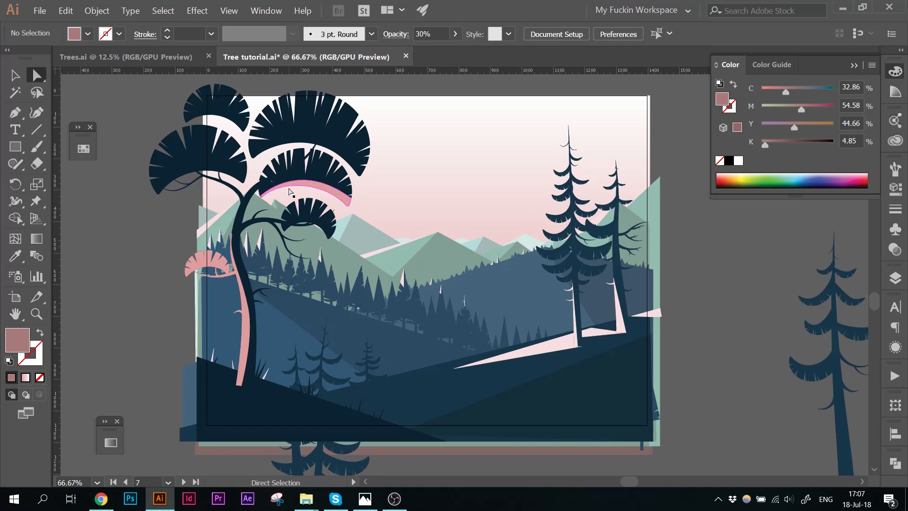
Step: Delete the pink highlight crescent under the middle canopy
{"action": "key", "text": "v"}
{"action": "double_click", "coordinate": [316, 185]}
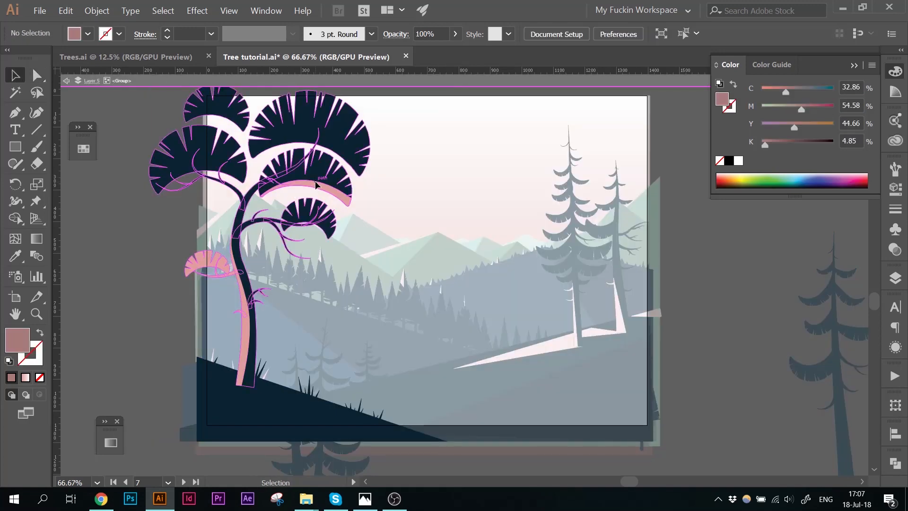
{"action": "double_click", "coordinate": [316, 184]}
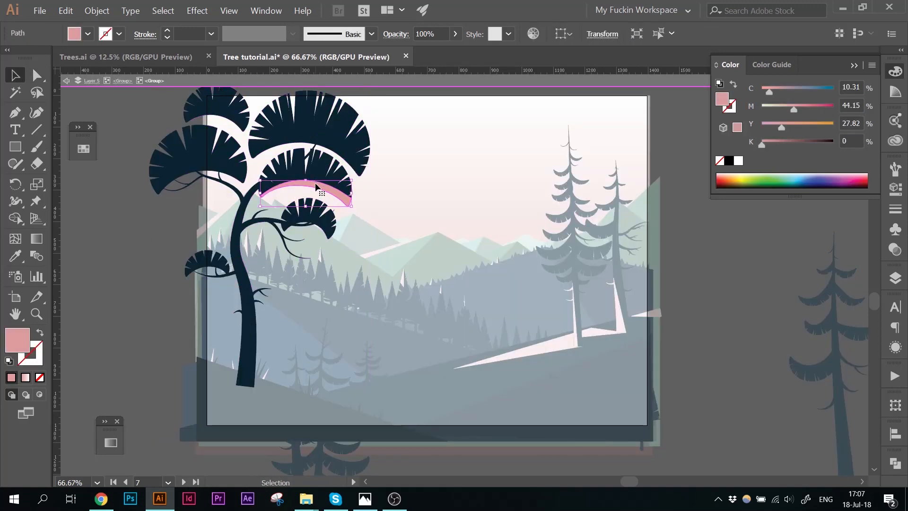
{"action": "key", "text": "Delete"}
Step: Draw three thin pink triangles with the Pen tool in gaps between the middle canopy's fronds
{"action": "key", "text": "ctrl+equal"}
{"action": "key", "text": "ctrl+equal"}
{"action": "key", "text": "ctrl+equal"}
{"action": "key", "text": "space"}
{"action": "left_click_drag", "start_coordinate": [318, 186], "coordinate": [606, 400]}
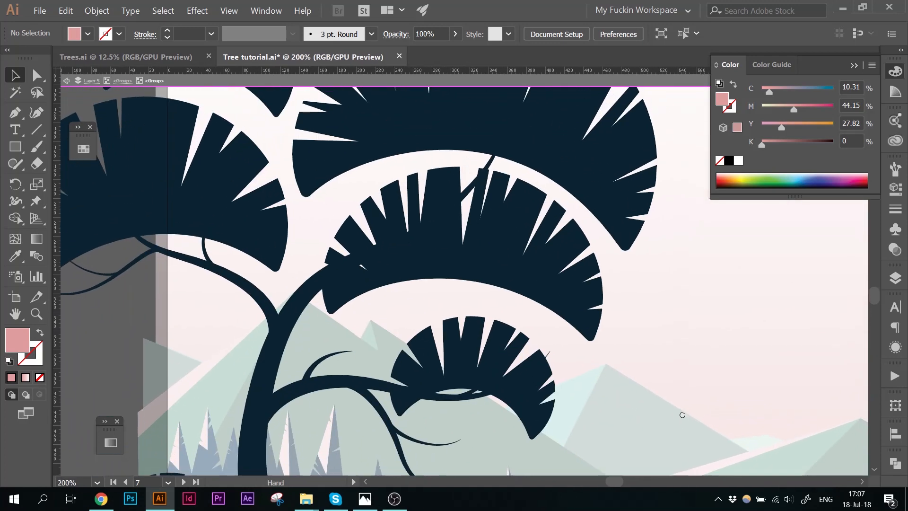
{"action": "left_click", "coordinate": [19, 114]}
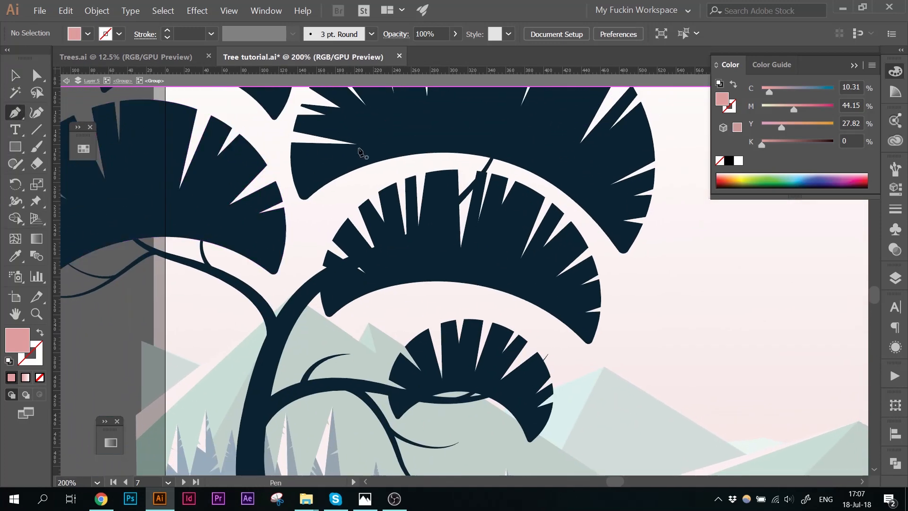
{"action": "left_click", "coordinate": [458, 170]}
{"action": "left_click", "coordinate": [460, 254]}
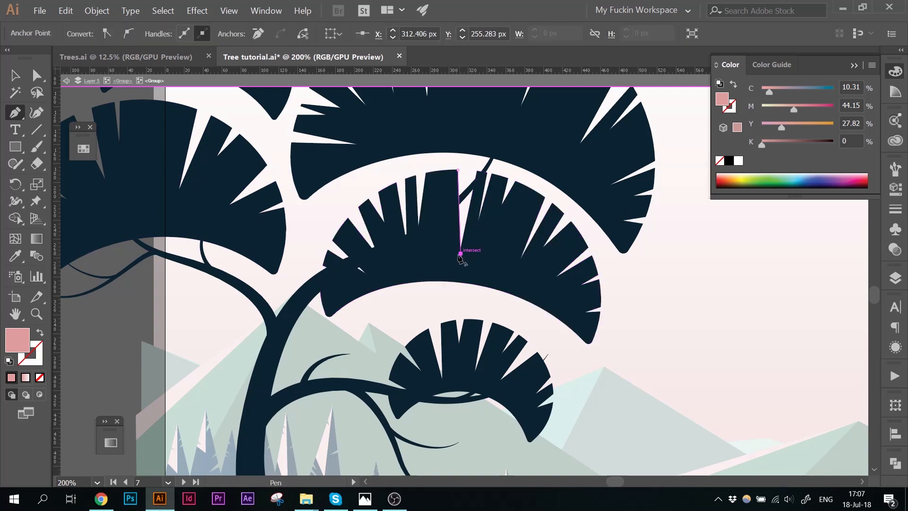
{"action": "left_click", "coordinate": [433, 158]}
{"action": "left_click", "coordinate": [458, 170]}
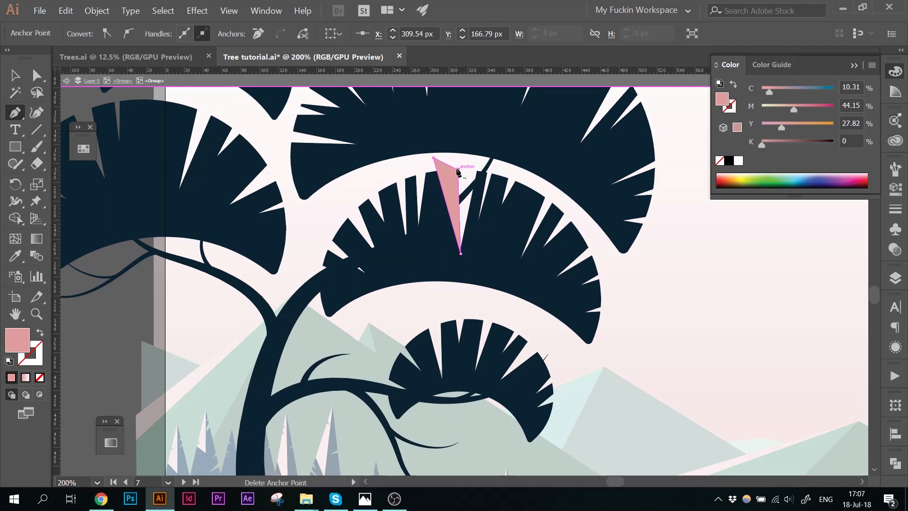
{"action": "left_click", "coordinate": [520, 257]}
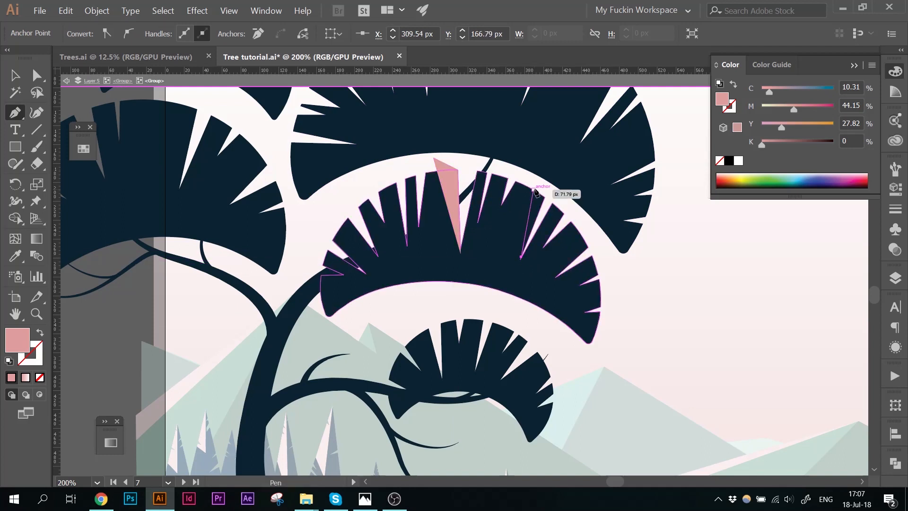
{"action": "left_click", "coordinate": [553, 191]}
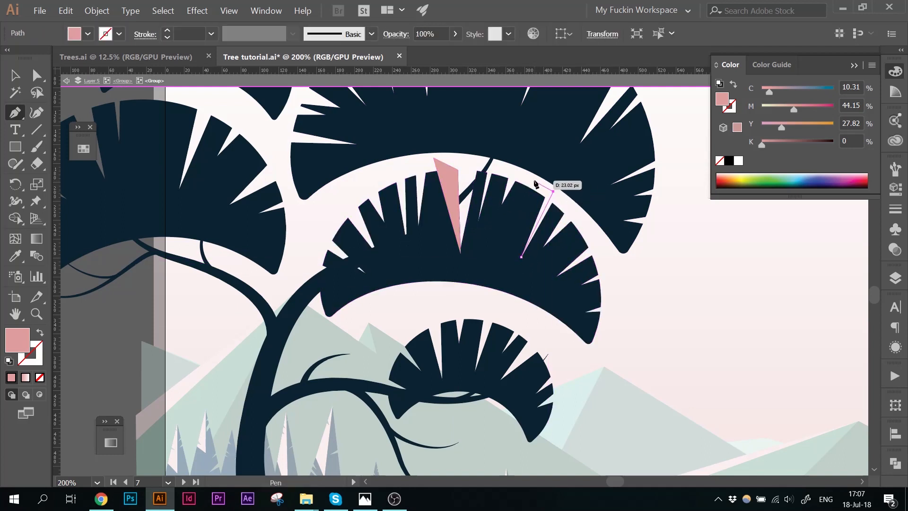
{"action": "left_click", "coordinate": [531, 179]}
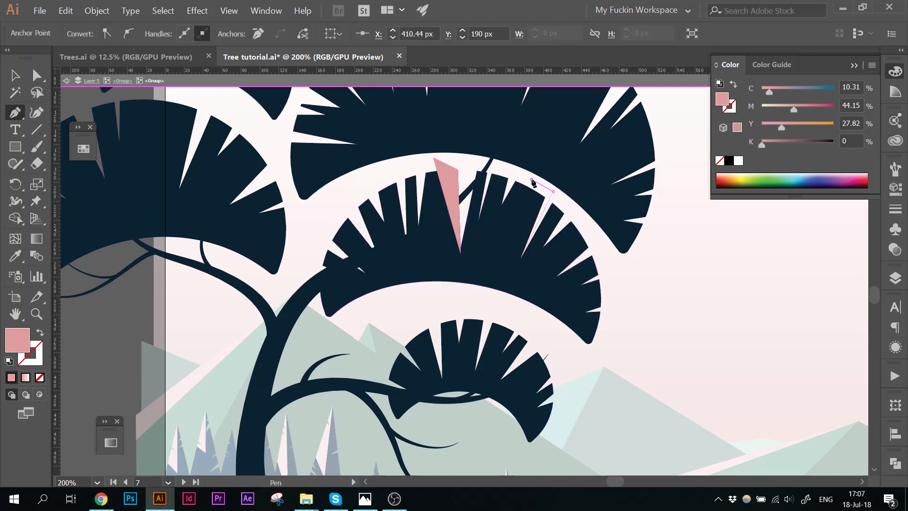
{"action": "left_click", "coordinate": [521, 257]}
{"action": "left_click", "coordinate": [362, 197]}
{"action": "left_click", "coordinate": [387, 259]}
{"action": "left_click", "coordinate": [350, 191]}
{"action": "left_click", "coordinate": [362, 197]}
Step: Trim the triangles against the canopy with the Shape Builder and delete the excess pieces
{"action": "key", "text": "v"}
{"action": "left_click", "coordinate": [430, 180], "text": "shift"}
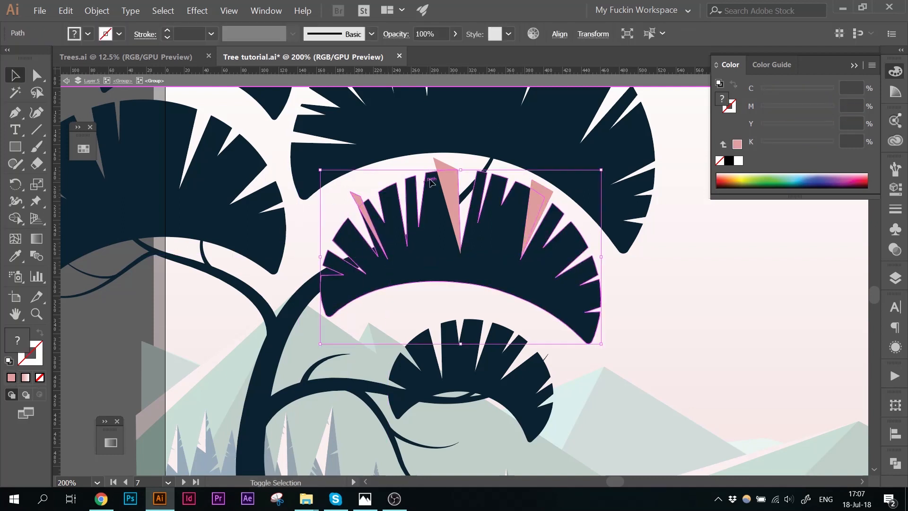
{"action": "key", "text": "shift+m"}
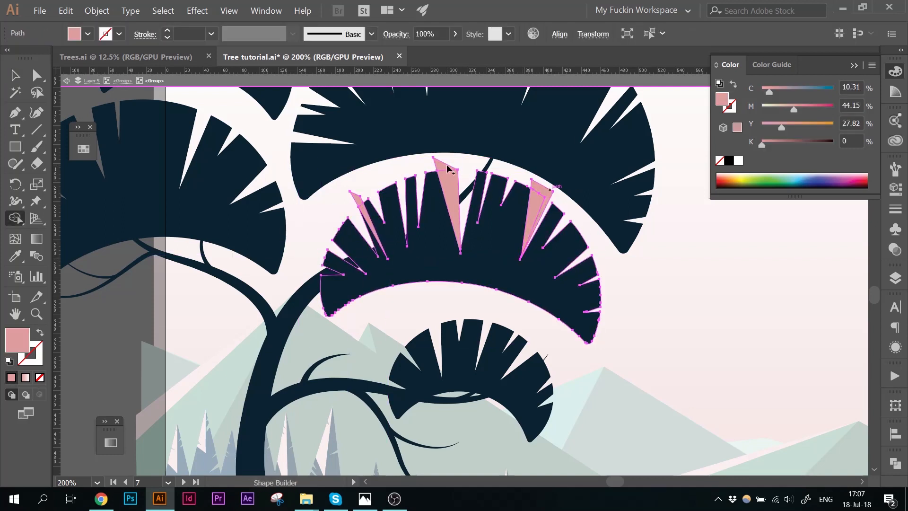
{"action": "key", "text": "v"}
{"action": "left_click", "coordinate": [360, 202]}
{"action": "left_click", "coordinate": [451, 169], "text": "shift"}
{"action": "left_click", "coordinate": [356, 198]}
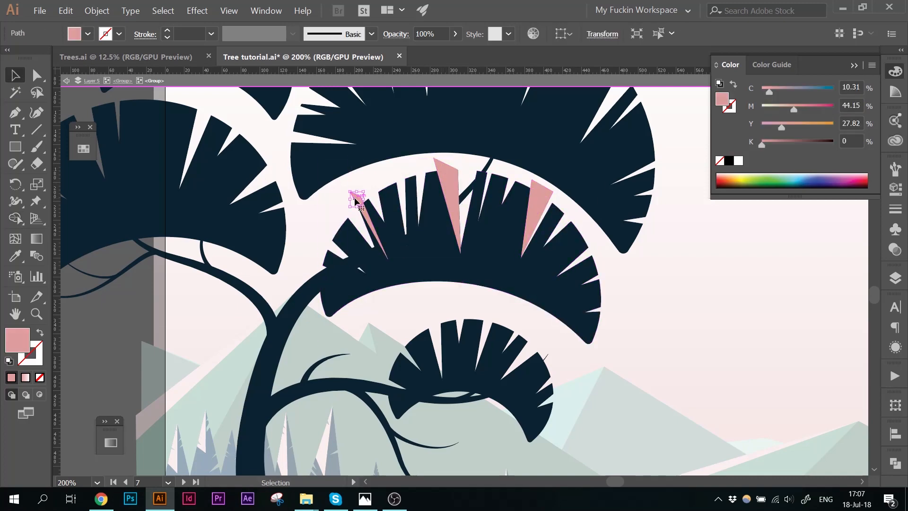
{"action": "key", "text": "Delete"}
{"action": "left_click", "coordinate": [448, 178]}
{"action": "left_click", "coordinate": [422, 217], "text": "shift"}
{"action": "key", "text": "shift+m"}
{"action": "left_click", "coordinate": [449, 184]}
{"action": "key", "text": "v"}
{"action": "left_click", "coordinate": [446, 163]}
{"action": "key", "text": "Delete"}
{"action": "left_click", "coordinate": [535, 184]}
Step: Undo the canopy triangle highlight edits
{"action": "key", "text": "ctrl+minus"}
{"action": "key", "text": "ctrl+minus"}
{"action": "key", "text": "ctrl+minus"}
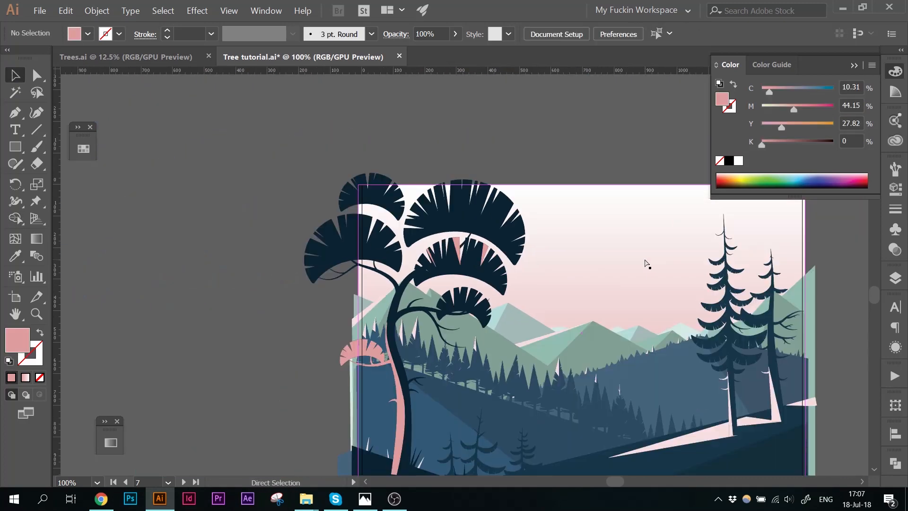
{"action": "left_click_drag", "start_coordinate": [543, 156], "coordinate": [417, 109]}
{"action": "key", "text": "ctrl+z"}
{"action": "key", "text": "ctrl+z"}
{"action": "key", "text": "ctrl+z"}
{"action": "key", "text": "ctrl+z"}
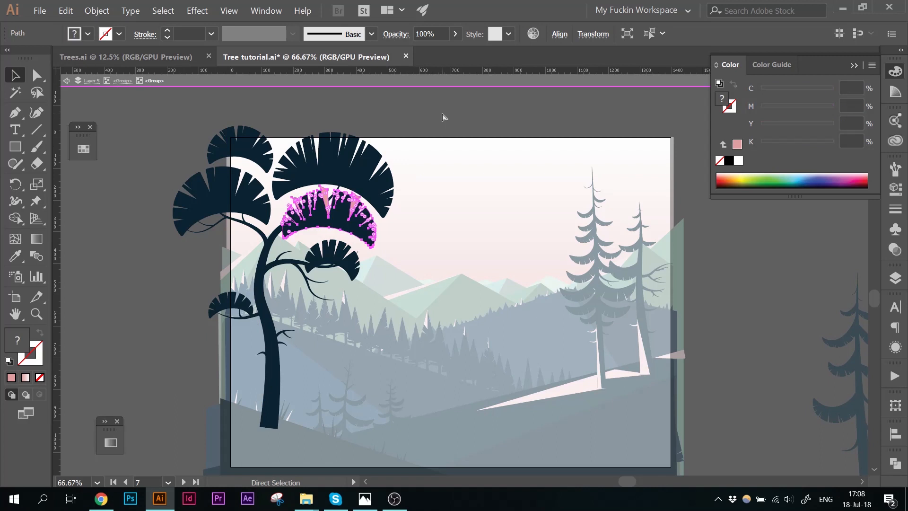
{"action": "key", "text": "ctrl+z"}
{"action": "key", "text": "ctrl+z"}
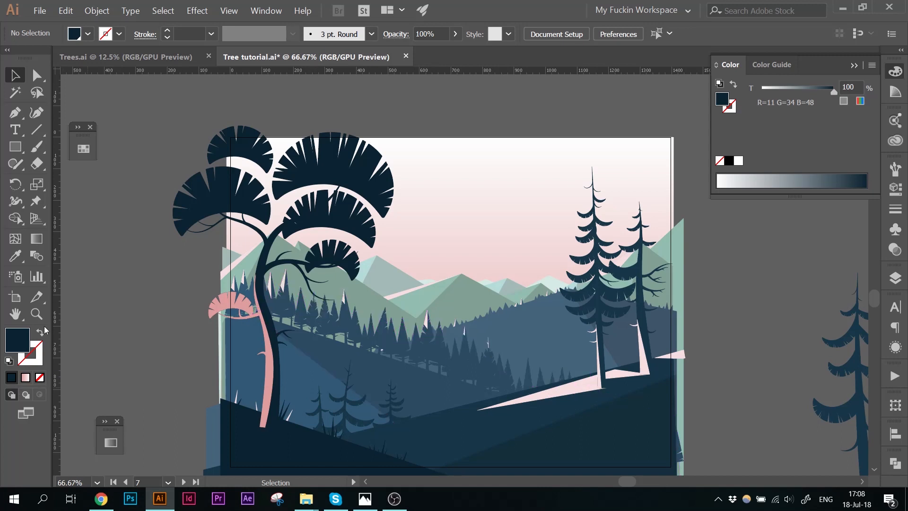
Step: Recolor the far mountain range with a blue swatch, lightened to a muted blue-grey in the Color Picker
{"action": "scroll", "coordinate": [63, 271], "scroll_direction": "down", "scroll_amount": 5}
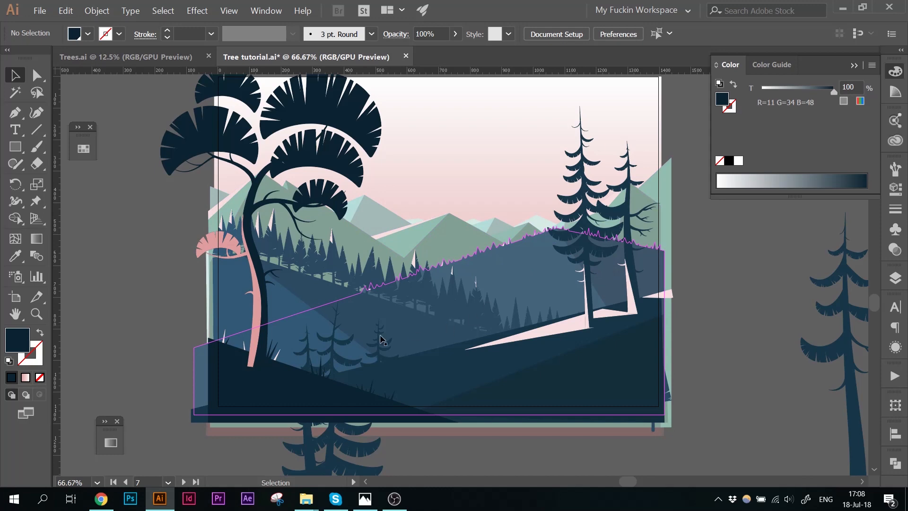
{"action": "double_click", "coordinate": [402, 241]}
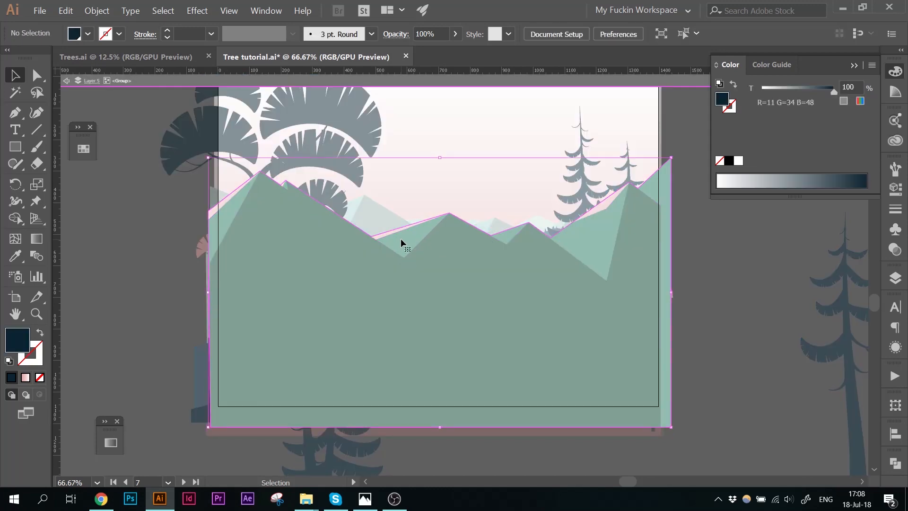
{"action": "left_click", "coordinate": [402, 239]}
{"action": "left_click", "coordinate": [84, 150]}
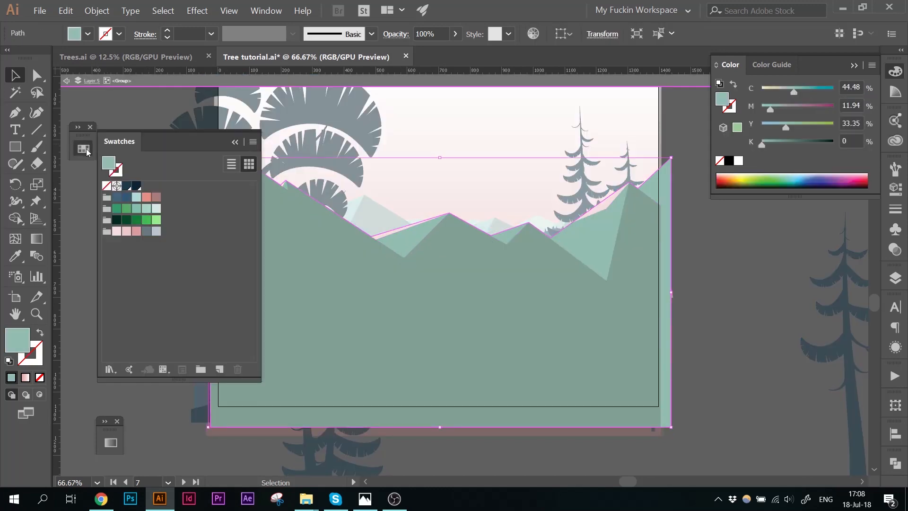
{"action": "left_click", "coordinate": [117, 198]}
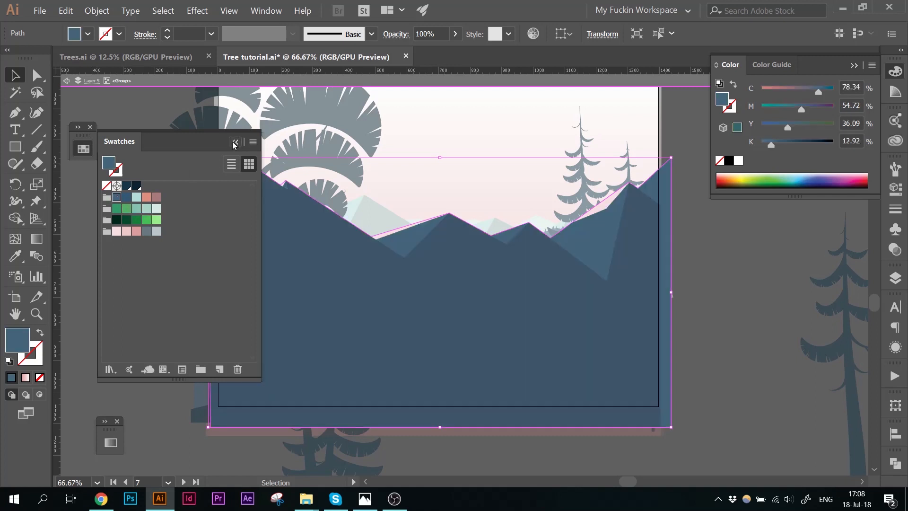
{"action": "left_click", "coordinate": [234, 142]}
{"action": "double_click", "coordinate": [18, 344]}
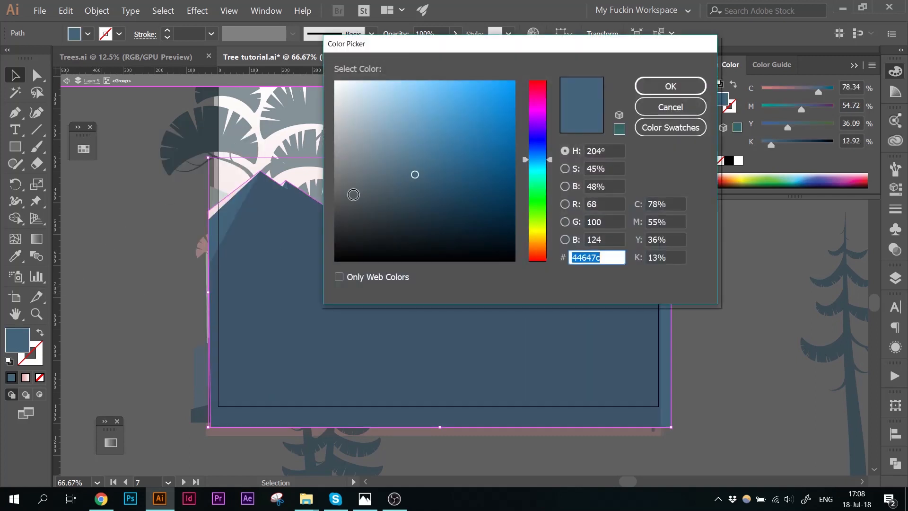
{"action": "left_click", "coordinate": [393, 149]}
{"action": "left_click_drag", "start_coordinate": [393, 149], "coordinate": [390, 144]}
{"action": "left_click", "coordinate": [647, 86]}
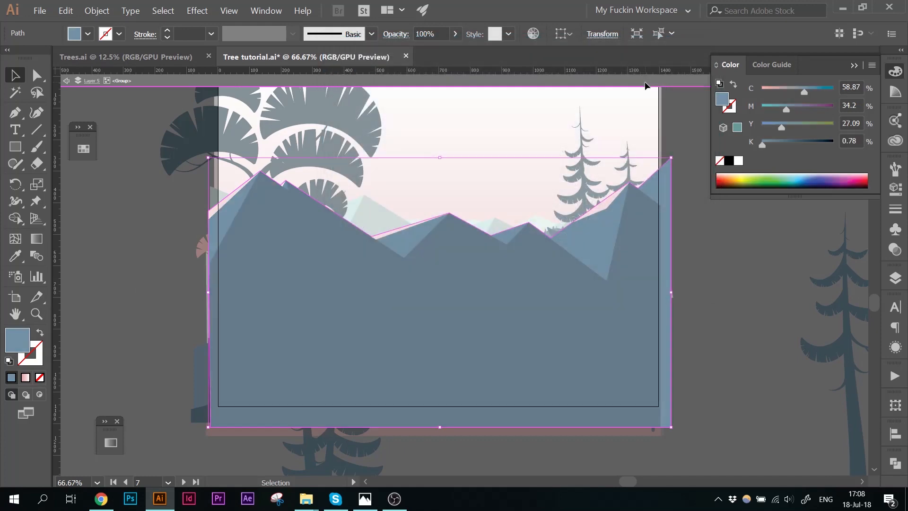
{"action": "left_click", "coordinate": [120, 291]}
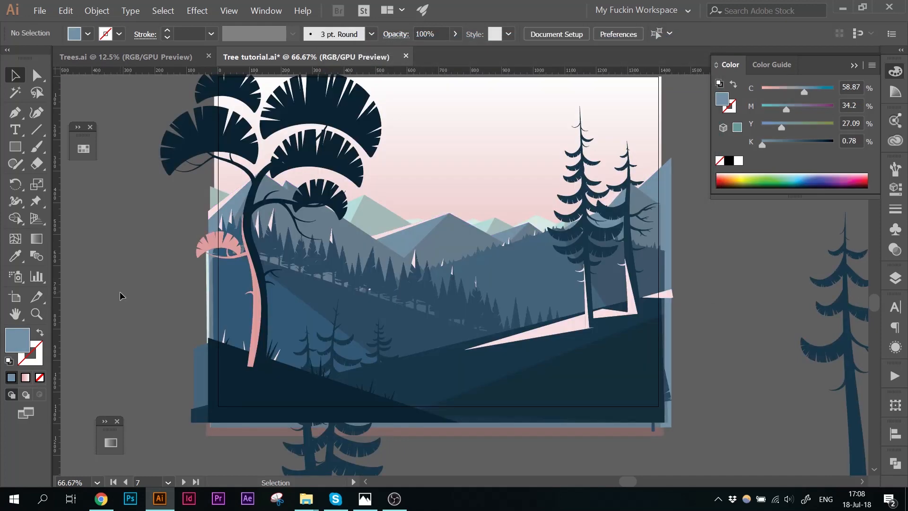
Step: Lighten the far mountain range's blue-grey fill a little further
{"action": "double_click", "coordinate": [402, 243]}
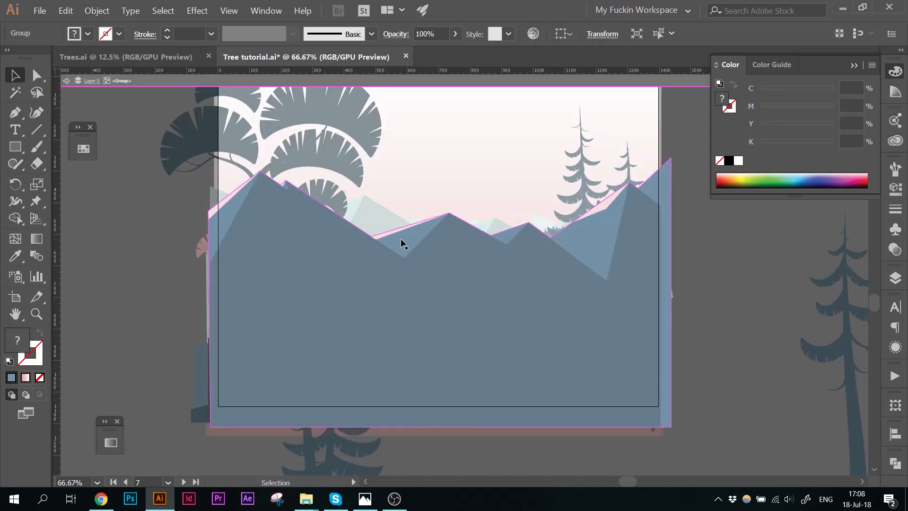
{"action": "left_click", "coordinate": [401, 240]}
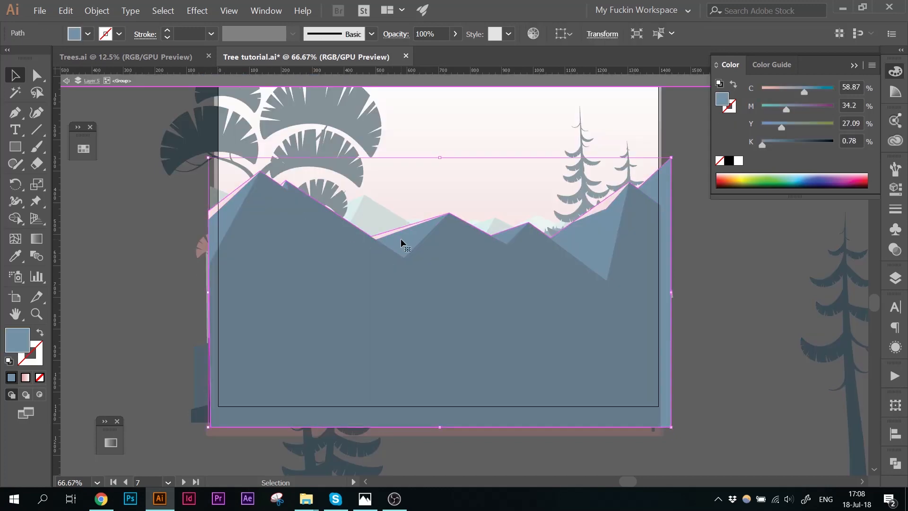
{"action": "left_click", "coordinate": [83, 149]}
{"action": "double_click", "coordinate": [108, 163]}
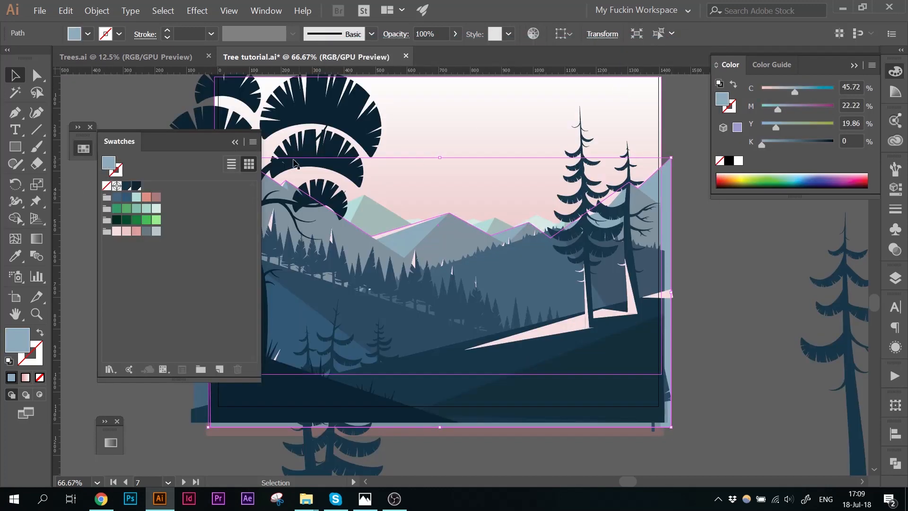
{"action": "left_click", "coordinate": [133, 157]}
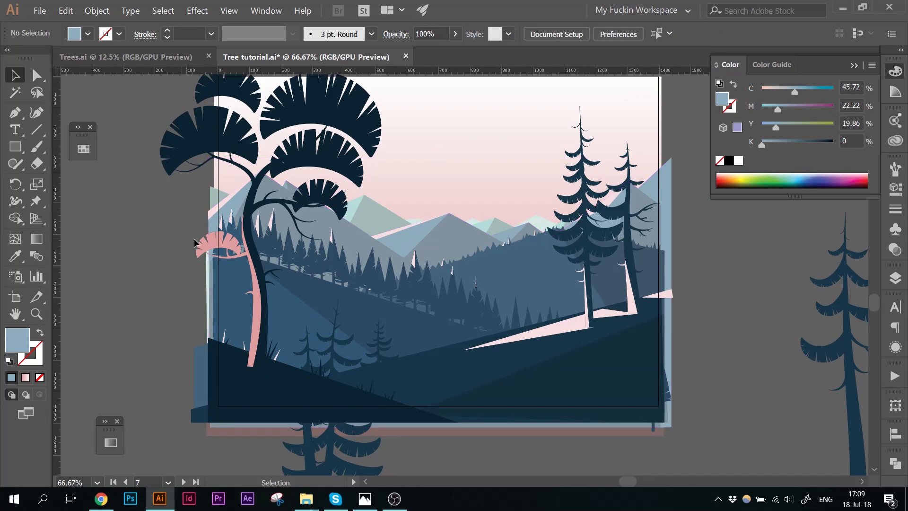
Step: Eyedrop the far mountain color onto the range behind it, then lighten that range twice in the Color Picker
{"action": "key", "text": "a"}
{"action": "left_click", "coordinate": [354, 204]}
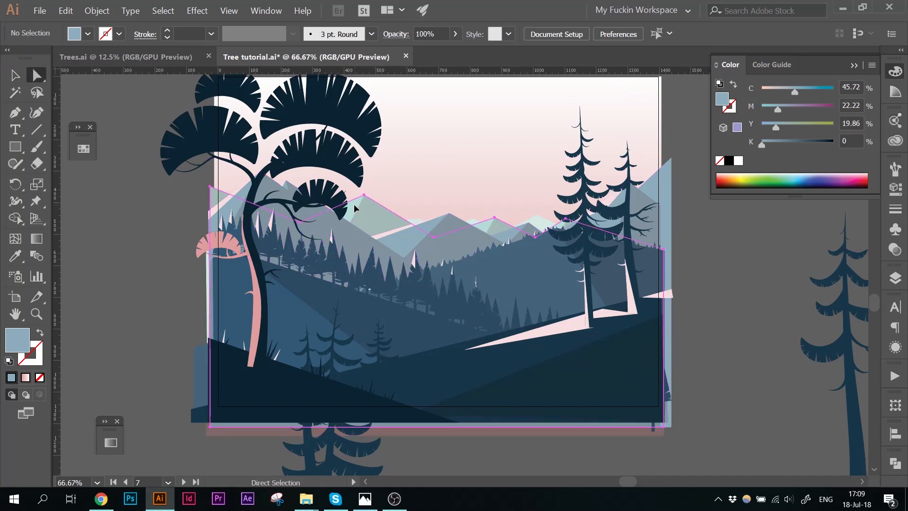
{"action": "left_click", "coordinate": [354, 204]}
{"action": "key", "text": "i"}
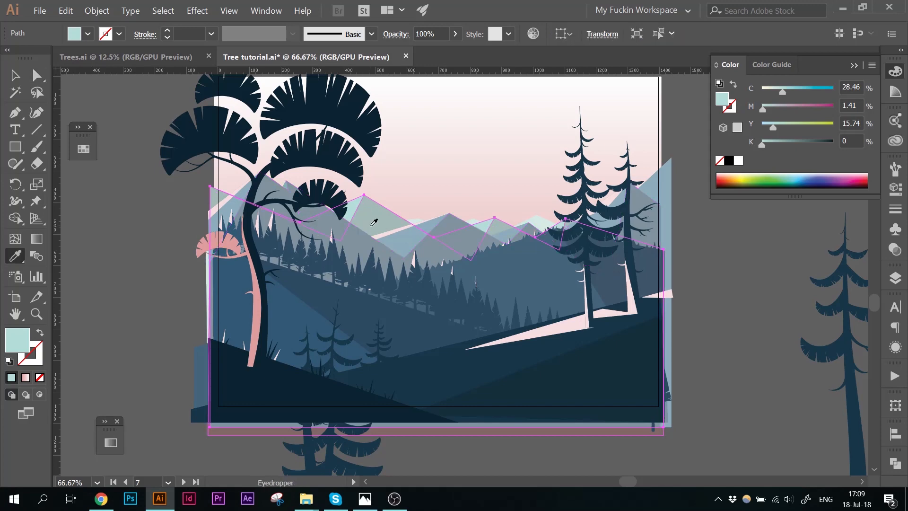
{"action": "left_click", "coordinate": [399, 239]}
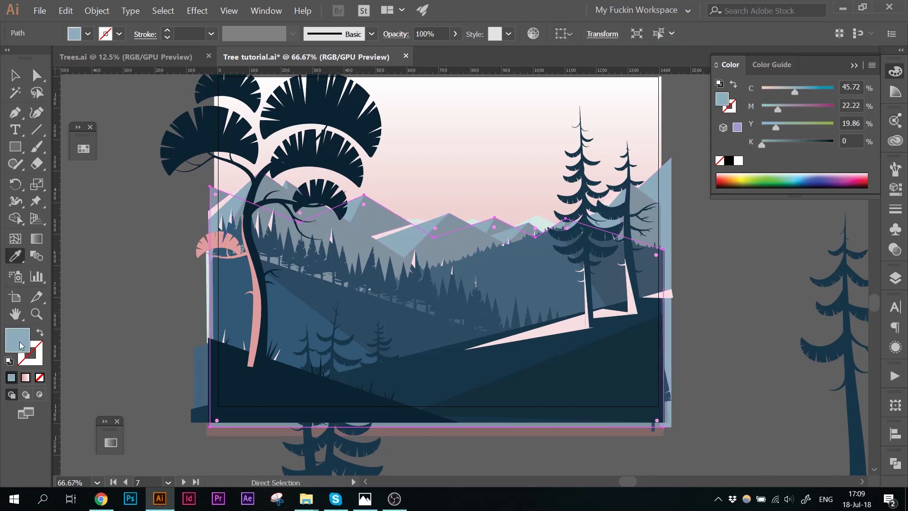
{"action": "double_click", "coordinate": [18, 342]}
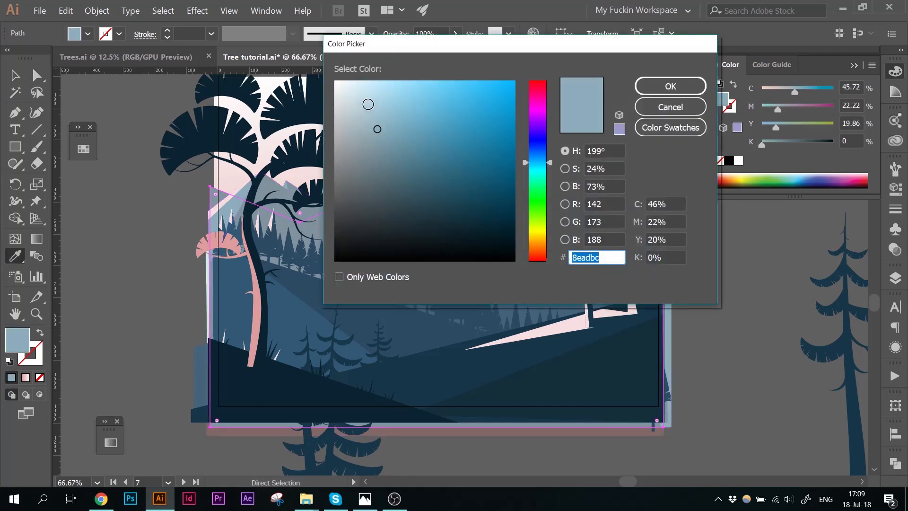
{"action": "left_click", "coordinate": [365, 104]}
{"action": "left_click", "coordinate": [671, 86]}
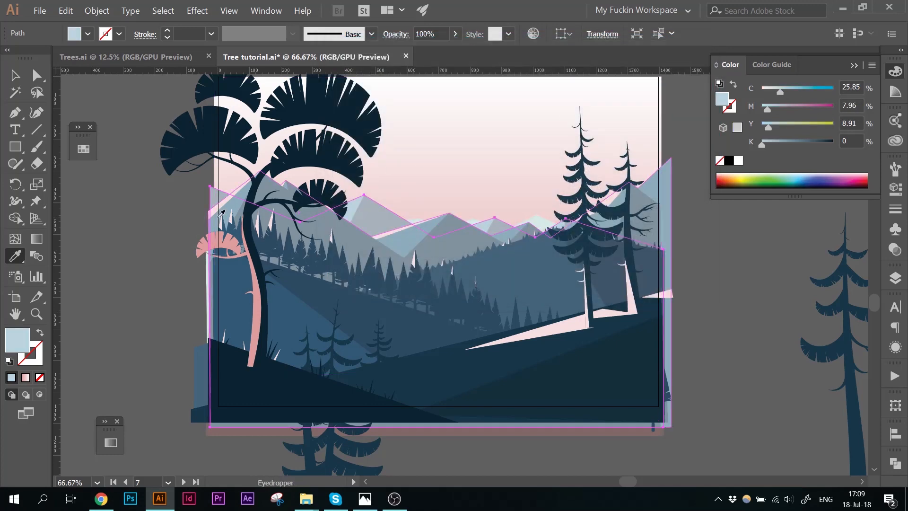
{"action": "double_click", "coordinate": [17, 341]}
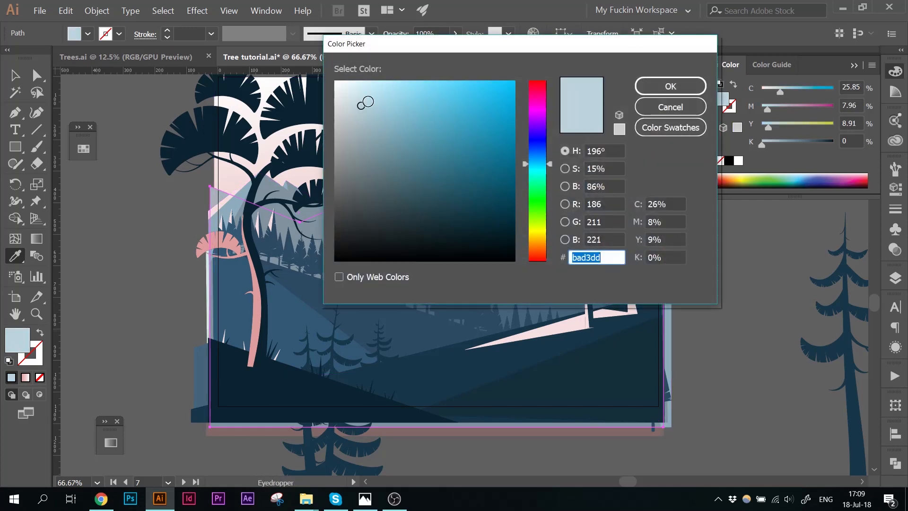
{"action": "left_click", "coordinate": [355, 98]}
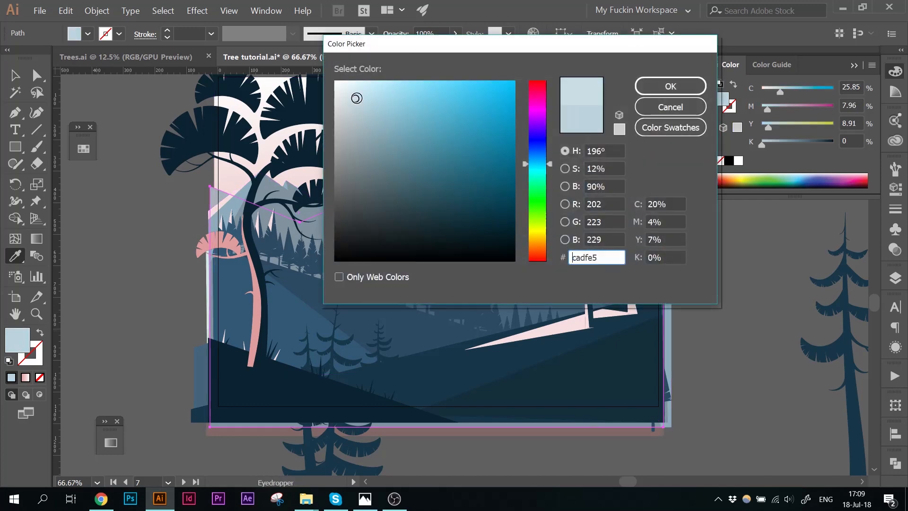
{"action": "left_click", "coordinate": [655, 88]}
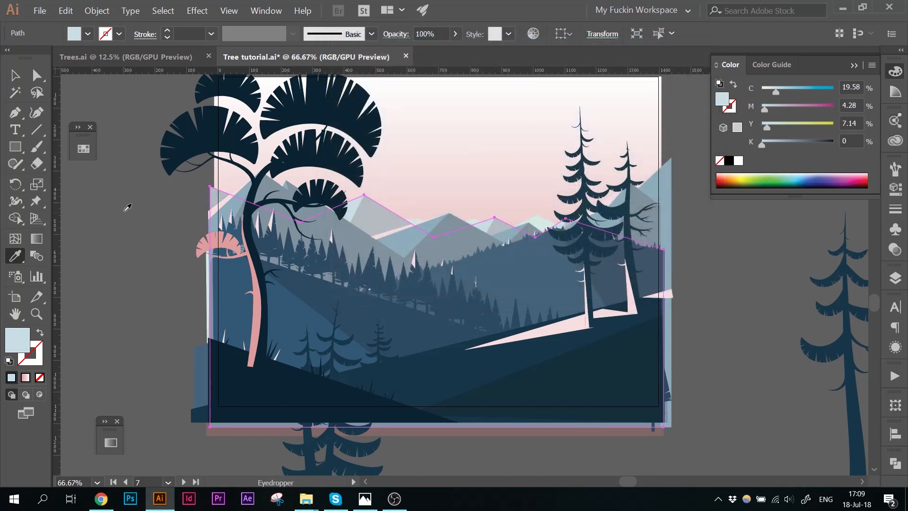
Step: Eyedrop the lighter range color onto the farthest mountain range and lighten it to a near-white blue
{"action": "key", "text": "a"}
{"action": "left_click", "coordinate": [131, 194]}
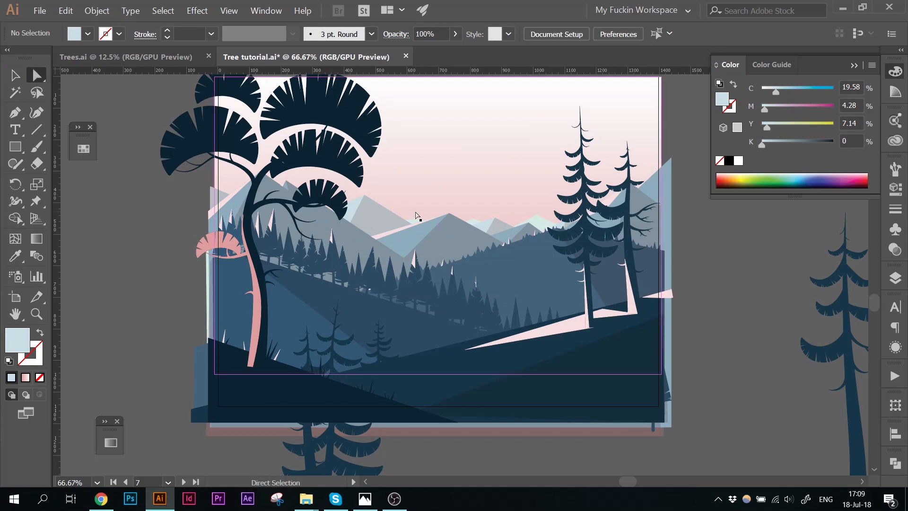
{"action": "left_click", "coordinate": [416, 221]}
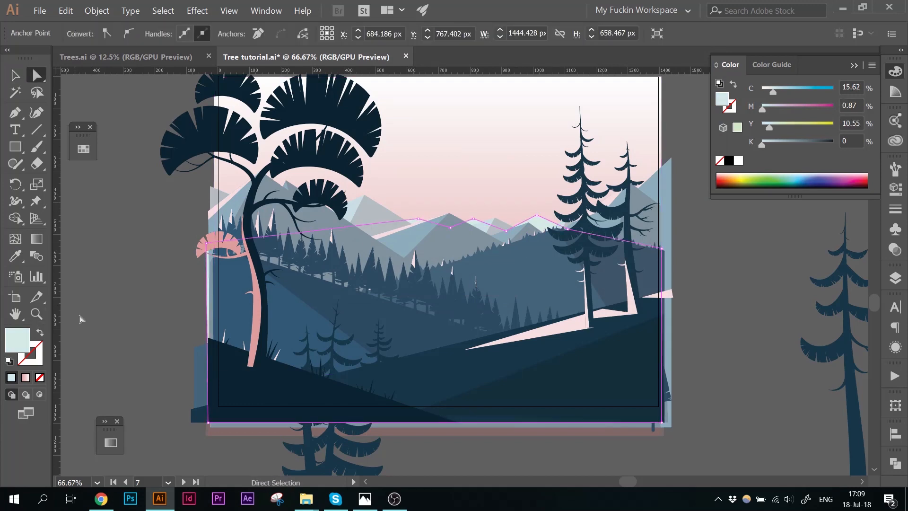
{"action": "key", "text": "i"}
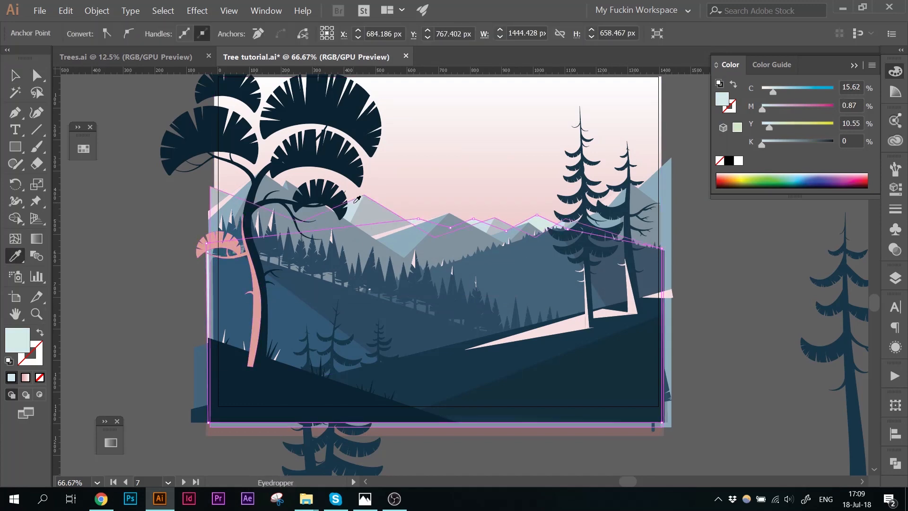
{"action": "left_click", "coordinate": [356, 200]}
{"action": "double_click", "coordinate": [17, 339]}
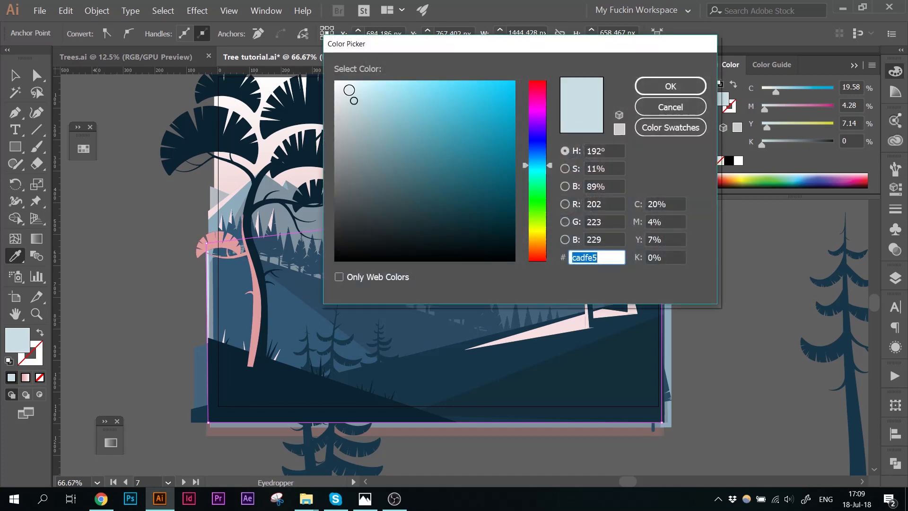
{"action": "left_click_drag", "start_coordinate": [349, 90], "coordinate": [348, 87]}
{"action": "left_click", "coordinate": [647, 87]}
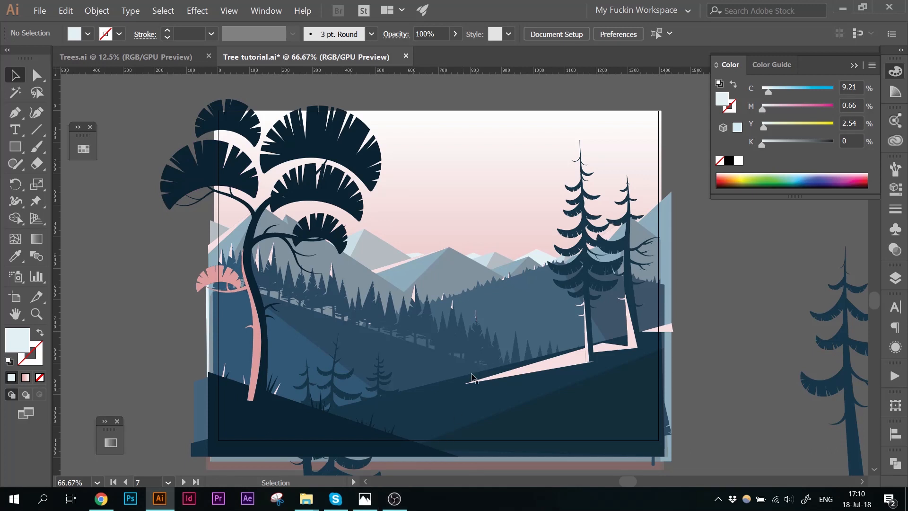
Step: Save the farthest mountain range's pale blue fill as a new swatch
{"action": "left_click", "coordinate": [483, 177]}
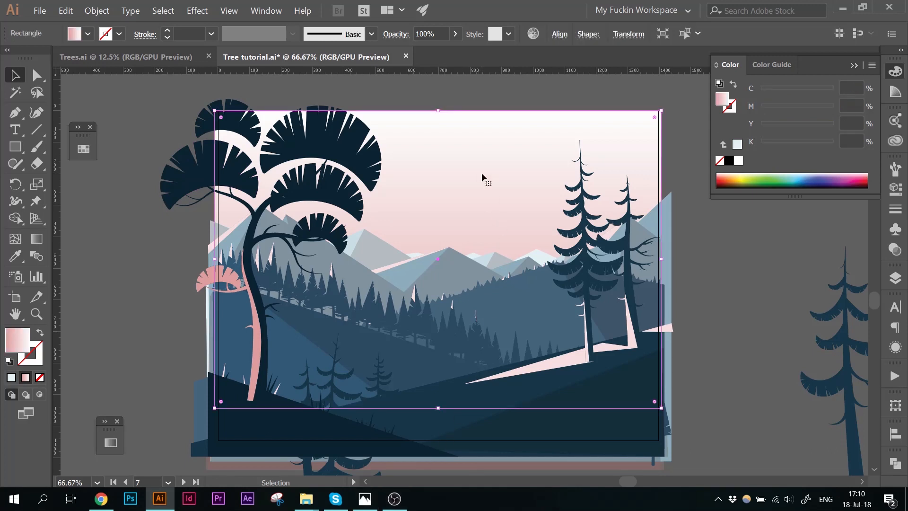
{"action": "left_click", "coordinate": [110, 443]}
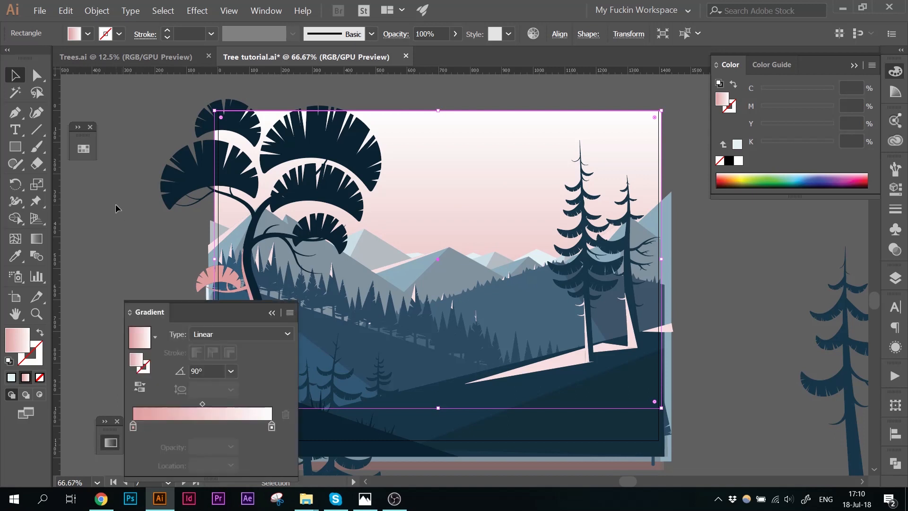
{"action": "left_click", "coordinate": [415, 254]}
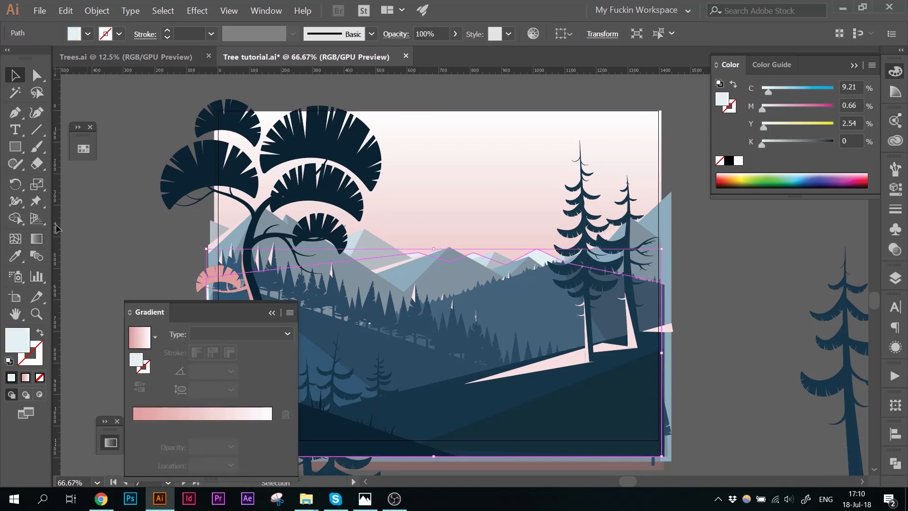
{"action": "left_click", "coordinate": [82, 149]}
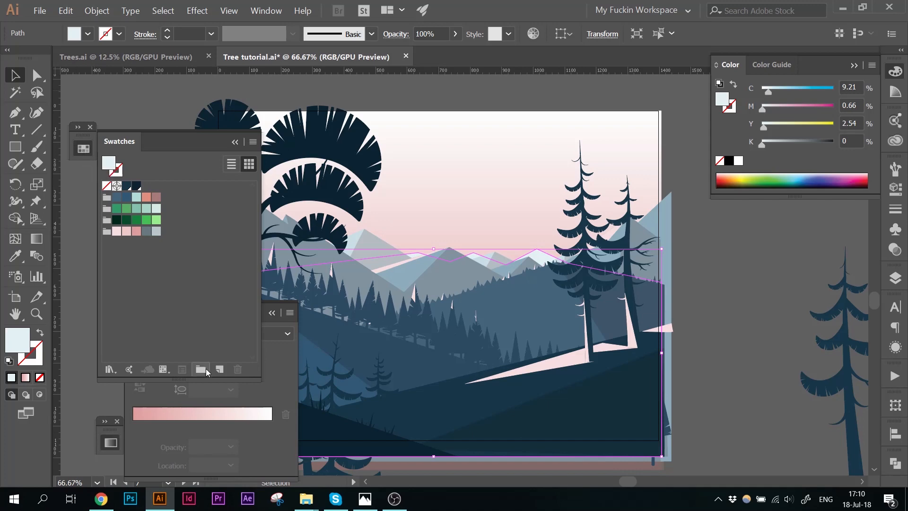
{"action": "left_click", "coordinate": [218, 372]}
{"action": "key", "text": "Return"}
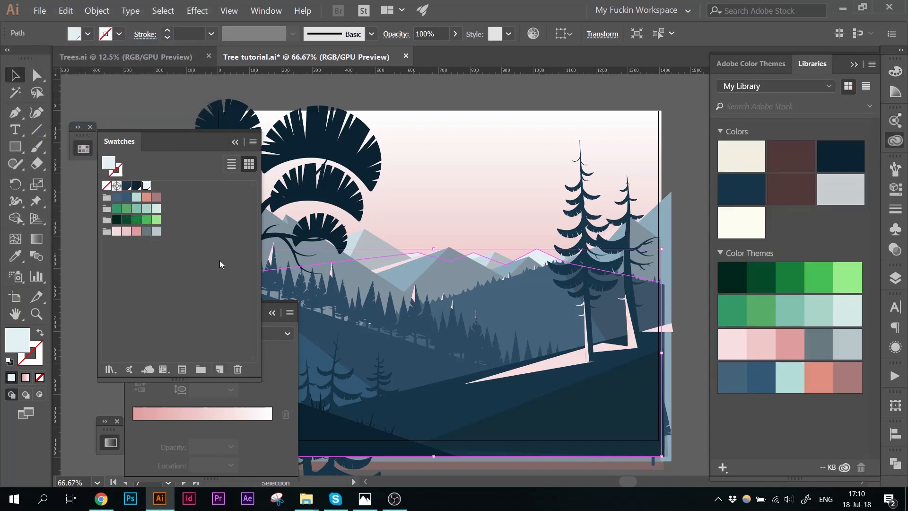
Step: Set the sky gradient's light end stop to the new pale blue swatch and raise the sky rectangle's bottom edge
{"action": "left_click", "coordinate": [428, 182]}
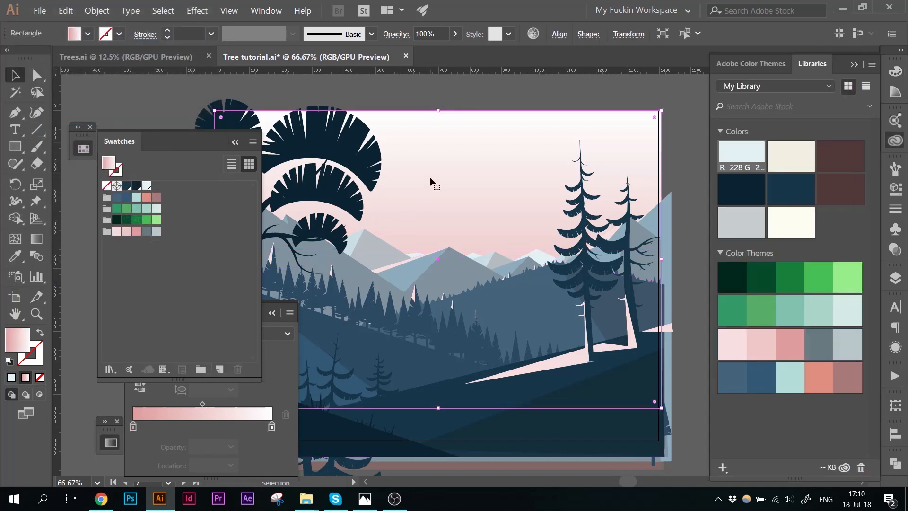
{"action": "left_click_drag", "start_coordinate": [146, 186], "coordinate": [272, 427]}
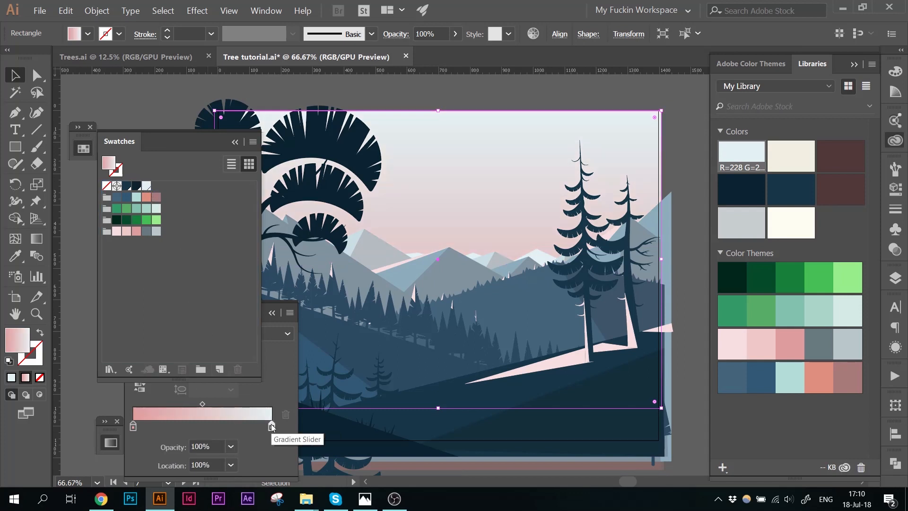
{"action": "left_click", "coordinate": [235, 142]}
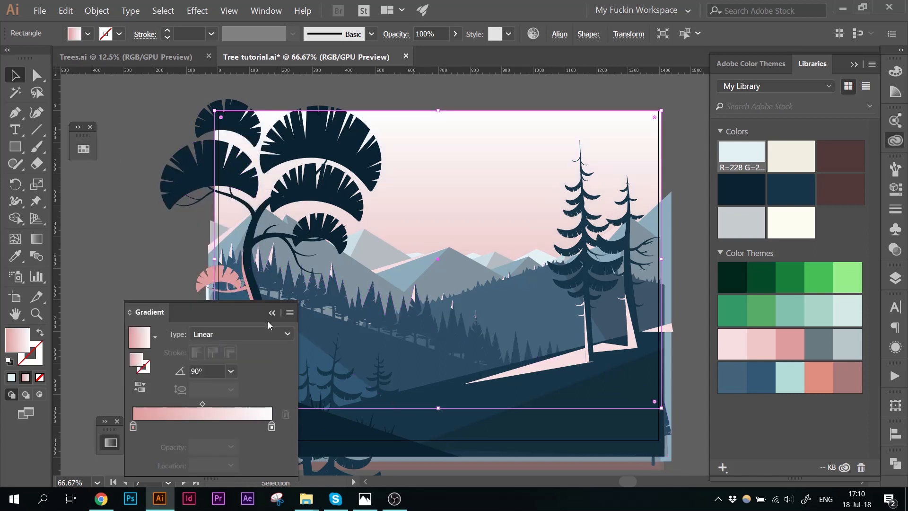
{"action": "left_click", "coordinate": [272, 313]}
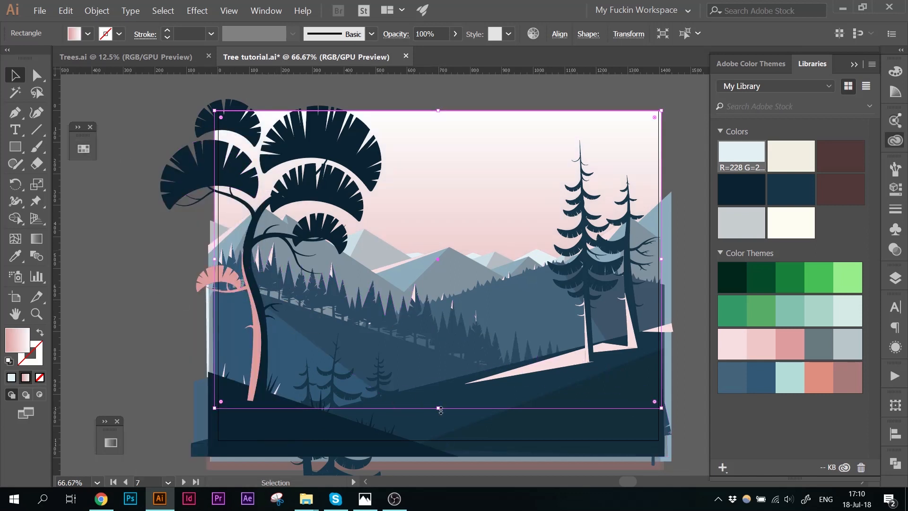
{"action": "left_click_drag", "start_coordinate": [438, 408], "coordinate": [446, 364]}
{"action": "left_click", "coordinate": [154, 339]}
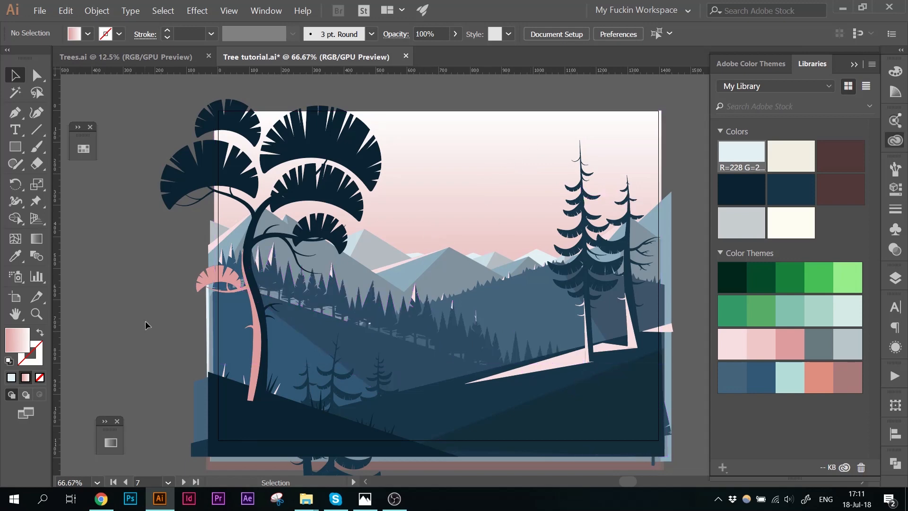
Step: Draw several horizontal cloud lines across the sky with the Line Segment tool using a green stroke
{"action": "left_click", "coordinate": [38, 129]}
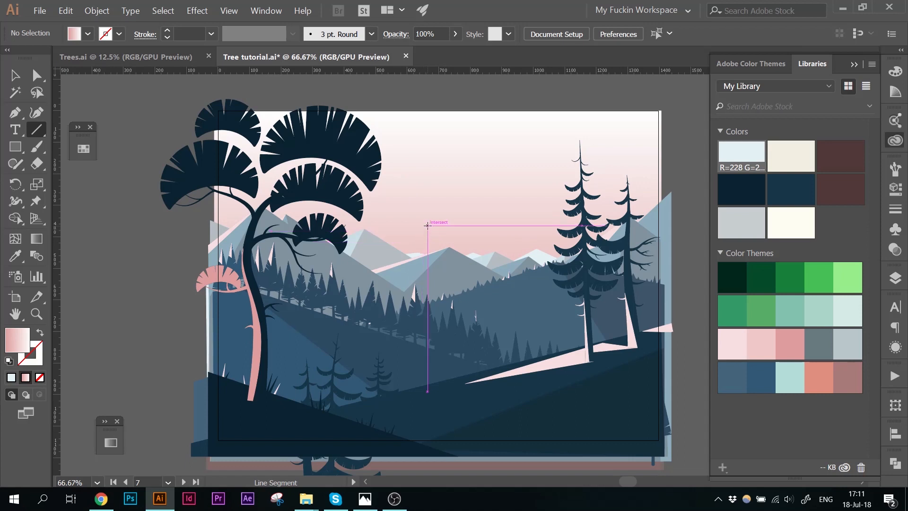
{"action": "left_click_drag", "start_coordinate": [431, 221], "coordinate": [682, 214]}
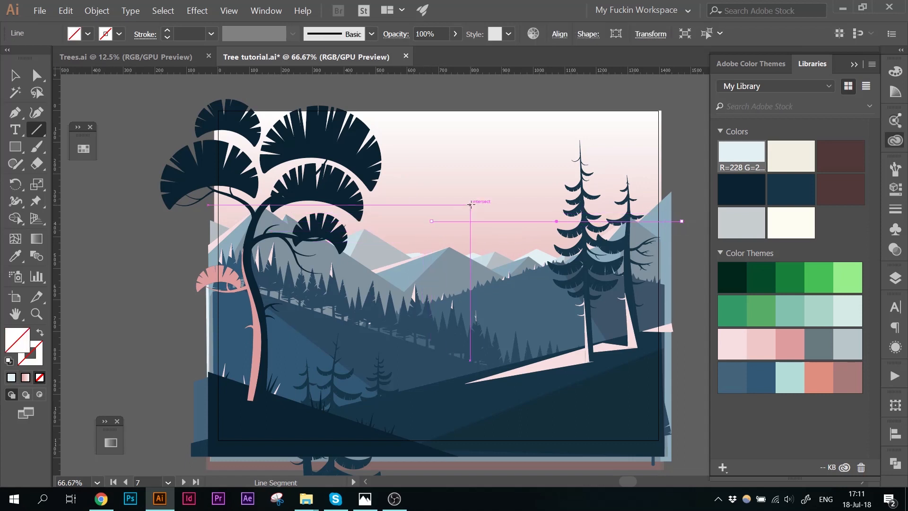
{"action": "left_click", "coordinate": [35, 356]}
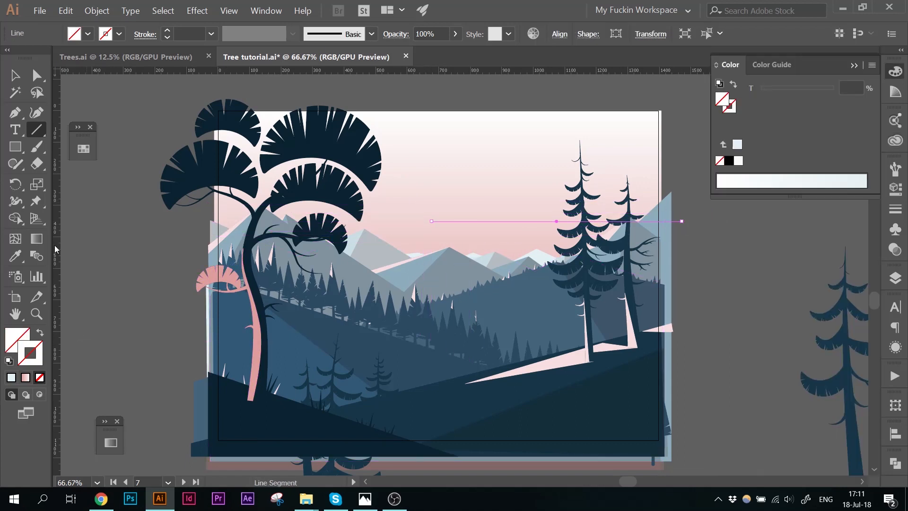
{"action": "left_click", "coordinate": [89, 143]}
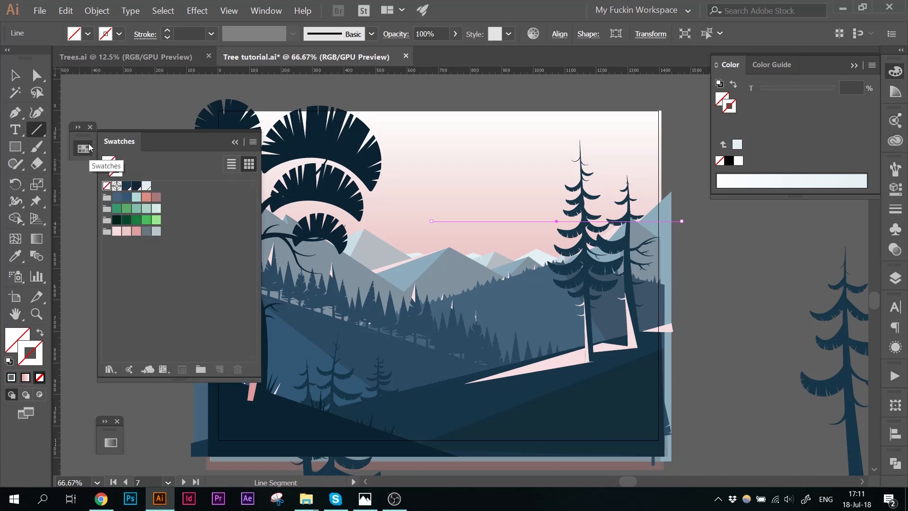
{"action": "left_click", "coordinate": [146, 187]}
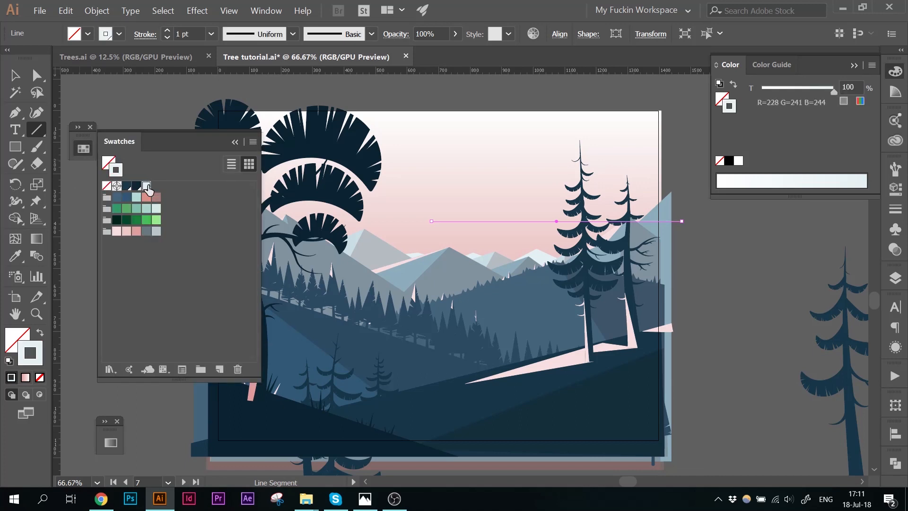
{"action": "left_click", "coordinate": [138, 222]}
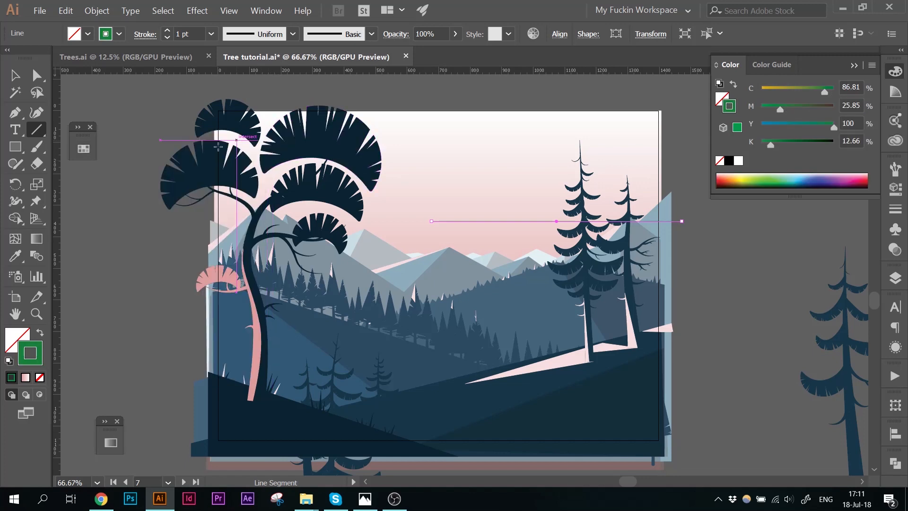
{"action": "left_click", "coordinate": [127, 227], "text": "ctrl"}
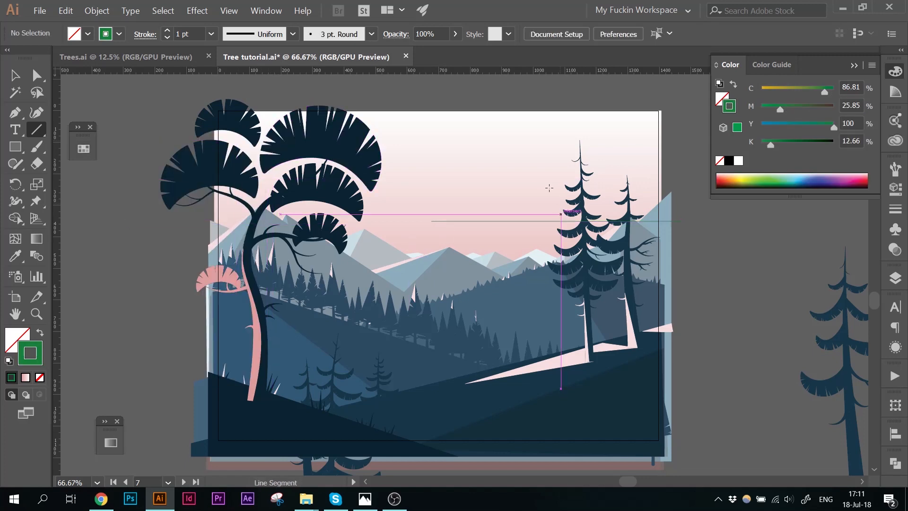
{"action": "left_click_drag", "start_coordinate": [472, 204], "coordinate": [317, 203]}
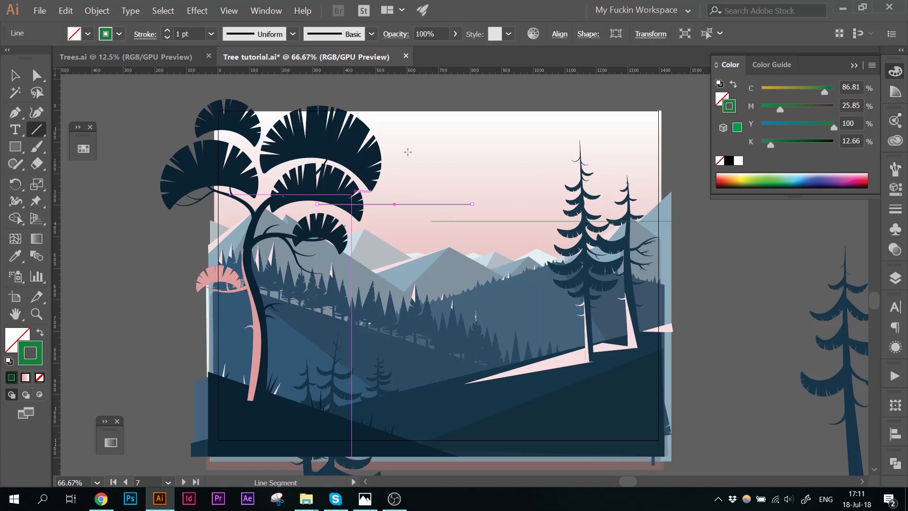
{"action": "mouse_move", "coordinate": [441, 162]}
{"action": "left_mouse_down"}
{"action": "mouse_move", "coordinate": [562, 161]}
{"action": "mouse_move", "coordinate": [571, 143]}
{"action": "mouse_move", "coordinate": [628, 143]}
{"action": "left_mouse_up"}
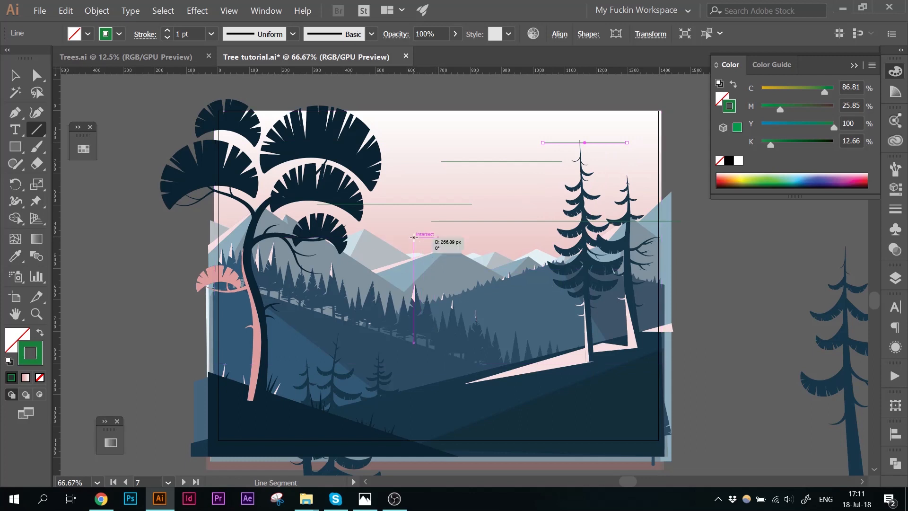
{"action": "left_click_drag", "start_coordinate": [245, 237], "coordinate": [415, 237]}
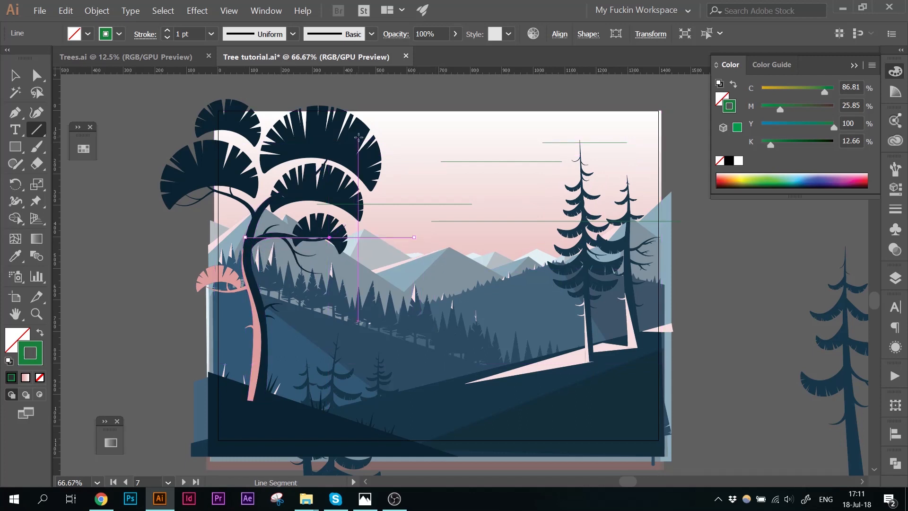
{"action": "left_click_drag", "start_coordinate": [370, 140], "coordinate": [187, 141]}
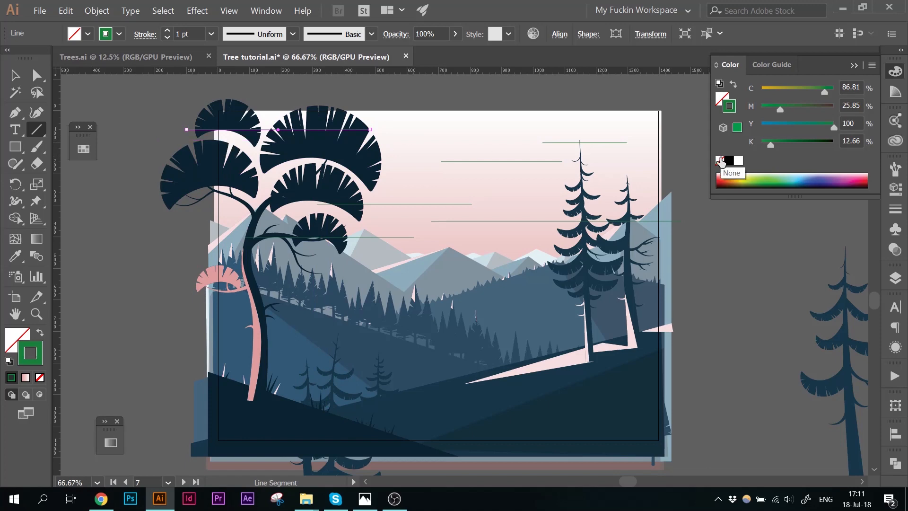
Step: Select all lines of the same stroke color plus the sky rectangle, group them, and send the group to the back
{"action": "key", "text": "v"}
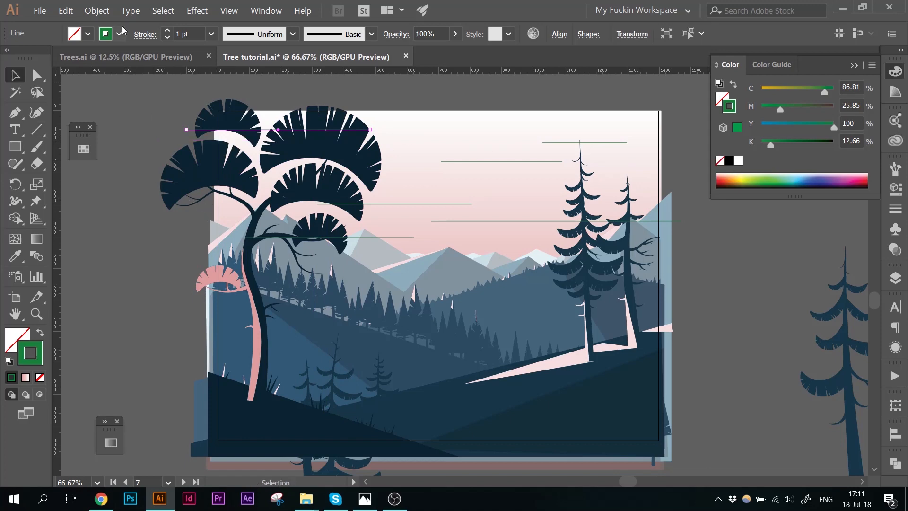
{"action": "left_click", "coordinate": [163, 11]}
{"action": "mouse_move", "coordinate": [212, 112]}
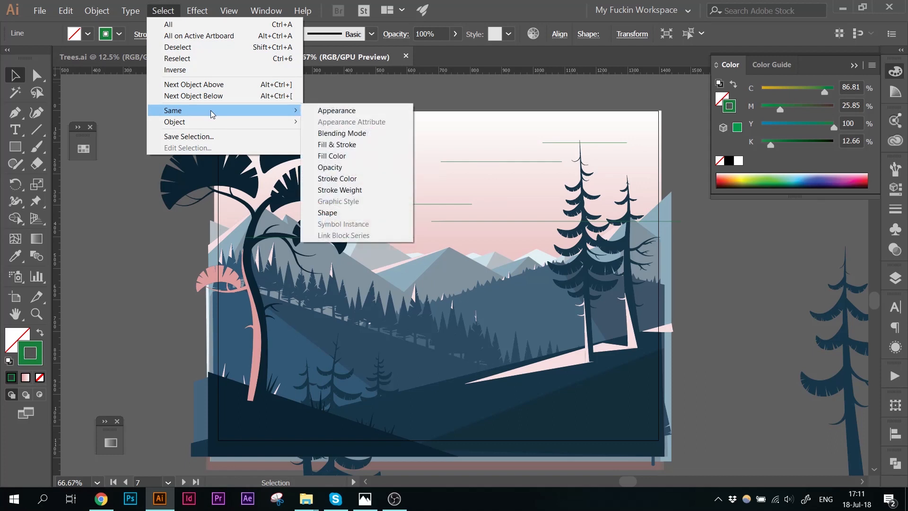
{"action": "left_click", "coordinate": [347, 178]}
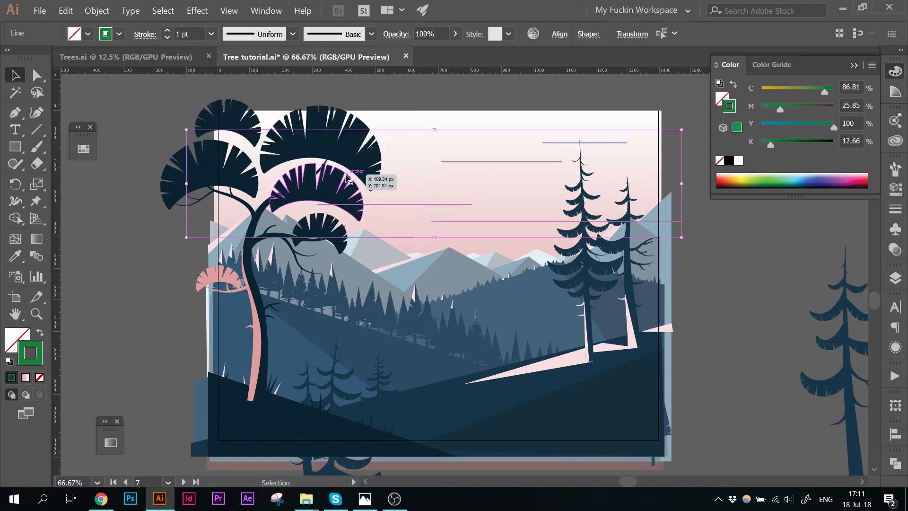
{"action": "left_click", "coordinate": [420, 138], "text": "shift"}
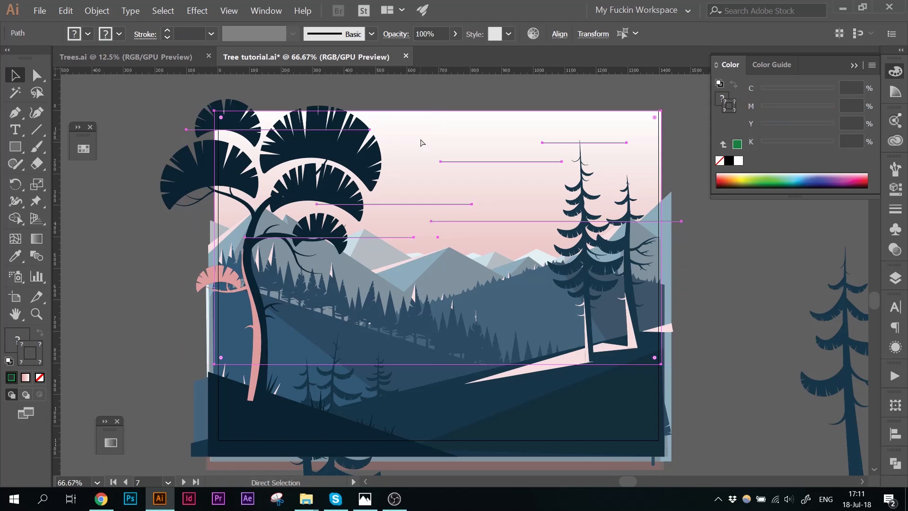
{"action": "key", "text": "ctrl+g"}
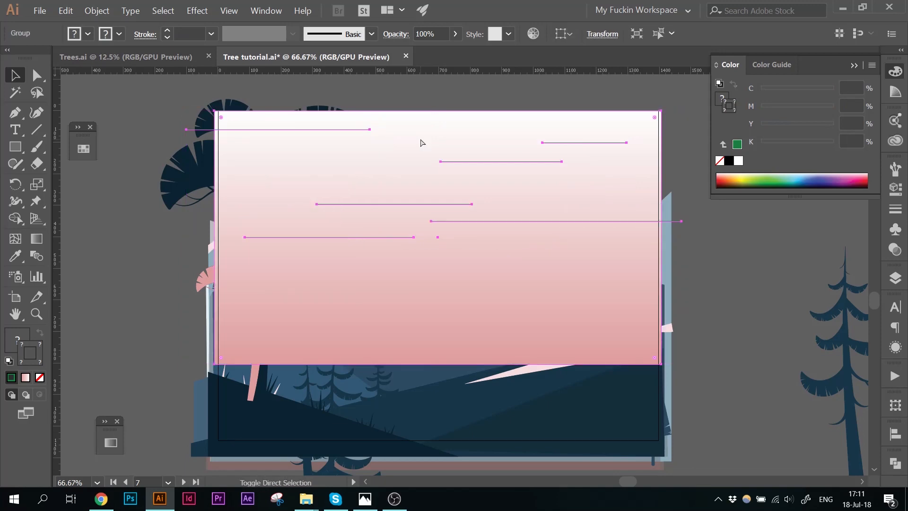
{"action": "key", "text": "ctrl+shift+bracketleft"}
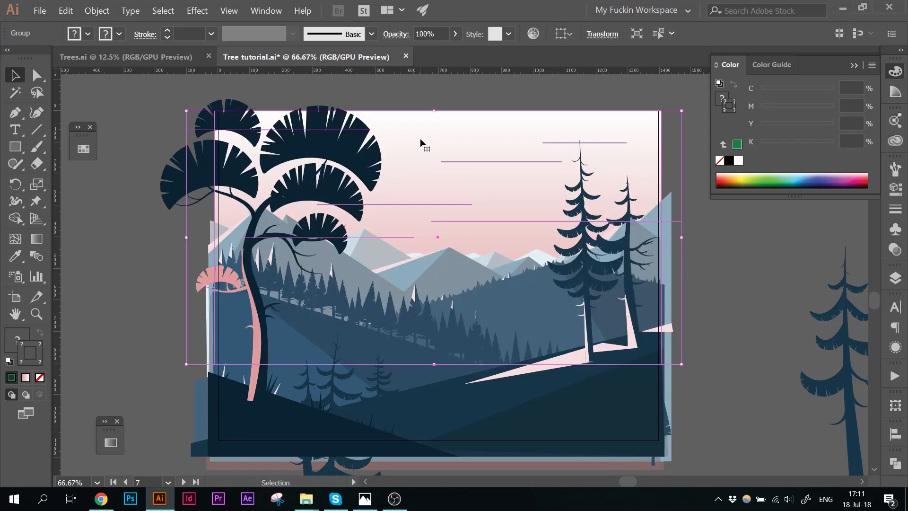
Step: Inside the sky group, set the cloud lines' stroke to the pale blue swatch and lighten it slightly in the Color Picker
{"action": "left_click", "coordinate": [455, 97]}
{"action": "double_click", "coordinate": [469, 161]}
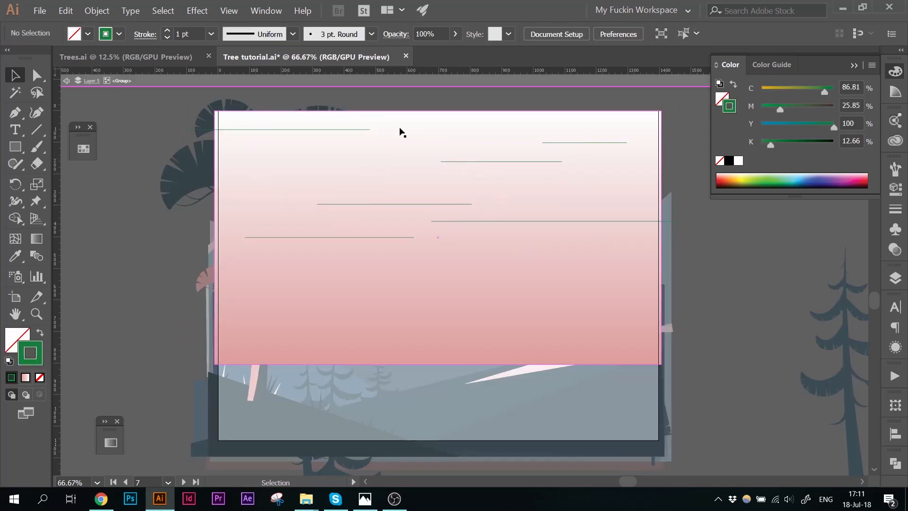
{"action": "key", "text": "ctrl+a"}
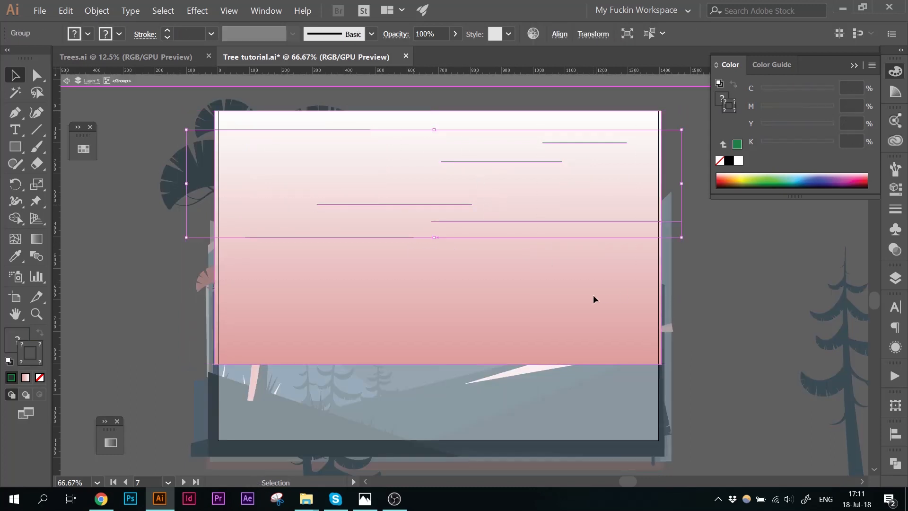
{"action": "left_click", "coordinate": [84, 149]}
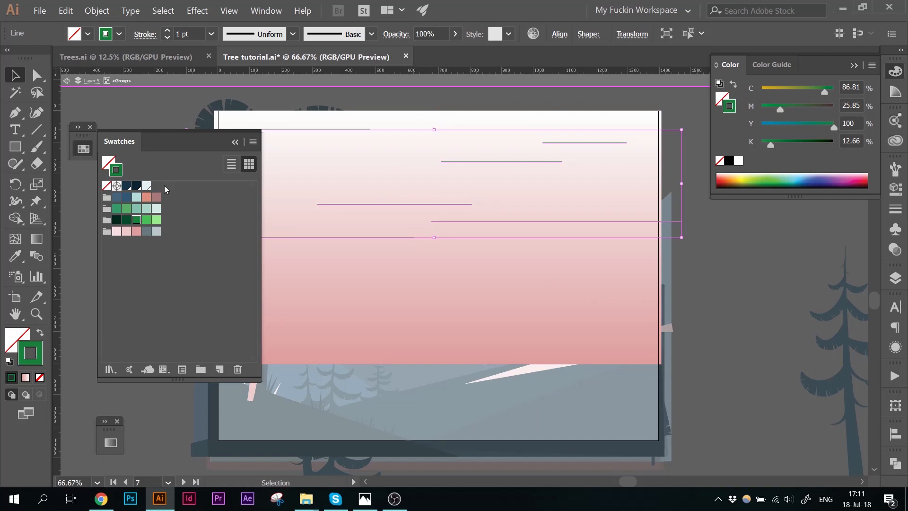
{"action": "left_click", "coordinate": [146, 186]}
{"action": "left_click", "coordinate": [235, 143]}
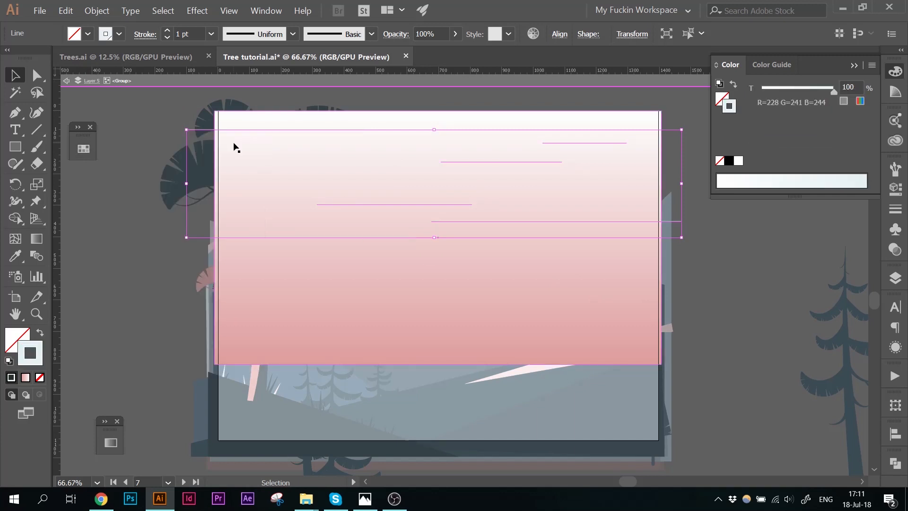
{"action": "double_click", "coordinate": [40, 358]}
{"action": "left_click", "coordinate": [342, 85]}
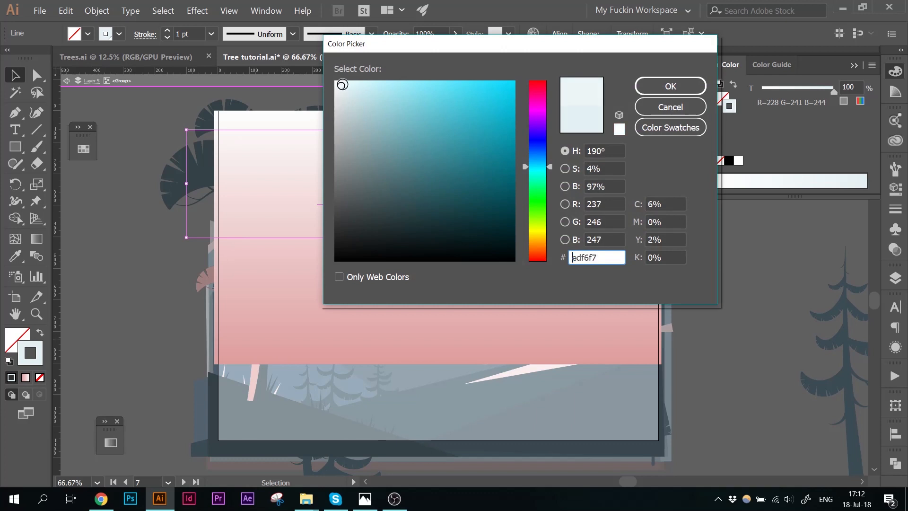
{"action": "left_click", "coordinate": [341, 83]}
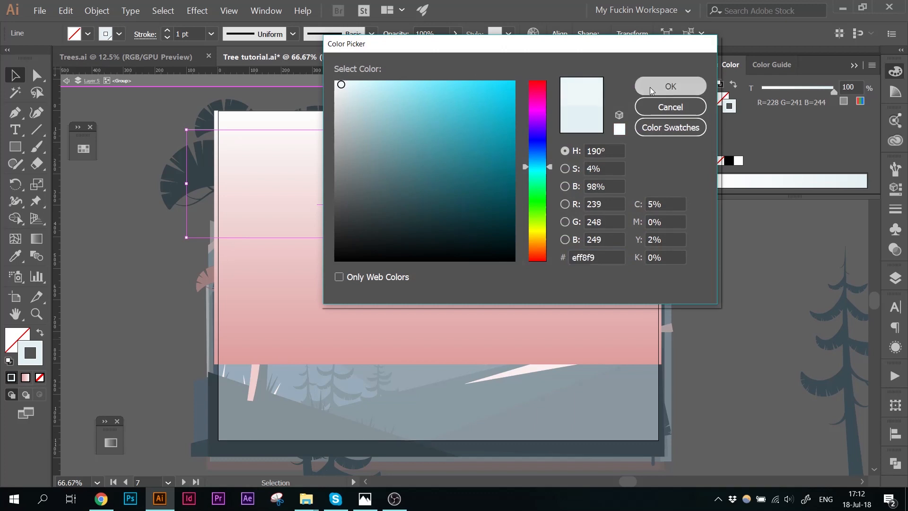
{"action": "left_click", "coordinate": [650, 87]}
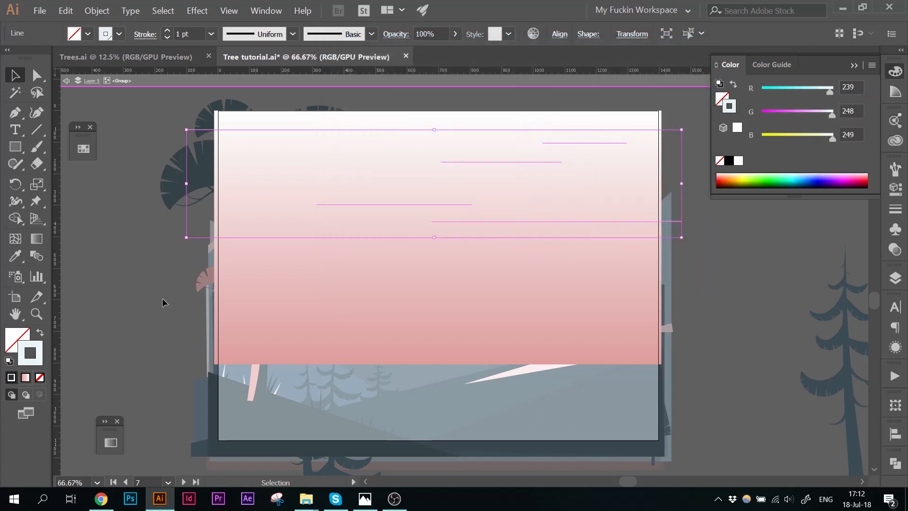
Step: Raise the cloud lines' stroke weight to 21 pt and apply a tapered, pointed width profile
{"action": "left_click", "coordinate": [169, 33]}
{"action": "left_click", "coordinate": [169, 33]}
{"action": "left_click", "coordinate": [169, 34]}
{"action": "left_click", "coordinate": [169, 33]}
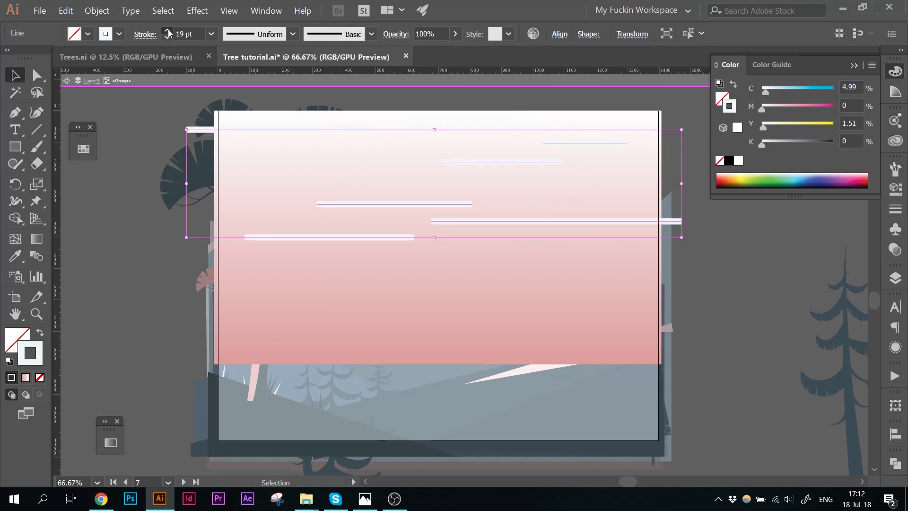
{"action": "left_click", "coordinate": [168, 31]}
{"action": "left_click", "coordinate": [168, 30]}
{"action": "left_click", "coordinate": [293, 34]}
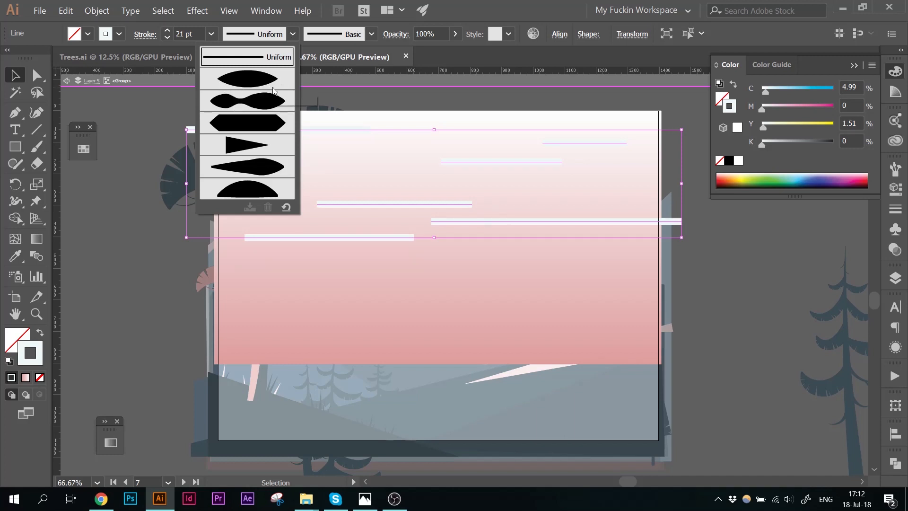
{"action": "left_click", "coordinate": [258, 83]}
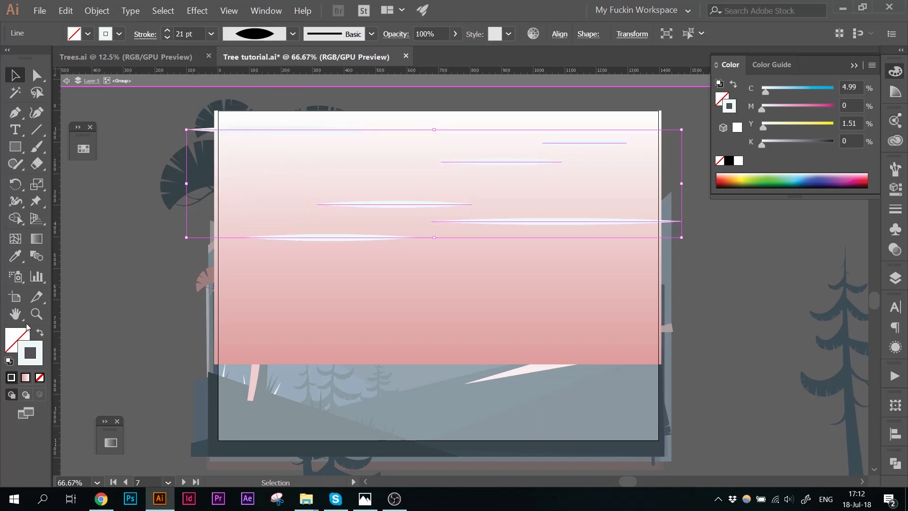
{"action": "left_click", "coordinate": [143, 212]}
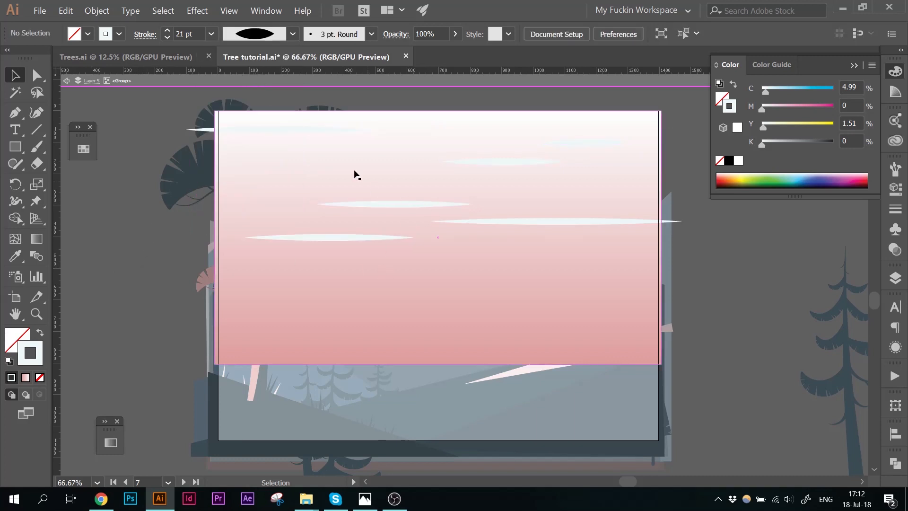
Step: Recolor the two topmost cloud lines with the light pink swatch
{"action": "left_click", "coordinate": [316, 129]}
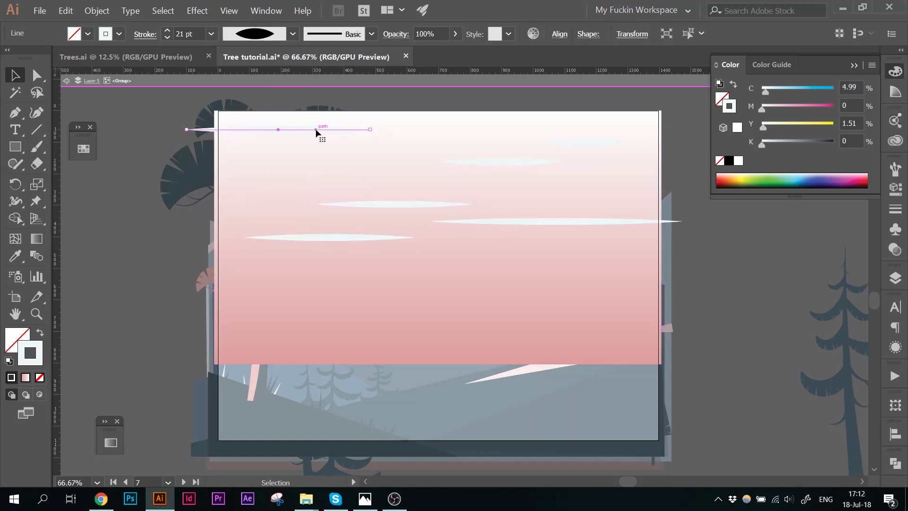
{"action": "left_click", "coordinate": [570, 143], "text": "shift"}
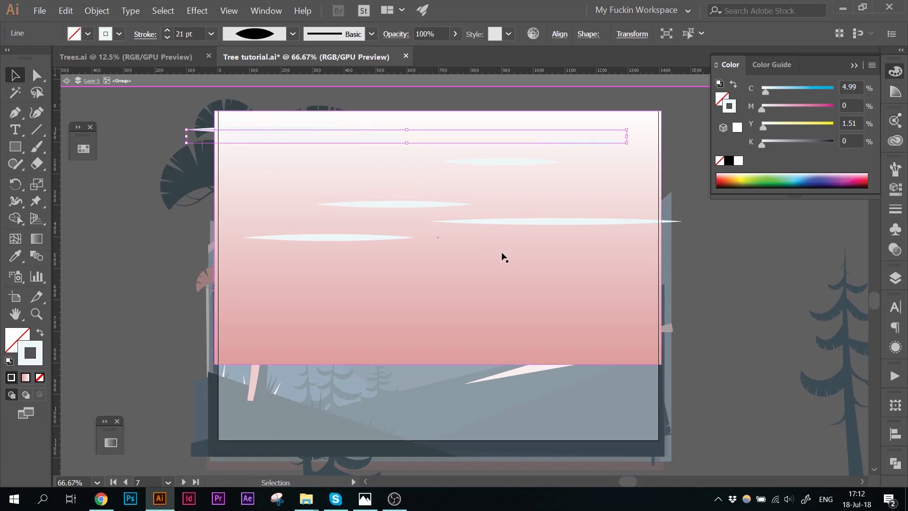
{"action": "left_click", "coordinate": [84, 151]}
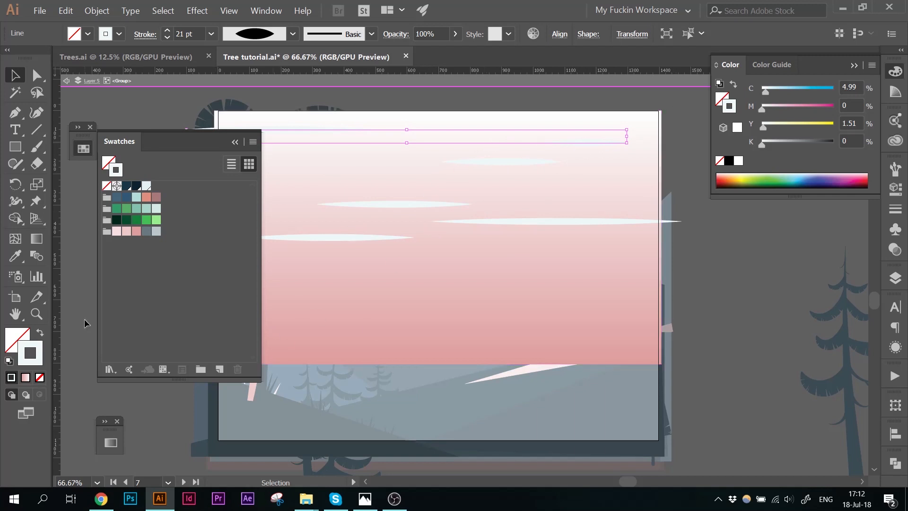
{"action": "left_click", "coordinate": [117, 232]}
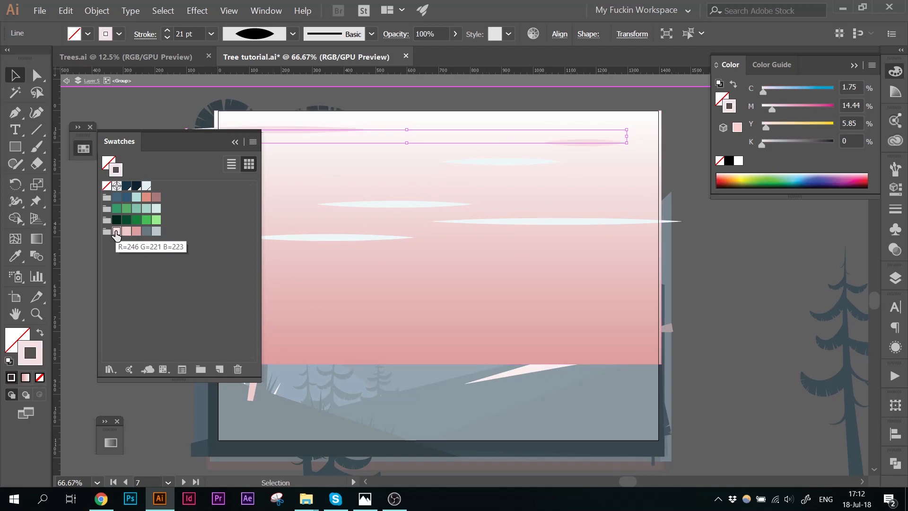
{"action": "left_click", "coordinate": [70, 277]}
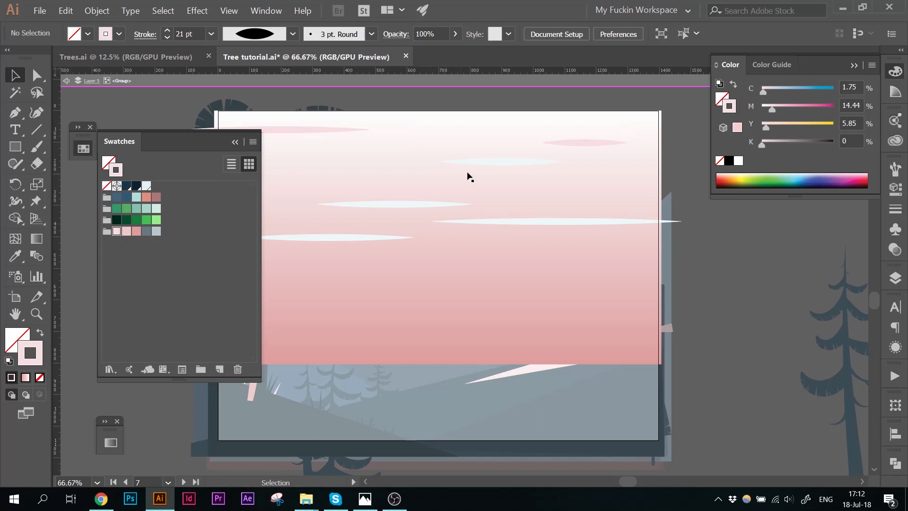
Step: Recolor the cloud line near the upper middle of the sky with a pink swatch
{"action": "left_click", "coordinate": [501, 162]}
{"action": "left_click", "coordinate": [137, 230]}
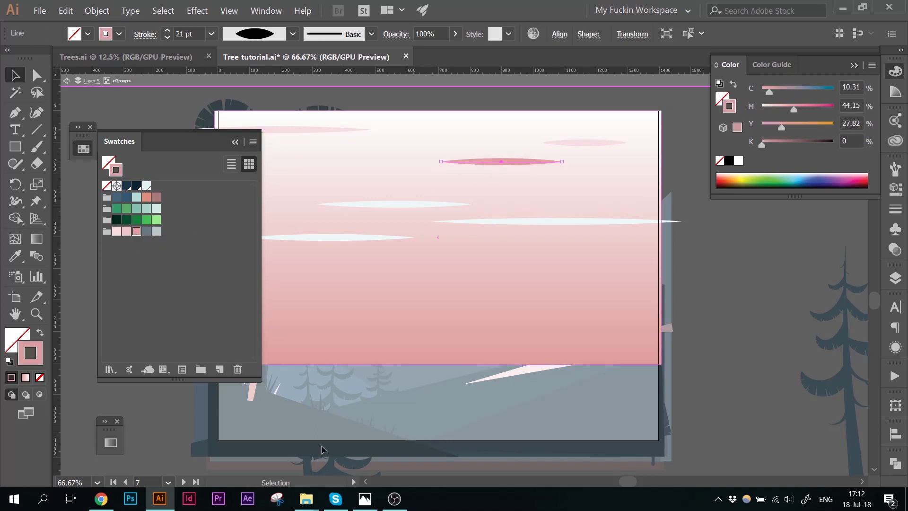
{"action": "left_click", "coordinate": [126, 231]}
Step: Draw a short pink cloud line in the left part of the sky and give it the tapered width profile
{"action": "left_click", "coordinate": [707, 245]}
{"action": "left_click_drag", "start_coordinate": [708, 246], "coordinate": [791, 267]}
{"action": "left_click_drag", "start_coordinate": [308, 239], "coordinate": [369, 239]}
{"action": "left_click", "coordinate": [293, 34]}
{"action": "left_click", "coordinate": [253, 74]}
{"action": "key", "text": "v"}
{"action": "left_click", "coordinate": [227, 105]}
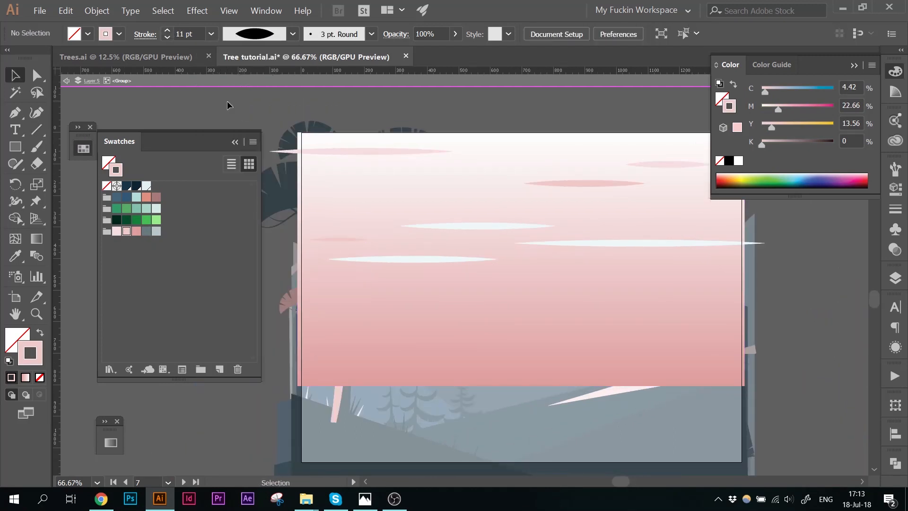
Step: Adjust the stroke weights of several cloud lines so their thicknesses vary across the sky
{"action": "left_click", "coordinate": [402, 259]}
{"action": "left_click", "coordinate": [166, 30]}
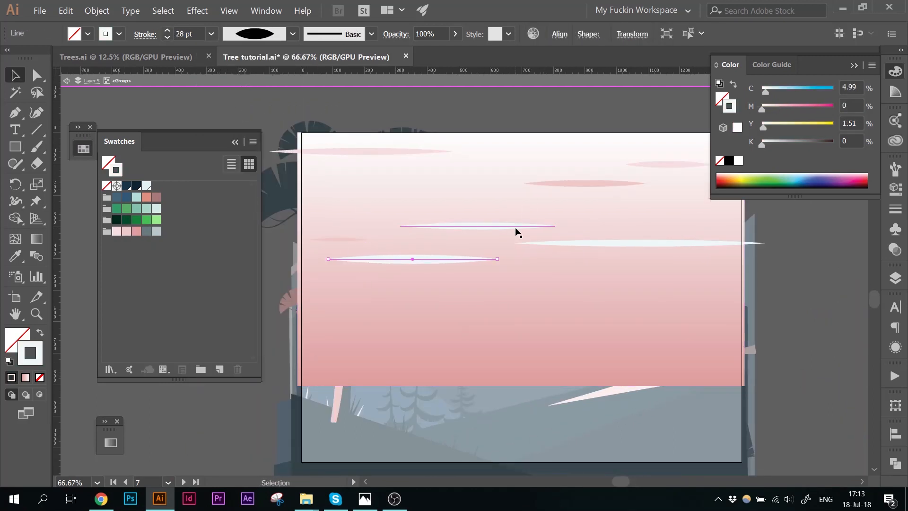
{"action": "left_click", "coordinate": [584, 183]}
{"action": "left_click", "coordinate": [166, 31]}
{"action": "left_click", "coordinate": [501, 226]}
{"action": "left_click", "coordinate": [662, 164], "text": "shift"}
{"action": "left_click", "coordinate": [167, 37]}
{"action": "left_click", "coordinate": [204, 103]}
{"action": "left_click", "coordinate": [559, 171]}
{"action": "left_click", "coordinate": [167, 38]}
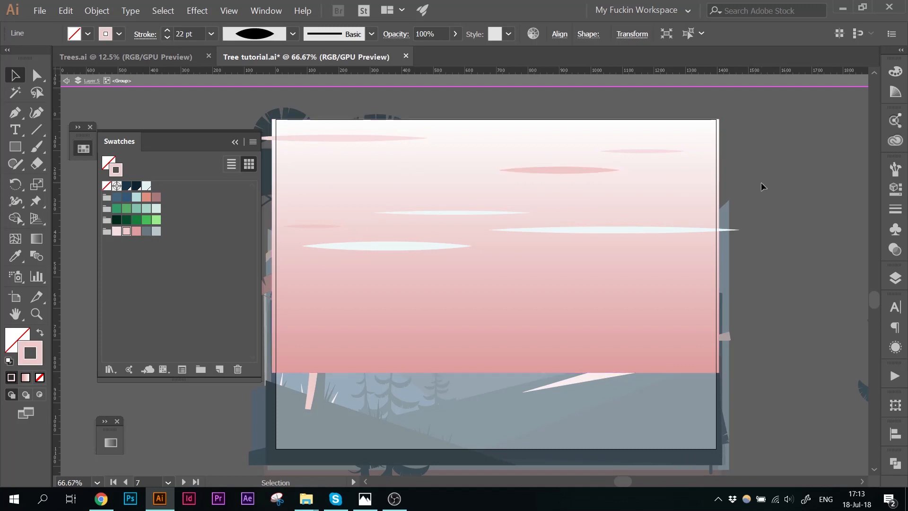
Step: Draw a pink cloud line about 16 pt extending past the sky's right edge and give it the tapered width profile
{"action": "key", "text": "backslash"}
{"action": "left_click_drag", "start_coordinate": [772, 242], "coordinate": [613, 241]}
{"action": "left_click", "coordinate": [293, 34]}
{"action": "left_click", "coordinate": [252, 73]}
{"action": "left_click", "coordinate": [166, 31]}
{"action": "left_click", "coordinate": [136, 232]}
{"action": "left_click", "coordinate": [167, 38]}
{"action": "left_click", "coordinate": [167, 38]}
{"action": "left_click", "coordinate": [167, 37]}
{"action": "left_click", "coordinate": [167, 37]}
{"action": "double_click", "coordinate": [204, 104]}
{"action": "left_click", "coordinate": [235, 142]}
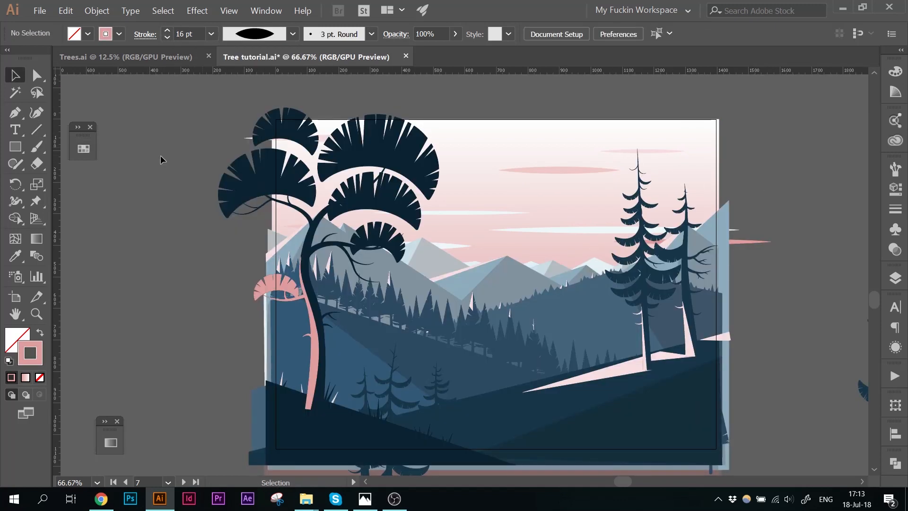
Step: Draw a long white tapered cloud line about 40 pt near the top right of the sky
{"action": "double_click", "coordinate": [501, 154]}
{"action": "key", "text": "backslash"}
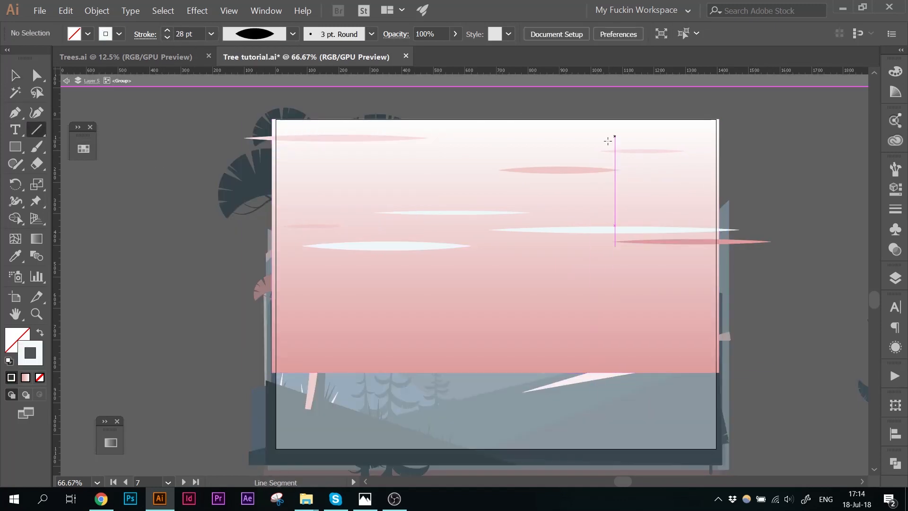
{"action": "left_click_drag", "start_coordinate": [528, 136], "coordinate": [798, 135]}
{"action": "left_click", "coordinate": [293, 34]}
{"action": "left_click", "coordinate": [253, 73]}
{"action": "left_click", "coordinate": [763, 114]}
{"action": "left_click", "coordinate": [740, 136]}
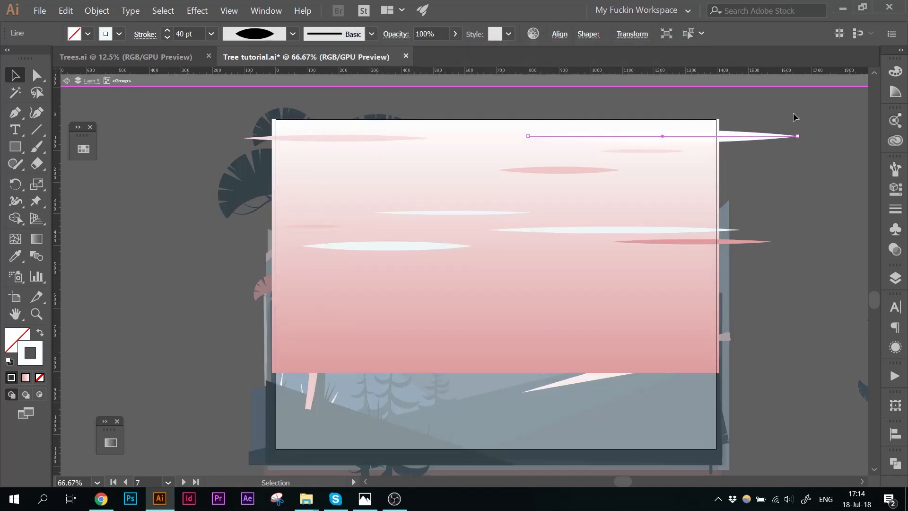
Step: Reposition and lengthen the cloud line at the top left of the sky so it extends further left
{"action": "double_click", "coordinate": [795, 118]}
{"action": "left_click_drag", "start_coordinate": [643, 151], "coordinate": [729, 198]}
{"action": "double_click", "coordinate": [652, 137]}
{"action": "double_click", "coordinate": [754, 143]}
{"action": "double_click", "coordinate": [473, 143]}
{"action": "left_click_drag", "start_coordinate": [336, 139], "coordinate": [413, 143]}
{"action": "left_click_drag", "start_coordinate": [320, 142], "coordinate": [207, 143]}
{"action": "double_click", "coordinate": [181, 208]}
{"action": "left_click_drag", "start_coordinate": [426, 189], "coordinate": [389, 155]}
Step: Set the blend mode of the pale blue haze shape over the mountains to Soft Light
{"action": "left_click", "coordinate": [556, 226]}
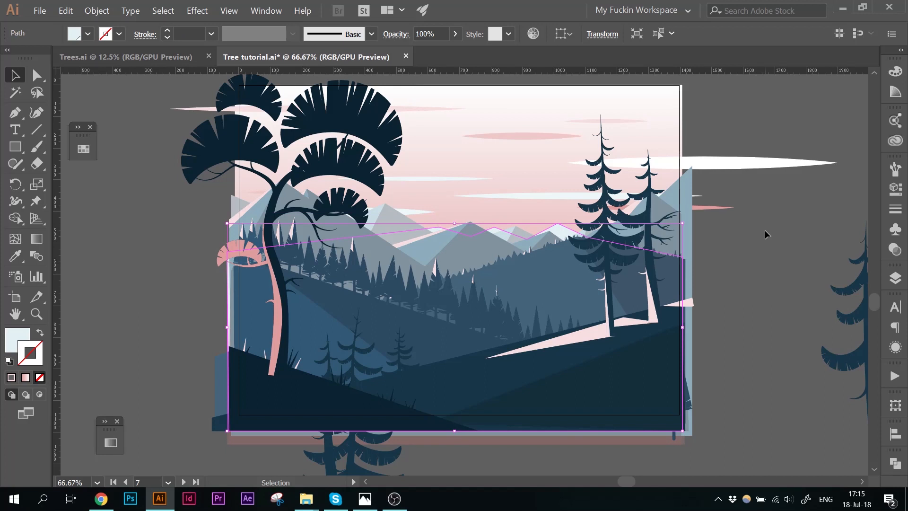
{"action": "left_click", "coordinate": [393, 37]}
{"action": "left_click", "coordinate": [310, 58]}
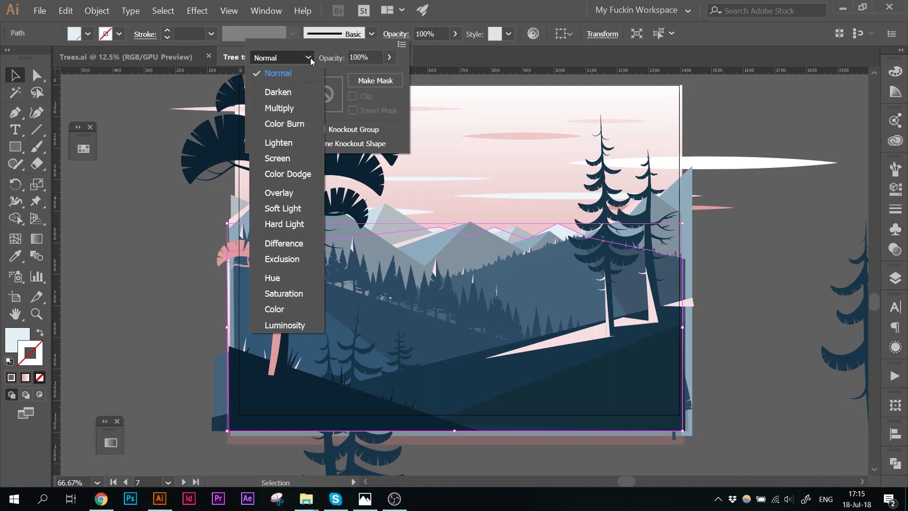
{"action": "left_click", "coordinate": [308, 196]}
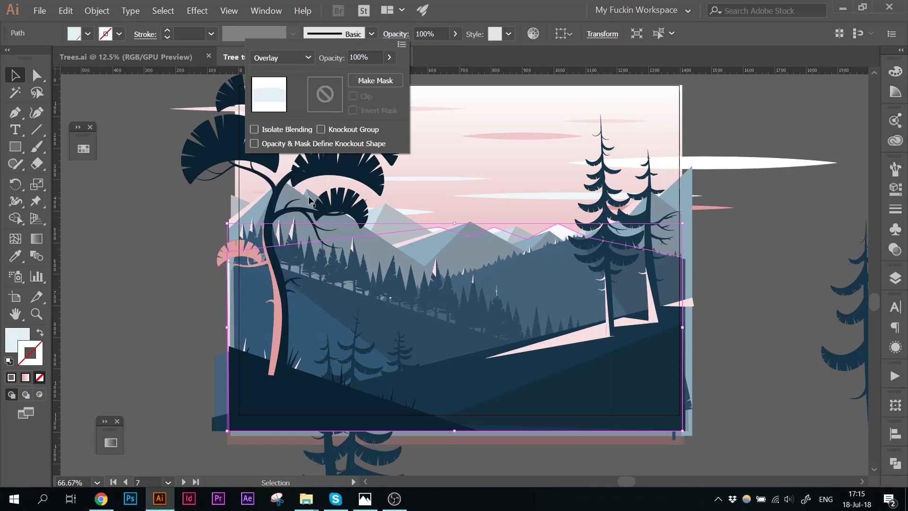
{"action": "left_click", "coordinate": [312, 58]}
{"action": "left_click", "coordinate": [283, 207]}
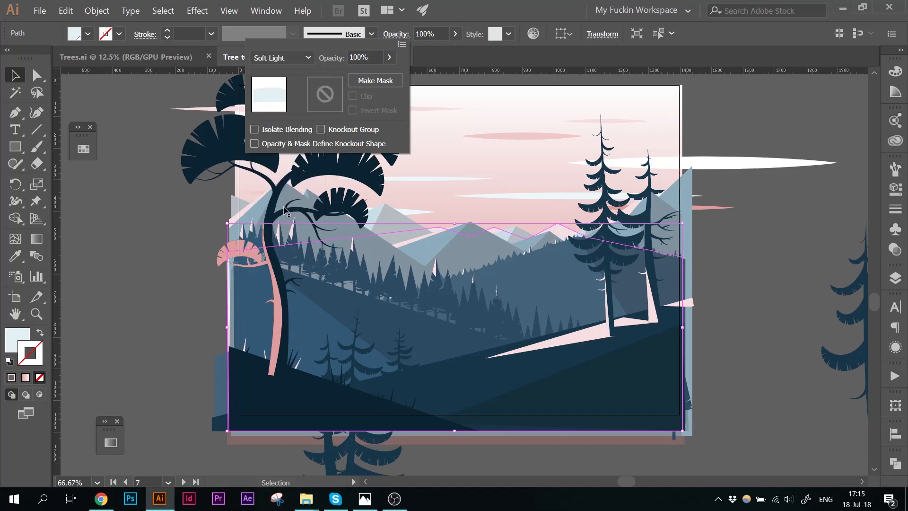
{"action": "left_click", "coordinate": [765, 226]}
{"action": "left_click", "coordinate": [765, 227]}
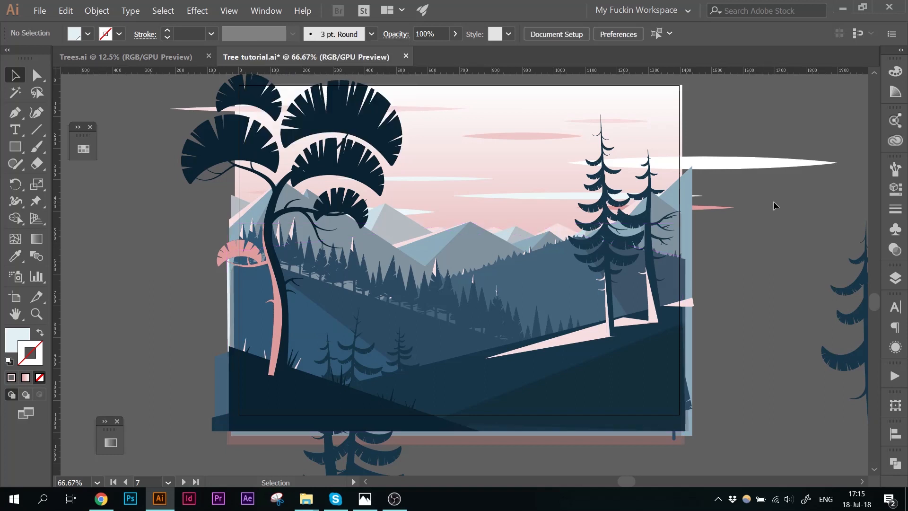
Step: Select all the cloud lines in the sky group and set their blend mode to Soft Light
{"action": "double_click", "coordinate": [563, 198]}
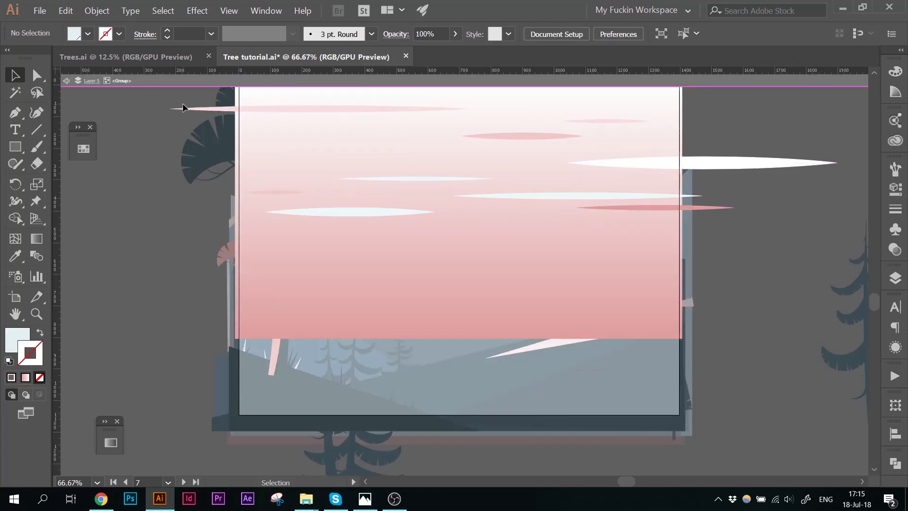
{"action": "left_click_drag", "start_coordinate": [186, 99], "coordinate": [761, 229]}
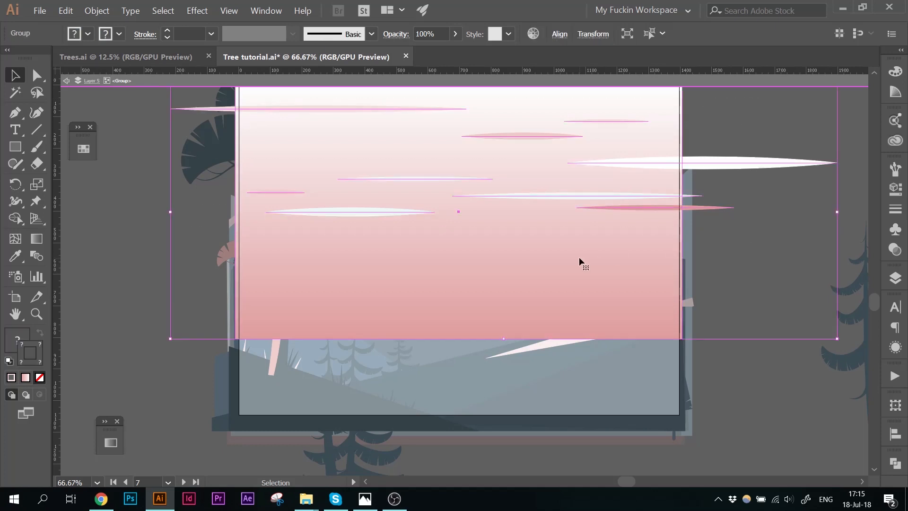
{"action": "left_click", "coordinate": [579, 256], "text": "shift"}
{"action": "left_click", "coordinate": [396, 34]}
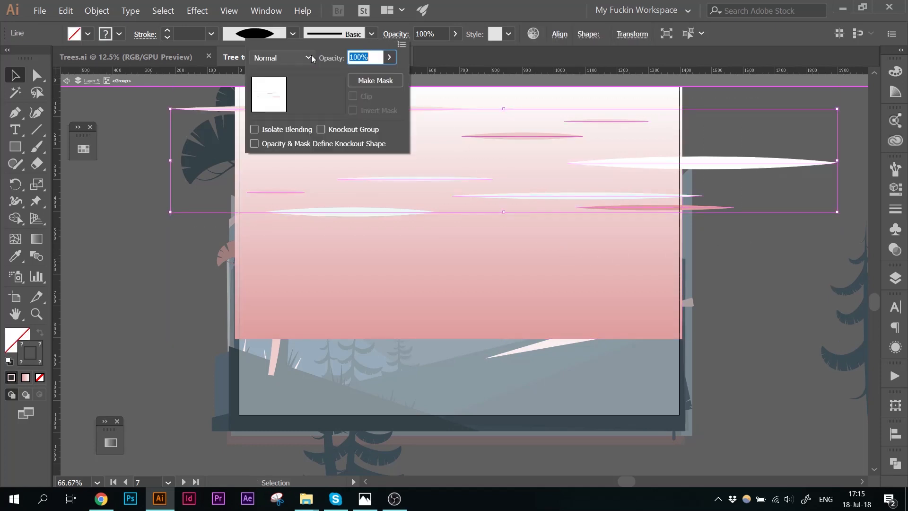
{"action": "left_click", "coordinate": [312, 57]}
{"action": "left_click", "coordinate": [287, 206]}
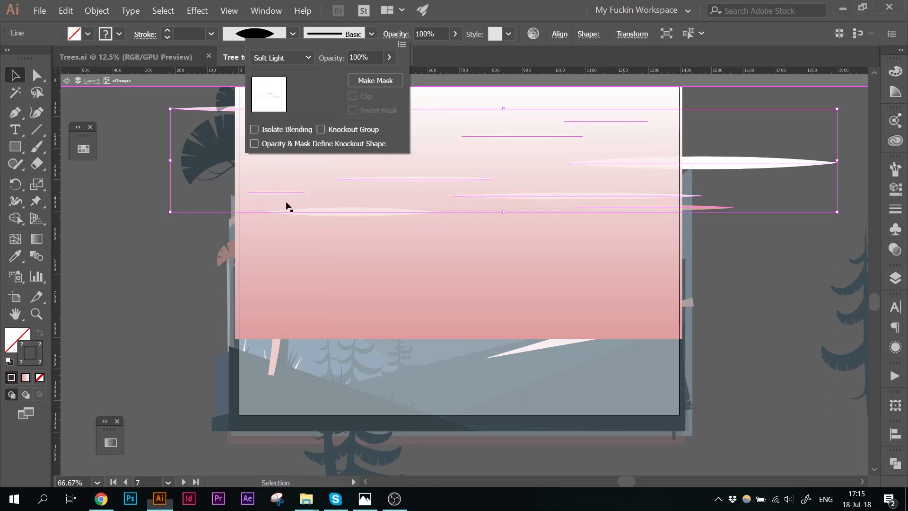
{"action": "double_click", "coordinate": [171, 280]}
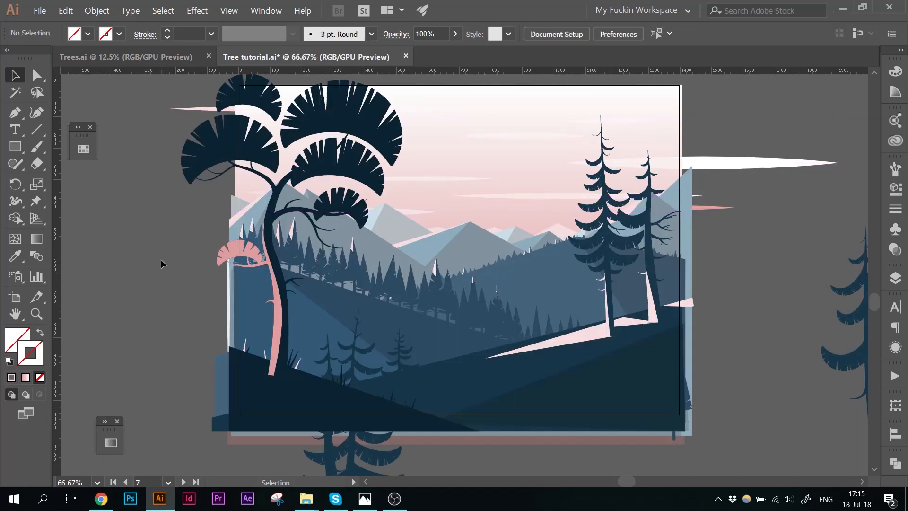
Step: Return the two topmost cloud lines to the Normal blend mode
{"action": "scroll", "coordinate": [160, 260], "scroll_direction": "up", "scroll_amount": 1}
{"action": "double_click", "coordinate": [492, 193]}
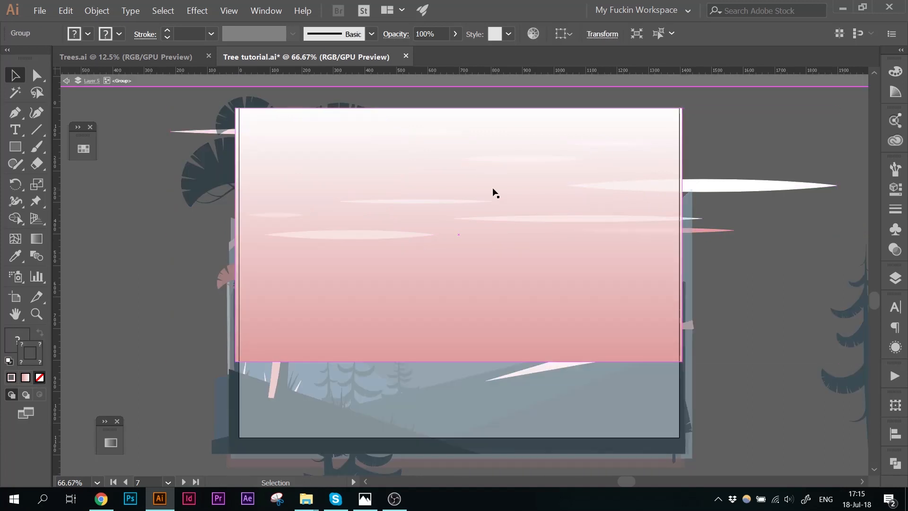
{"action": "scroll", "coordinate": [494, 192], "scroll_direction": "up", "scroll_amount": 2}
{"action": "left_click_drag", "start_coordinate": [199, 124], "coordinate": [682, 204]}
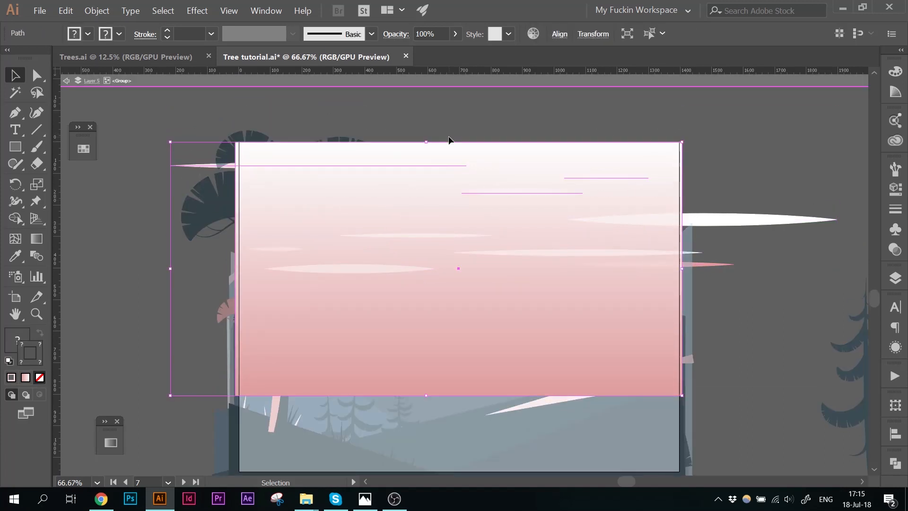
{"action": "left_click", "coordinate": [404, 194], "text": "shift"}
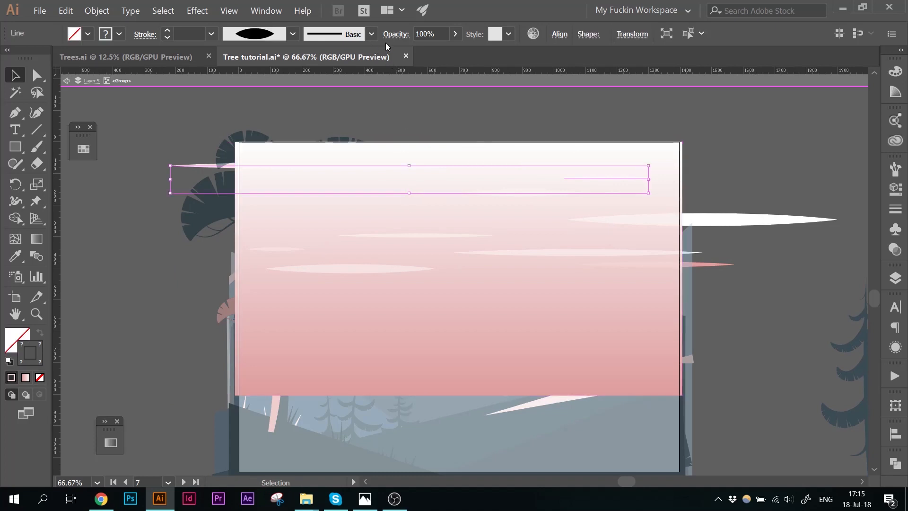
{"action": "left_click", "coordinate": [399, 35]}
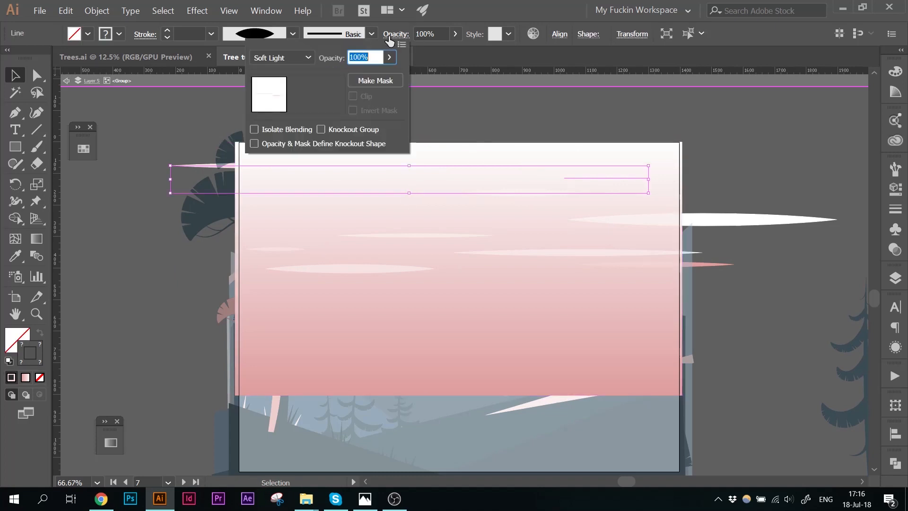
{"action": "left_click", "coordinate": [298, 58]}
{"action": "left_click", "coordinate": [301, 73]}
{"action": "double_click", "coordinate": [746, 135]}
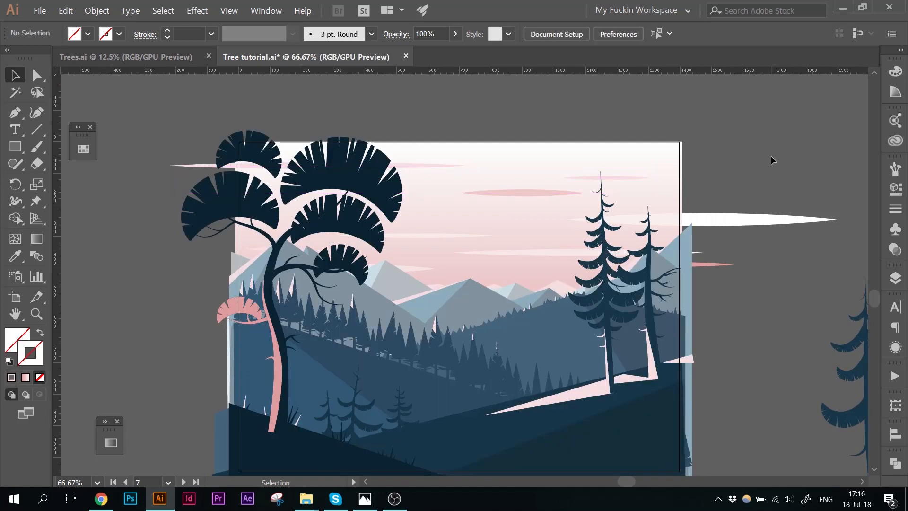
Step: Zoom in on the foreground tree trunk and draw two short lines at its base
{"action": "scroll", "coordinate": [771, 159], "scroll_direction": "down", "scroll_amount": 2}
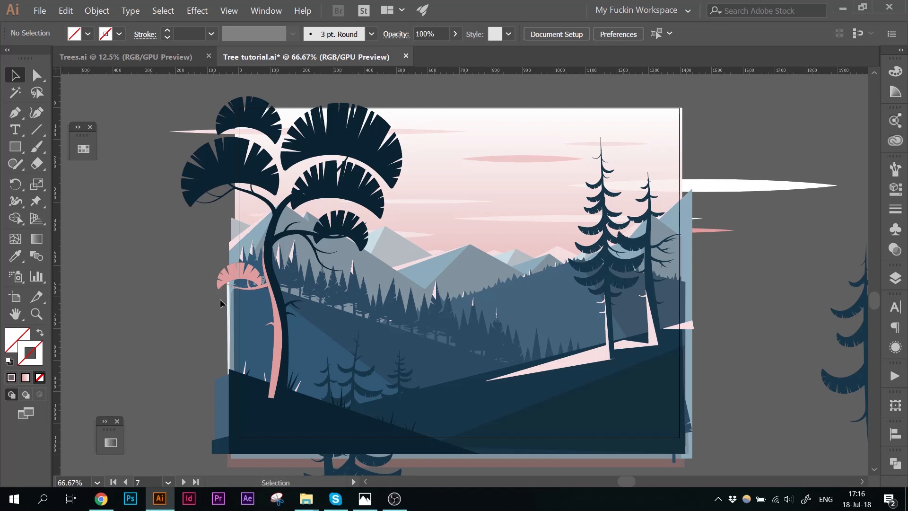
{"action": "key", "text": "space"}
{"action": "left_click_drag", "start_coordinate": [558, 282], "coordinate": [383, 249]}
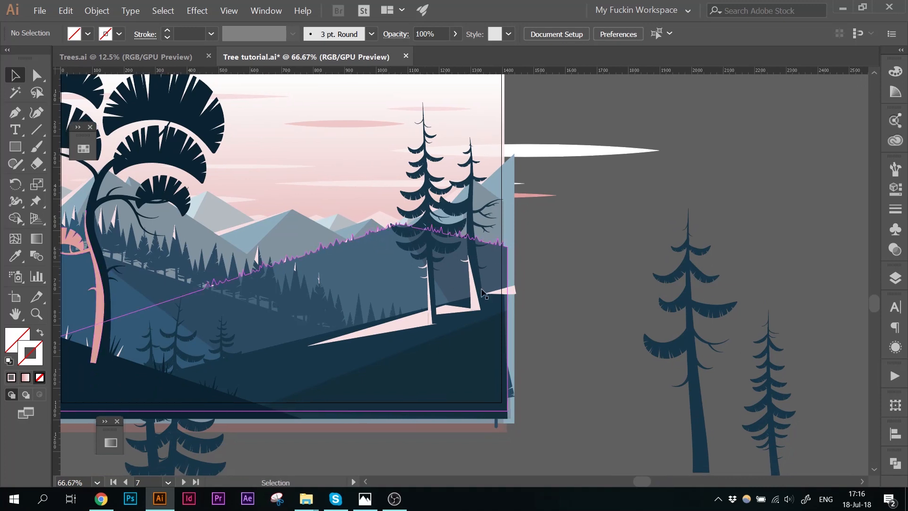
{"action": "key", "text": "ctrl+plus"}
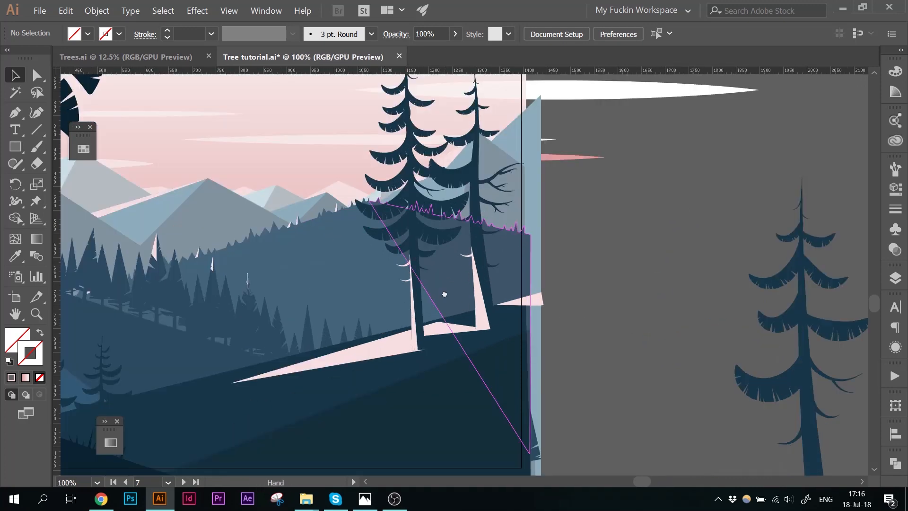
{"action": "left_click_drag", "start_coordinate": [425, 300], "coordinate": [646, 308]}
{"action": "left_click_drag", "start_coordinate": [814, 198], "coordinate": [790, 234]}
{"action": "key", "text": "ctrl+minus"}
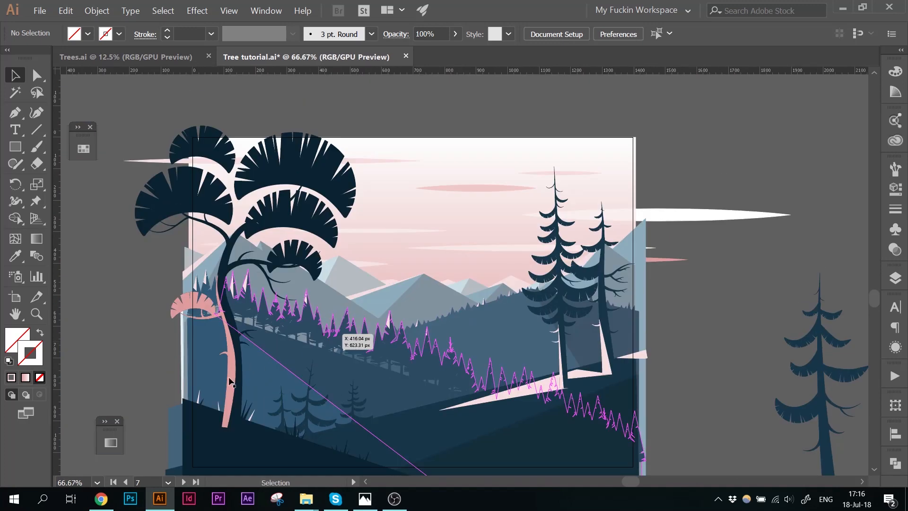
{"action": "double_click", "coordinate": [229, 379]}
{"action": "left_click_drag", "start_coordinate": [95, 402], "coordinate": [131, 283]}
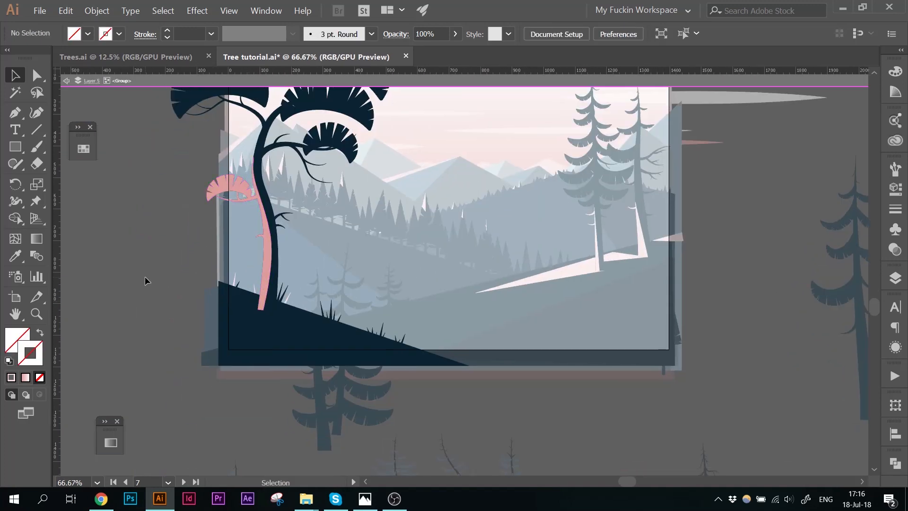
{"action": "left_click", "coordinate": [37, 129]}
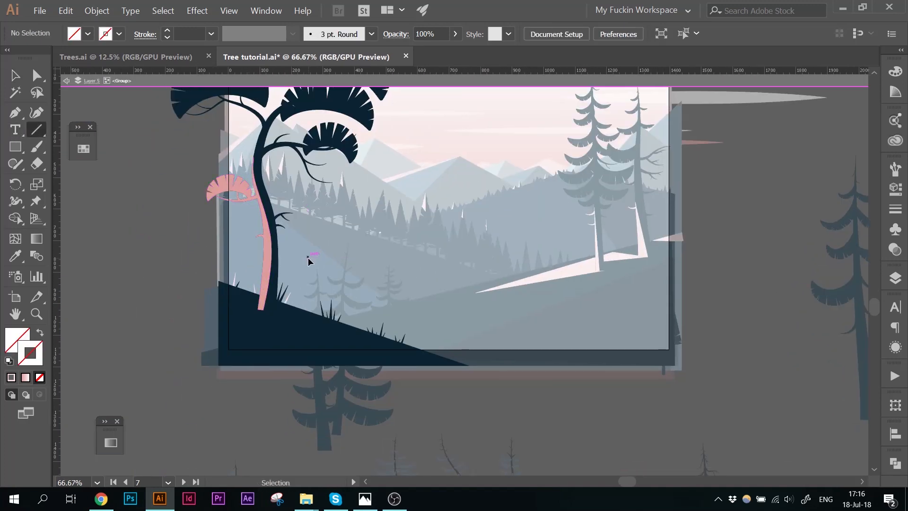
{"action": "key", "text": "ctrl+plus"}
{"action": "key", "text": "ctrl+plus"}
{"action": "left_click_drag", "start_coordinate": [267, 308], "coordinate": [490, 295]}
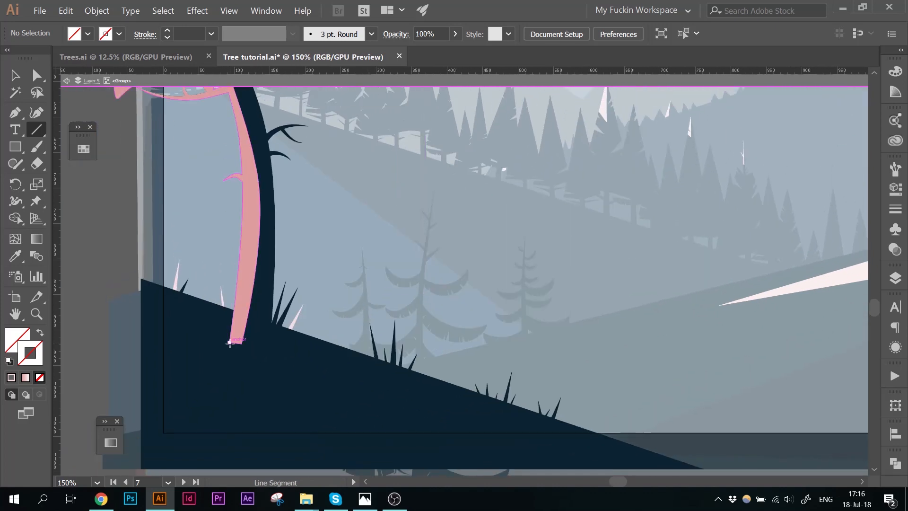
{"action": "mouse_move", "coordinate": [229, 343]}
{"action": "left_mouse_down"}
{"action": "mouse_move", "coordinate": [246, 303]}
{"action": "mouse_move", "coordinate": [229, 268]}
{"action": "left_mouse_up"}
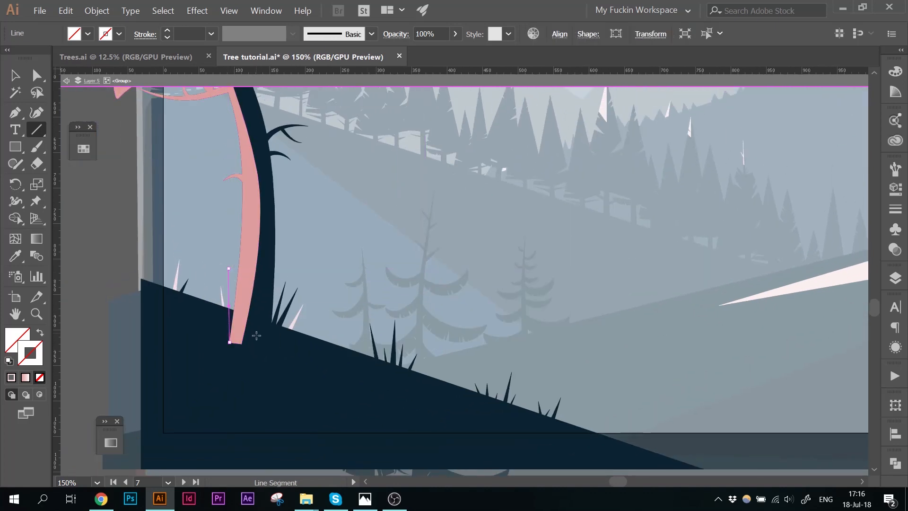
{"action": "left_click_drag", "start_coordinate": [248, 349], "coordinate": [267, 312]}
Step: Select both trunk-base lines and color them with the pink swatch
{"action": "key", "text": "ctrl"}
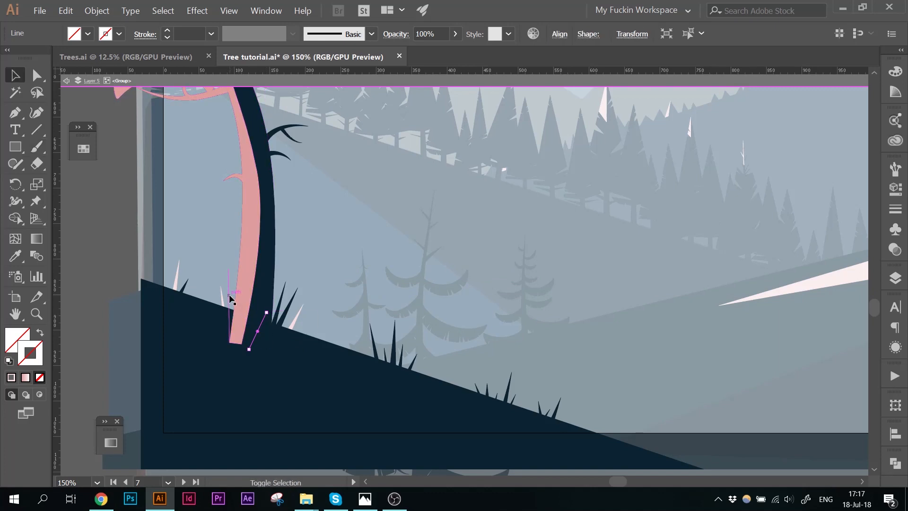
{"action": "left_click", "coordinate": [229, 296], "text": "shift"}
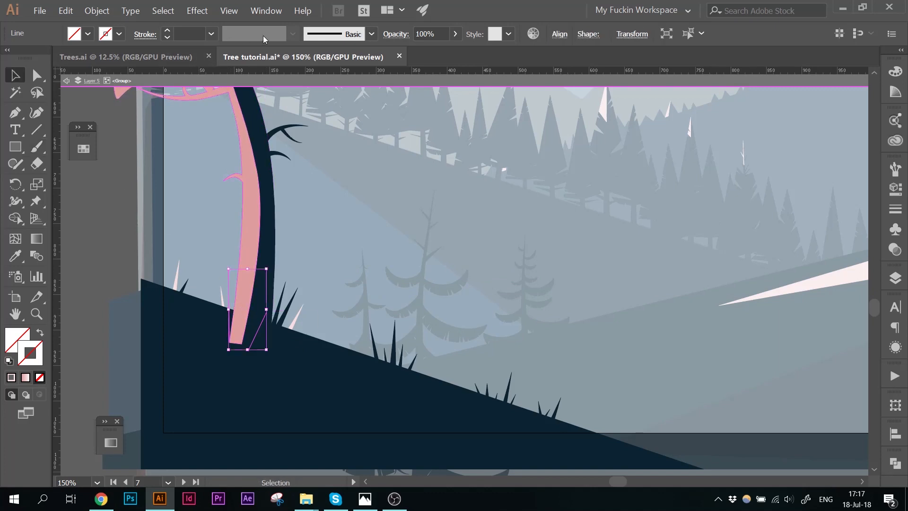
{"action": "left_click", "coordinate": [343, 33]}
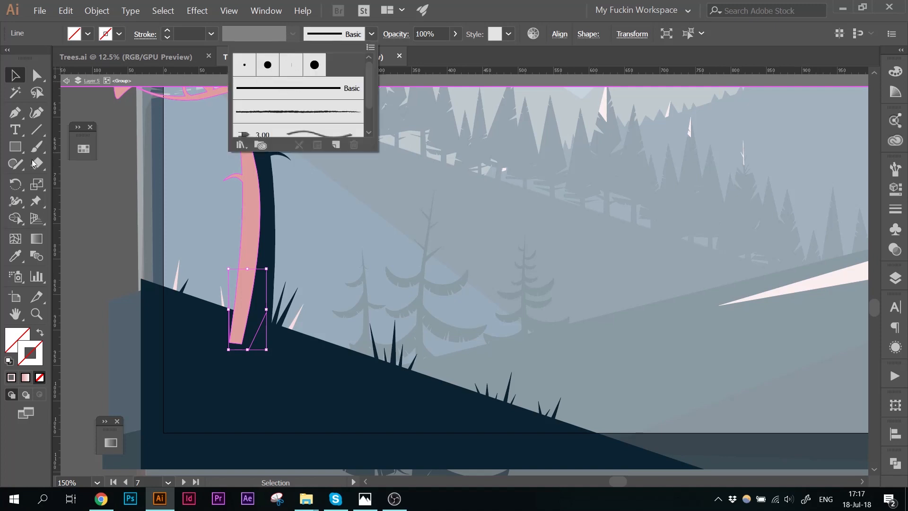
{"action": "left_click", "coordinate": [83, 149]}
{"action": "left_click", "coordinate": [83, 149]}
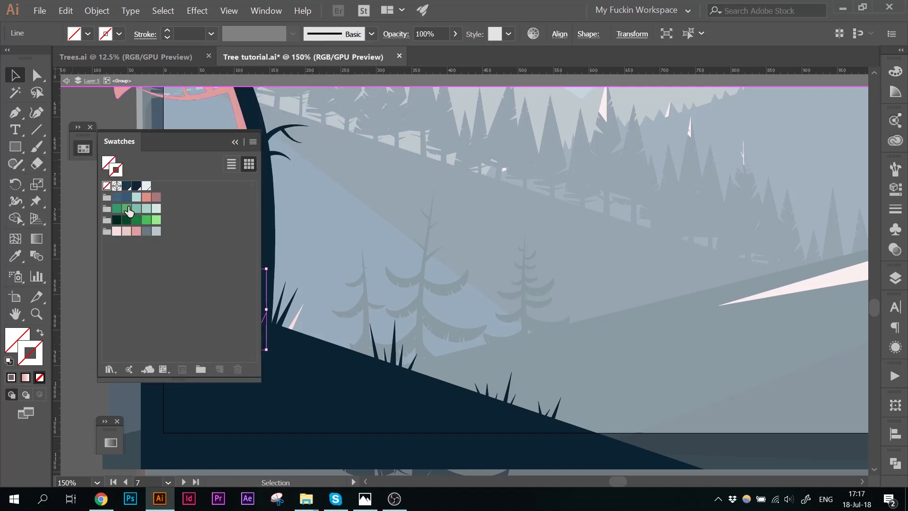
{"action": "left_click", "coordinate": [135, 231]}
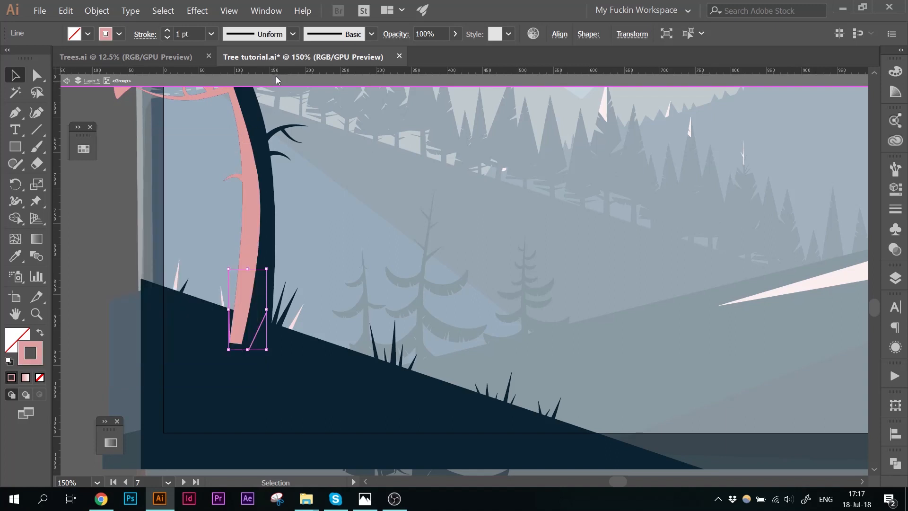
Step: Apply a tapered width profile to the trunk-base lines and set their stroke weight to 6 pt
{"action": "left_click", "coordinate": [292, 34]}
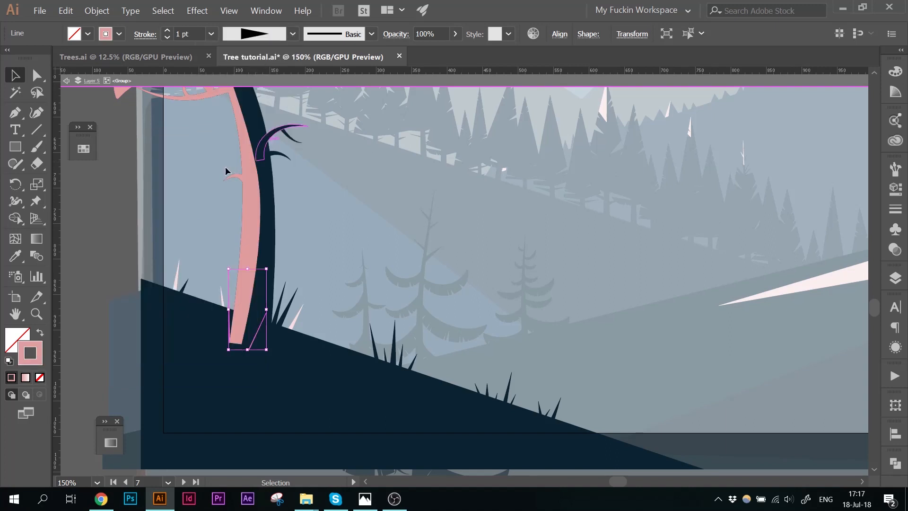
{"action": "double_click", "coordinate": [168, 31]}
{"action": "left_click", "coordinate": [168, 30]}
Step: Raise the trunk-base line's stroke weight to 8 pt and nudge it slightly into place
{"action": "left_click", "coordinate": [168, 30]}
{"action": "left_click", "coordinate": [168, 30]}
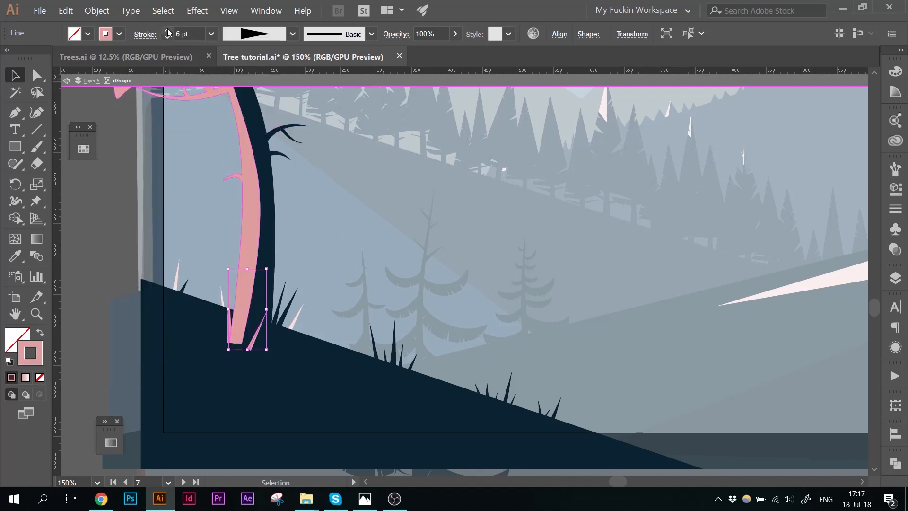
{"action": "left_click", "coordinate": [168, 30]}
{"action": "left_click", "coordinate": [168, 30]}
{"action": "left_click", "coordinate": [274, 337]}
{"action": "left_click_drag", "start_coordinate": [254, 338], "coordinate": [252, 332]}
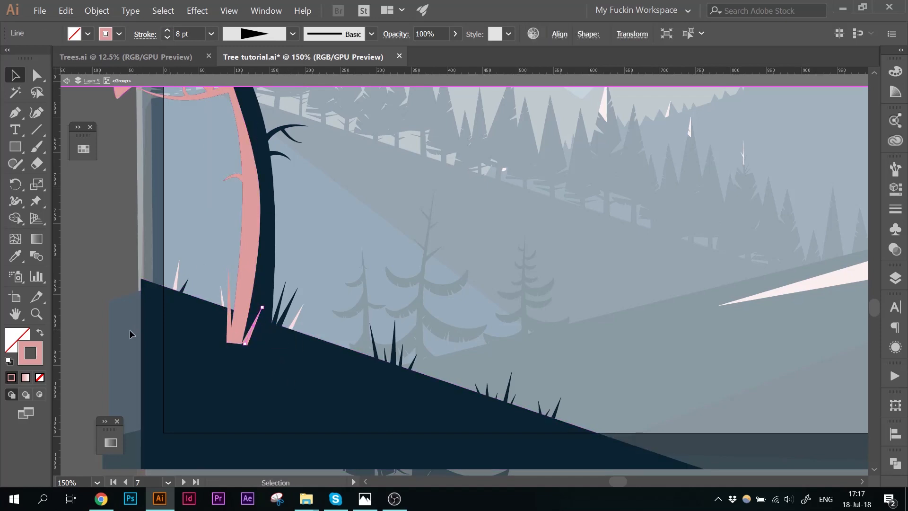
Step: Move the pink trunk-base line to the right edge of the trunk base
{"action": "double_click", "coordinate": [95, 220]}
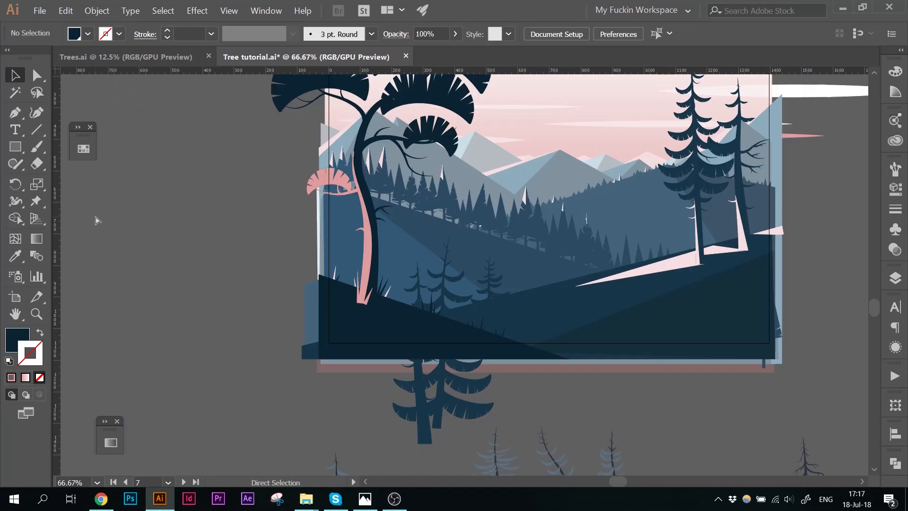
{"action": "scroll", "coordinate": [334, 388], "scroll_direction": "down", "scroll_amount": 1}
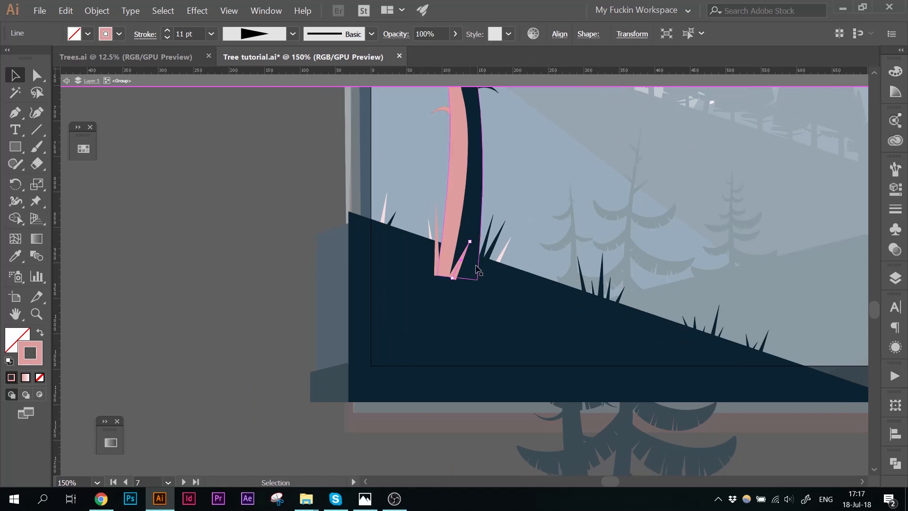
{"action": "left_click_drag", "start_coordinate": [459, 270], "coordinate": [481, 275]}
{"action": "key", "text": "ctrl"}
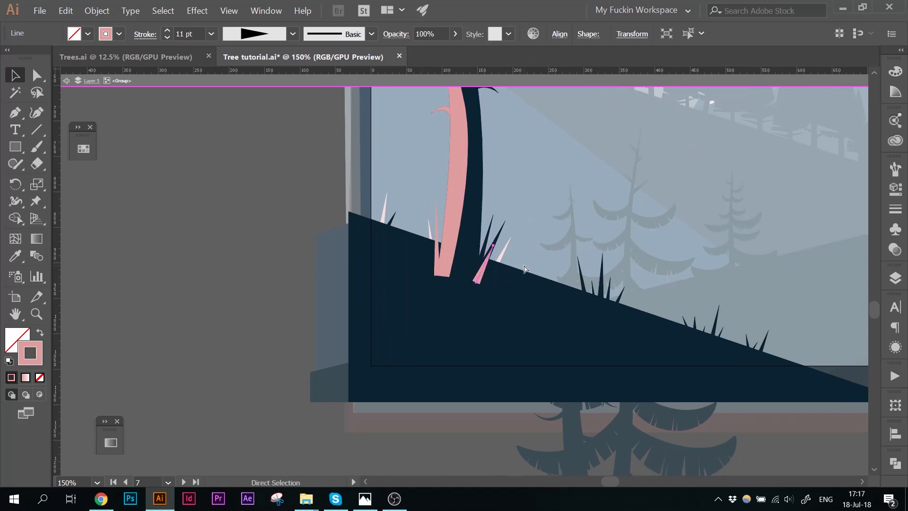
Step: Try sending the pink line backward, undo it, and bring the dark grass blade beside it forward instead
{"action": "key", "text": "ctrl+bracketleft"}
{"action": "key", "text": "ctrl+z"}
{"action": "left_click", "coordinate": [492, 229]}
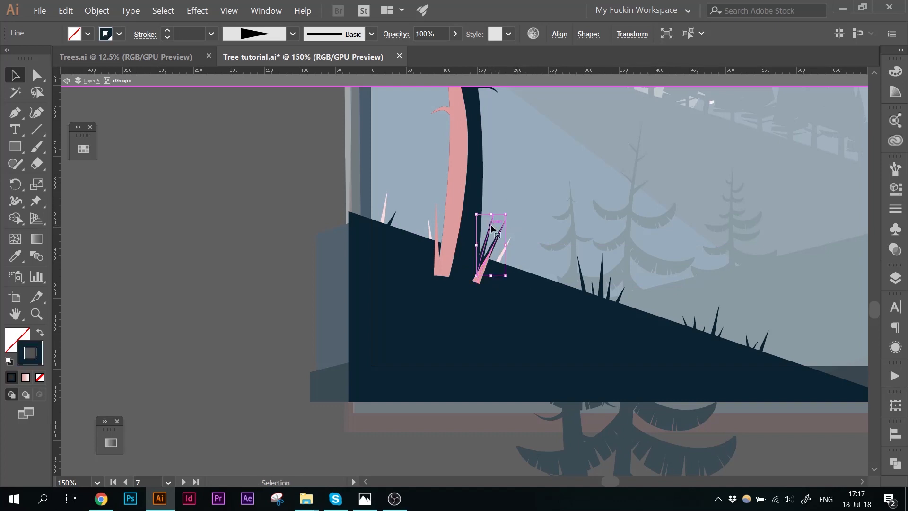
{"action": "key", "text": "ctrl+bracketright"}
{"action": "key", "text": "ctrl+shift+a"}
{"action": "left_click_drag", "start_coordinate": [483, 270], "coordinate": [488, 258]}
{"action": "left_click", "coordinate": [560, 202]}
{"action": "key", "text": "ctrl+minus"}
{"action": "key", "text": "ctrl+minus"}
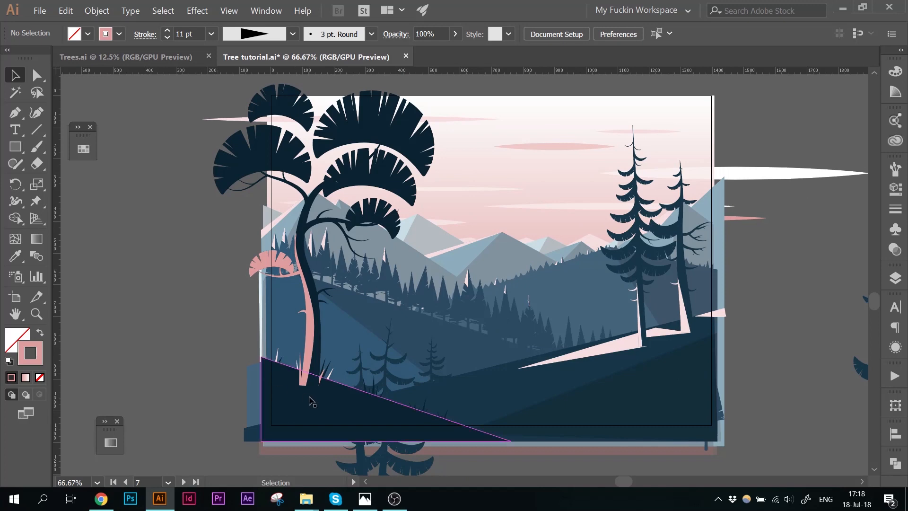
{"action": "double_click", "coordinate": [313, 399]}
{"action": "key", "text": "ctrl+shift+a"}
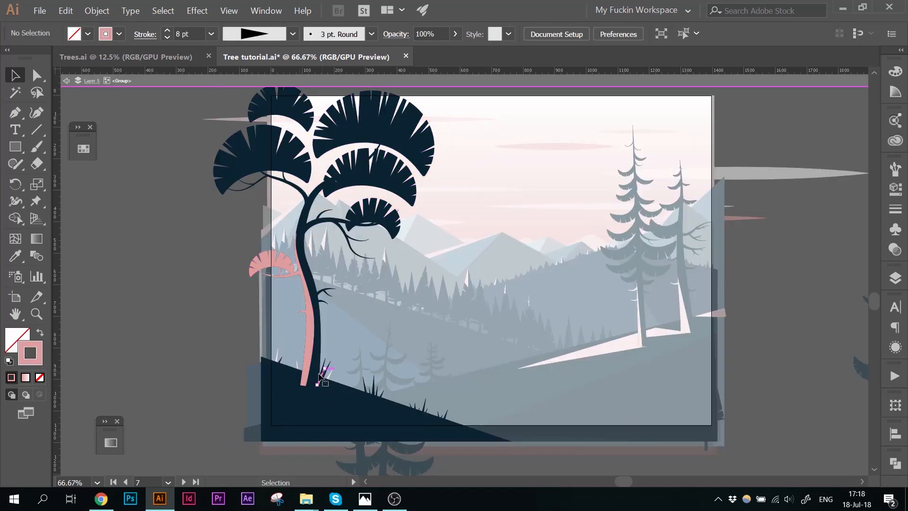
{"action": "double_click", "coordinate": [170, 361]}
{"action": "scroll", "coordinate": [172, 351], "scroll_direction": "up", "scroll_amount": 1}
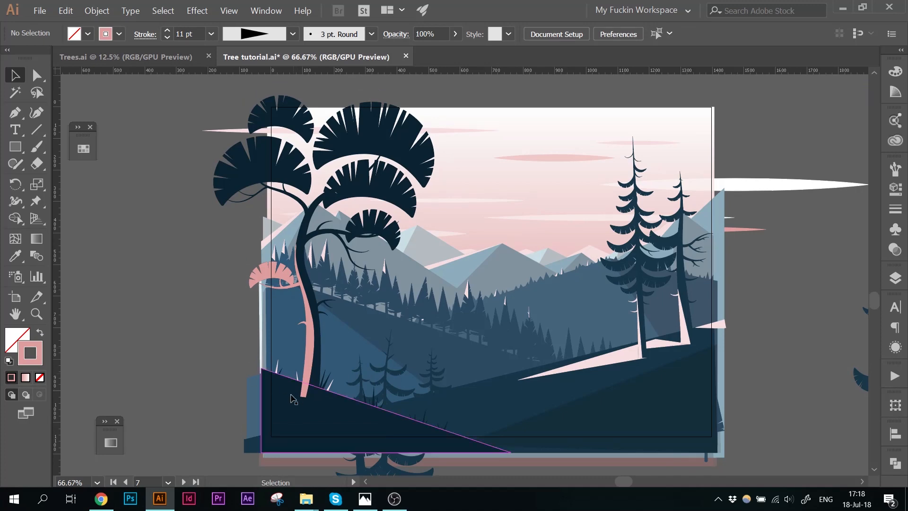
Step: Move the foreground tree group slightly and enlarge it a little from its upper-right corner
{"action": "double_click", "coordinate": [291, 400]}
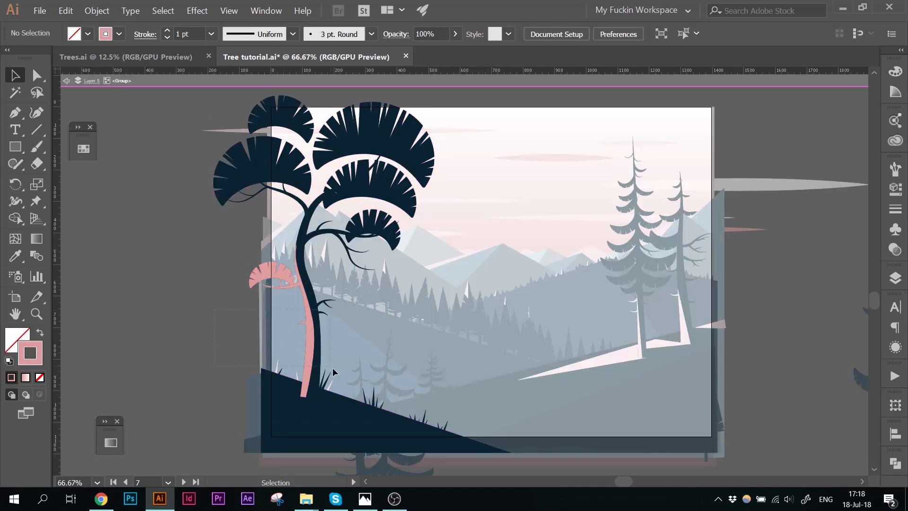
{"action": "left_click", "coordinate": [344, 398]}
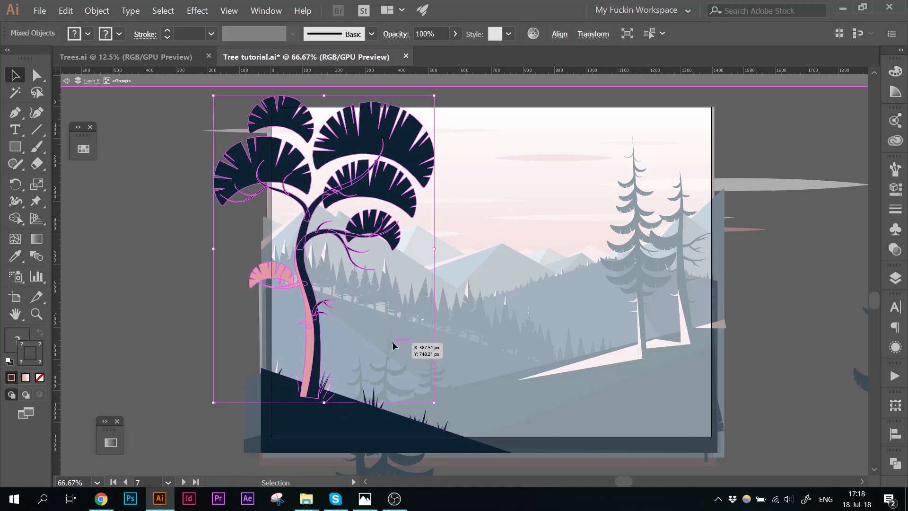
{"action": "left_click_drag", "start_coordinate": [315, 367], "coordinate": [323, 372]}
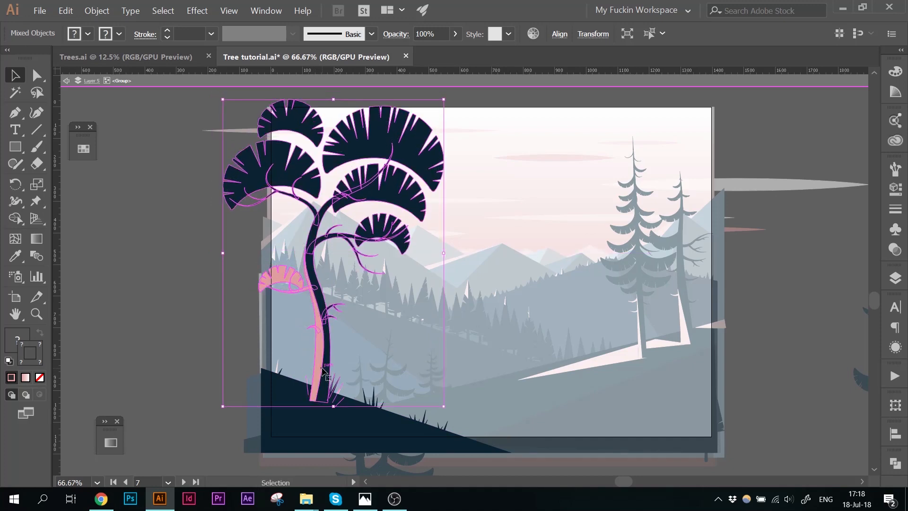
{"action": "scroll", "coordinate": [483, 284], "scroll_direction": "up", "scroll_amount": 1}
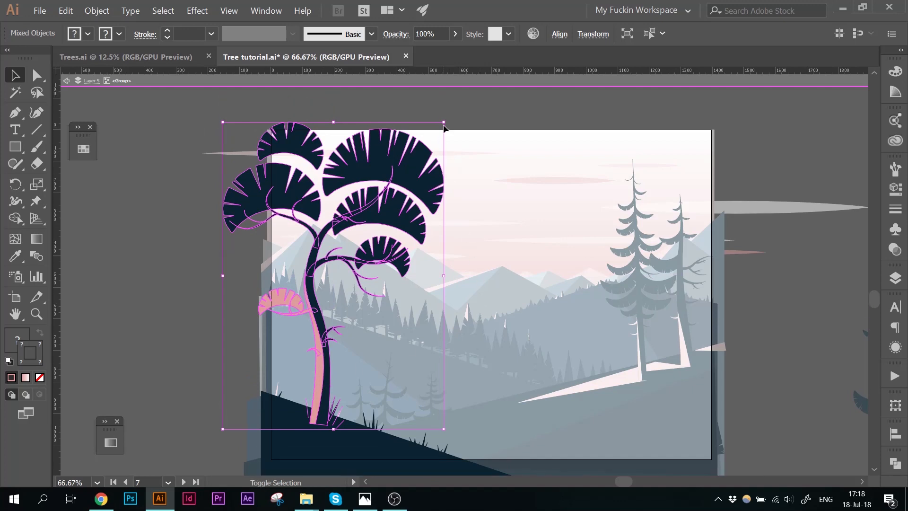
{"action": "left_click_drag", "start_coordinate": [445, 123], "coordinate": [454, 113]}
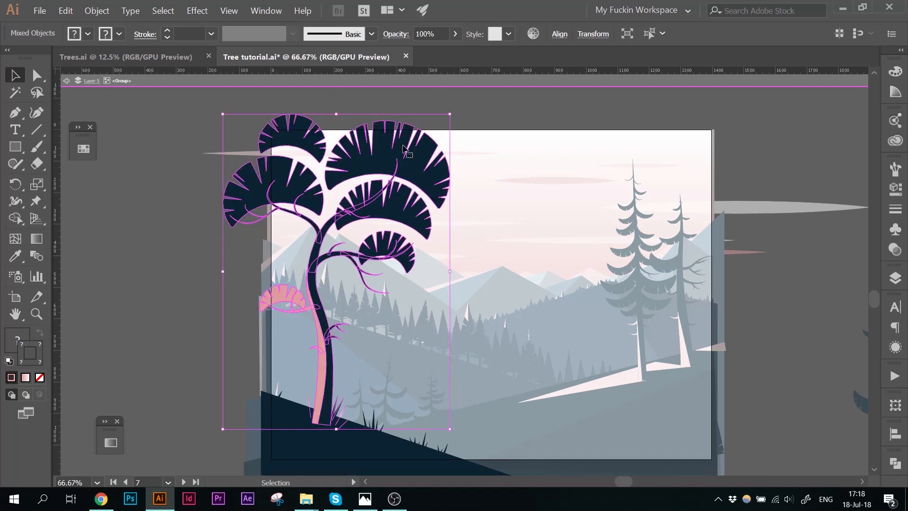
{"action": "left_click", "coordinate": [165, 233]}
Step: Leave the isolated group and save the document
{"action": "left_click_drag", "start_coordinate": [198, 235], "coordinate": [118, 196]}
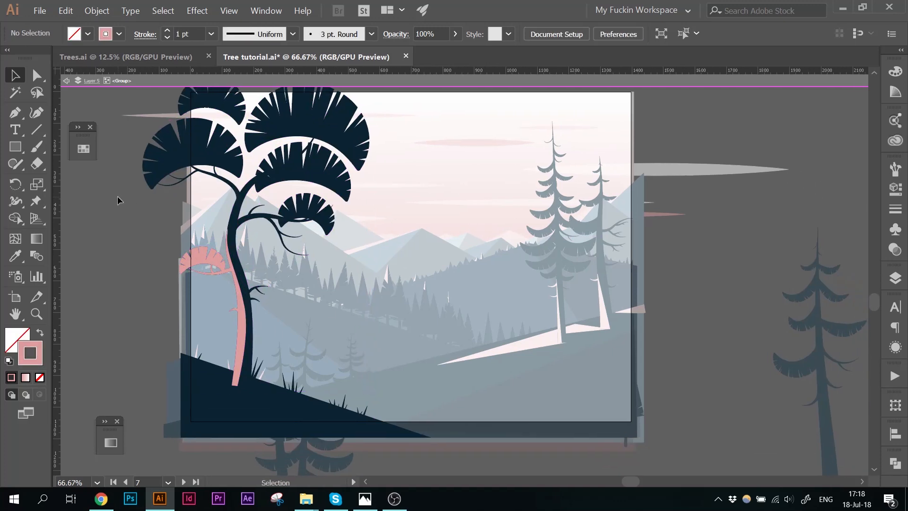
{"action": "double_click", "coordinate": [117, 196]}
{"action": "left_click_drag", "start_coordinate": [425, 195], "coordinate": [423, 213]}
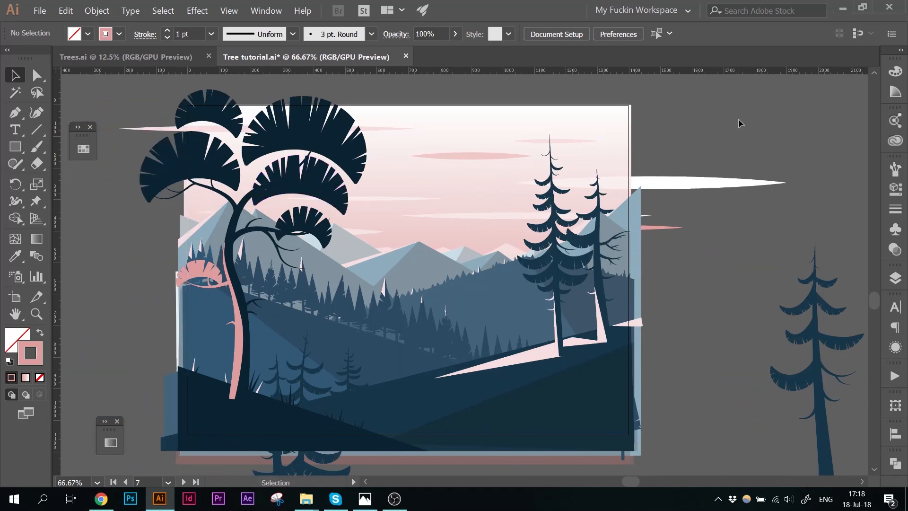
{"action": "left_click", "coordinate": [43, 10]}
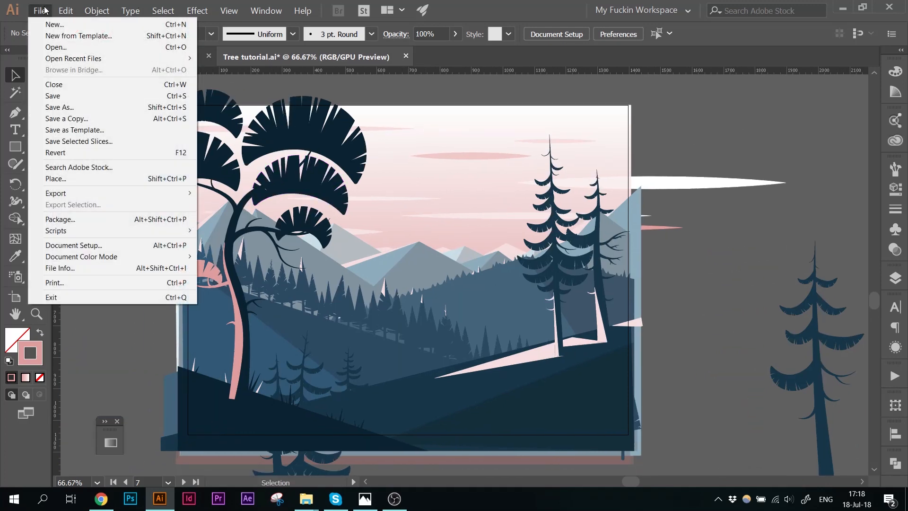
{"action": "left_click", "coordinate": [55, 97]}
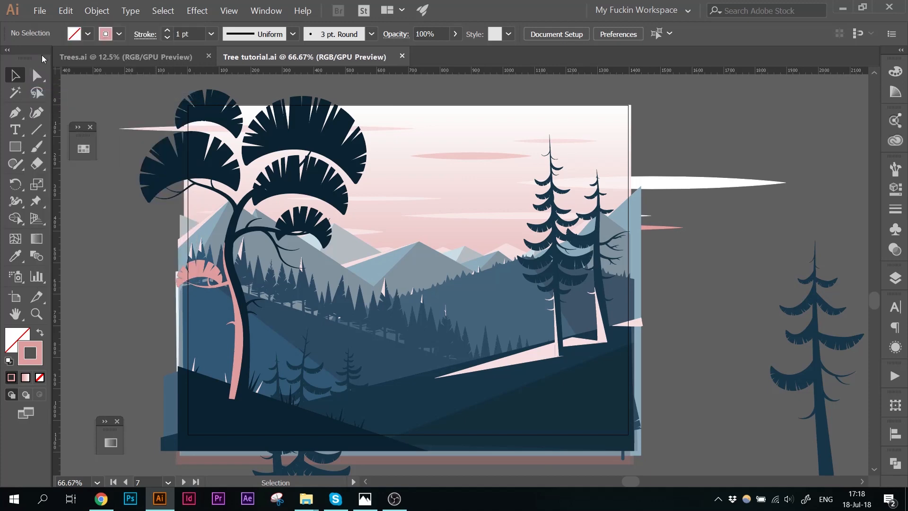
Step: Open Save for Web (Legacy), fit the preview on screen, then cancel the dialog
{"action": "left_click", "coordinate": [40, 10]}
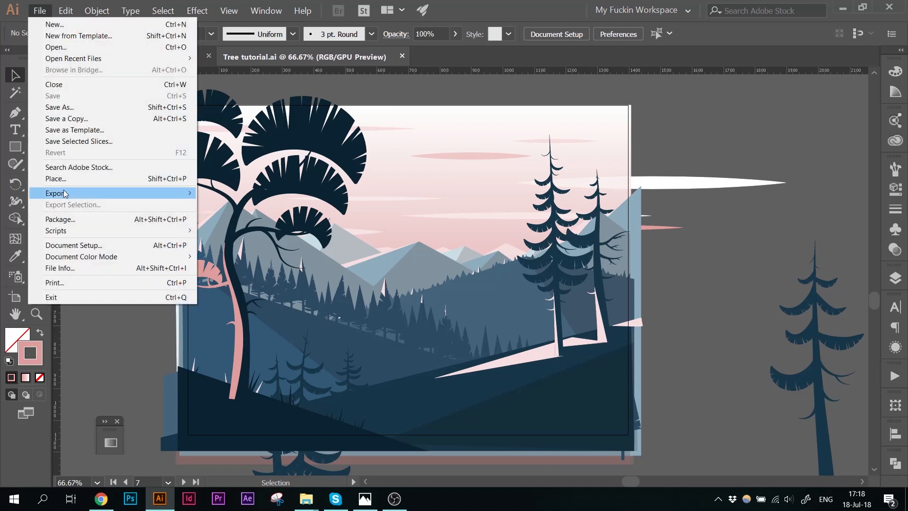
{"action": "mouse_move", "coordinate": [65, 194]}
{"action": "left_click", "coordinate": [250, 216]}
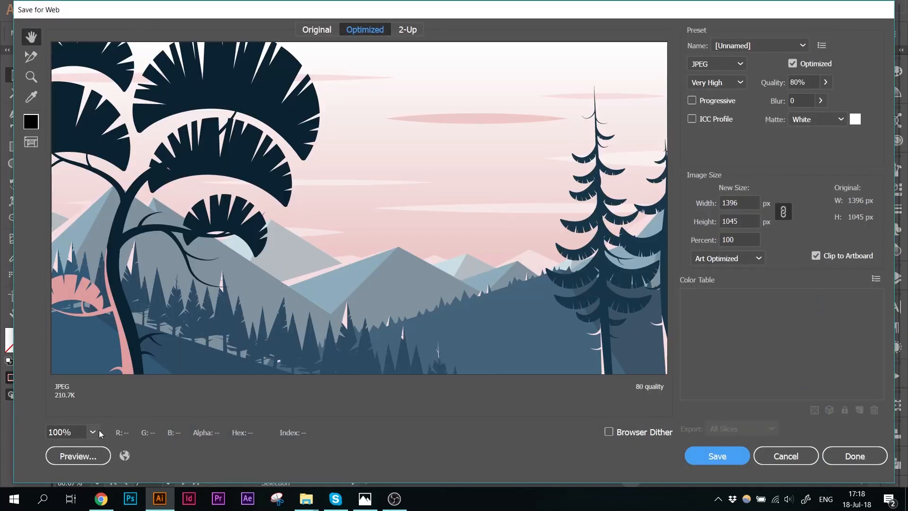
{"action": "left_click", "coordinate": [94, 431]}
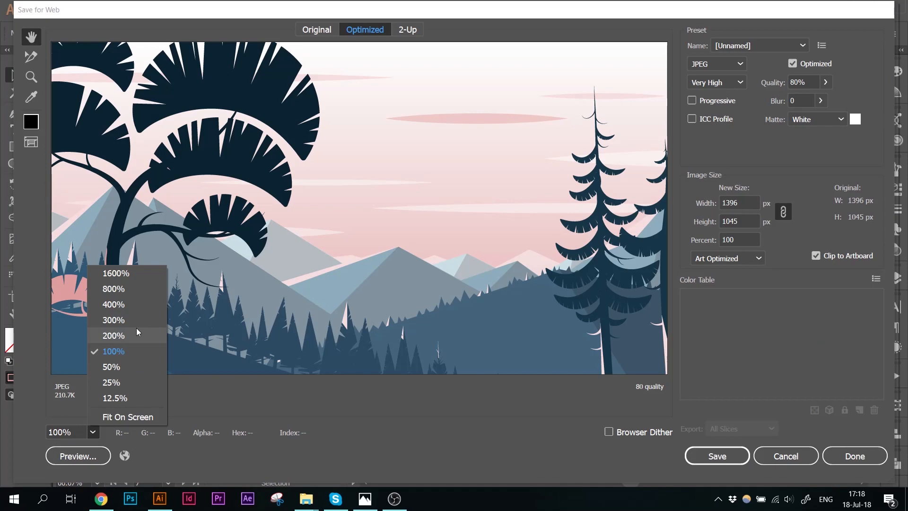
{"action": "left_click", "coordinate": [133, 413]}
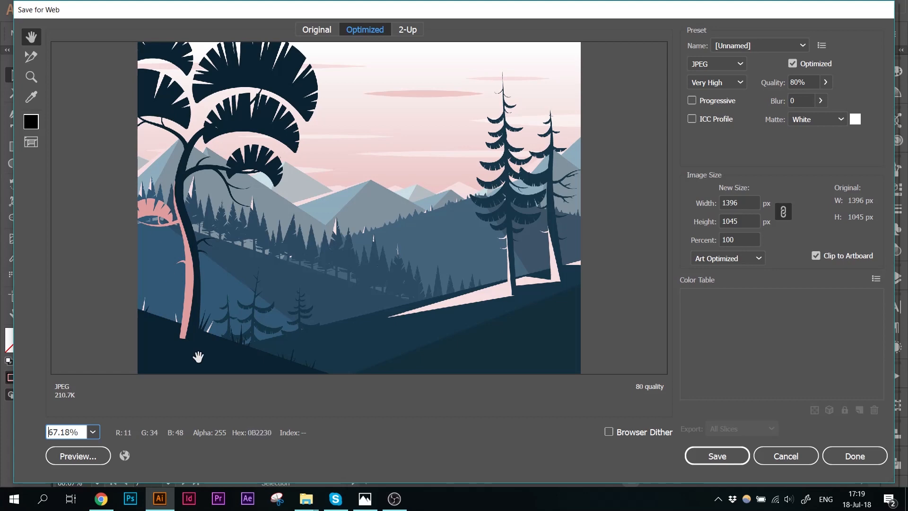
{"action": "left_click", "coordinate": [786, 455]}
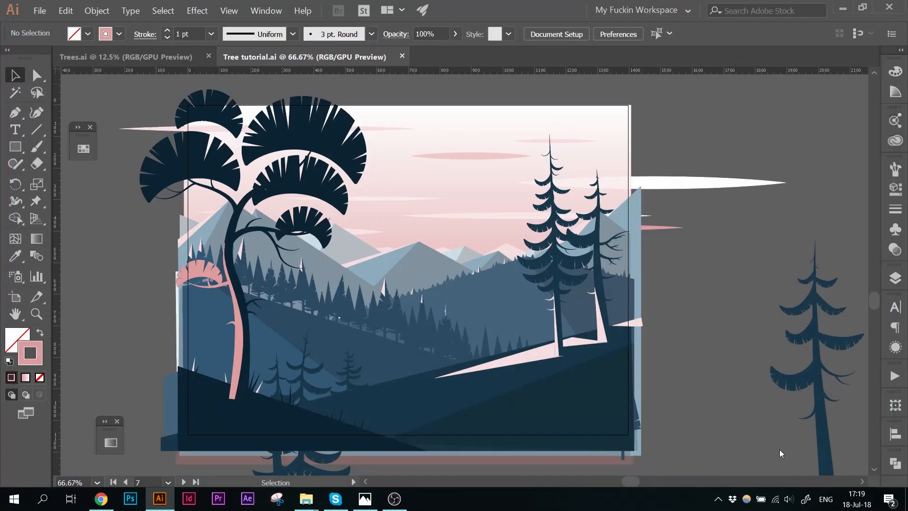
Step: Select the foreground tree group's contents and shift them slightly right and down
{"action": "double_click", "coordinate": [288, 246]}
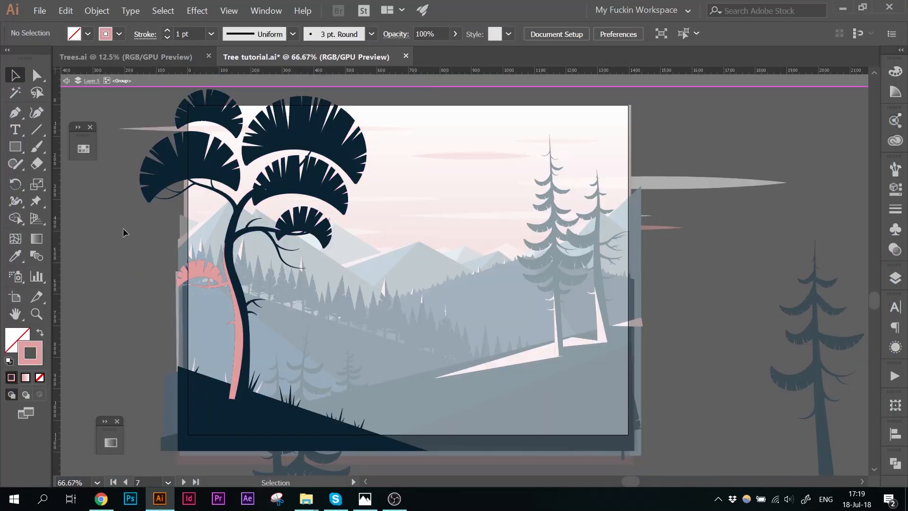
{"action": "key", "text": "ctrl+a"}
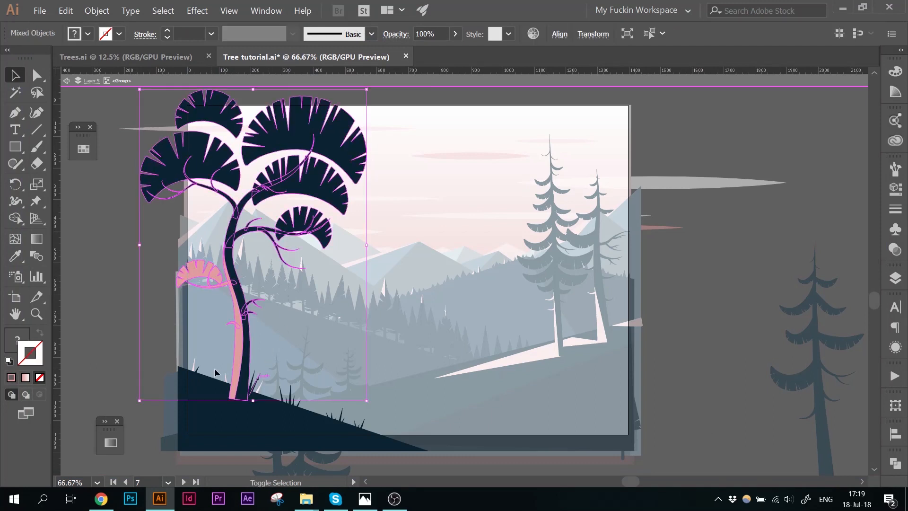
{"action": "left_click", "coordinate": [225, 378], "text": "shift"}
{"action": "left_click_drag", "start_coordinate": [287, 366], "coordinate": [252, 392]}
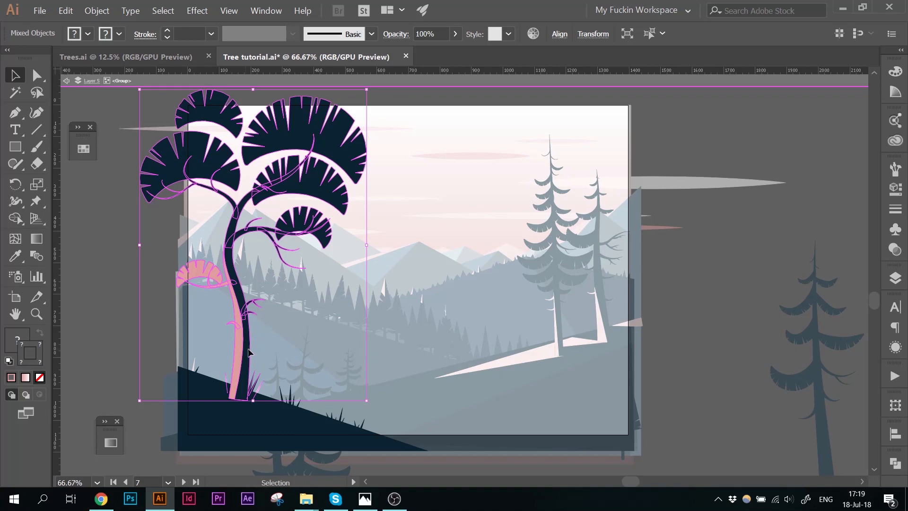
{"action": "left_click_drag", "start_coordinate": [248, 353], "coordinate": [260, 363]}
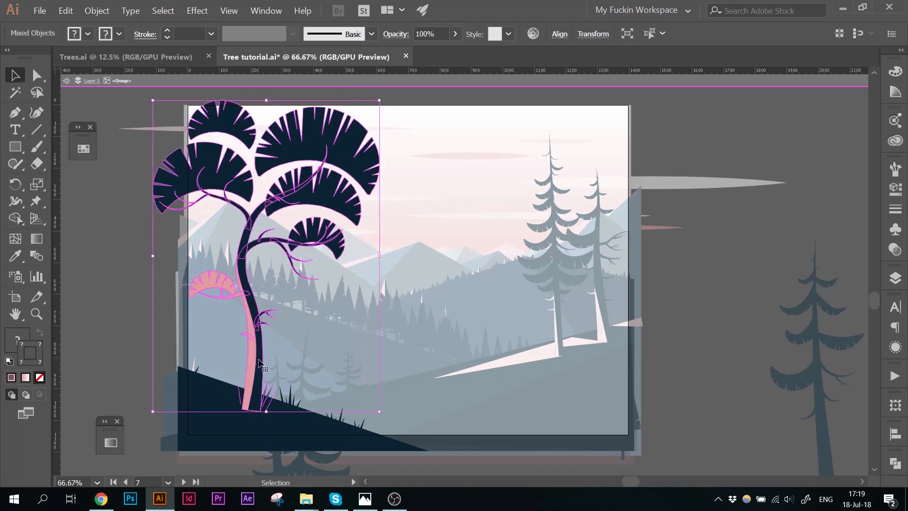
{"action": "left_click", "coordinate": [146, 360]}
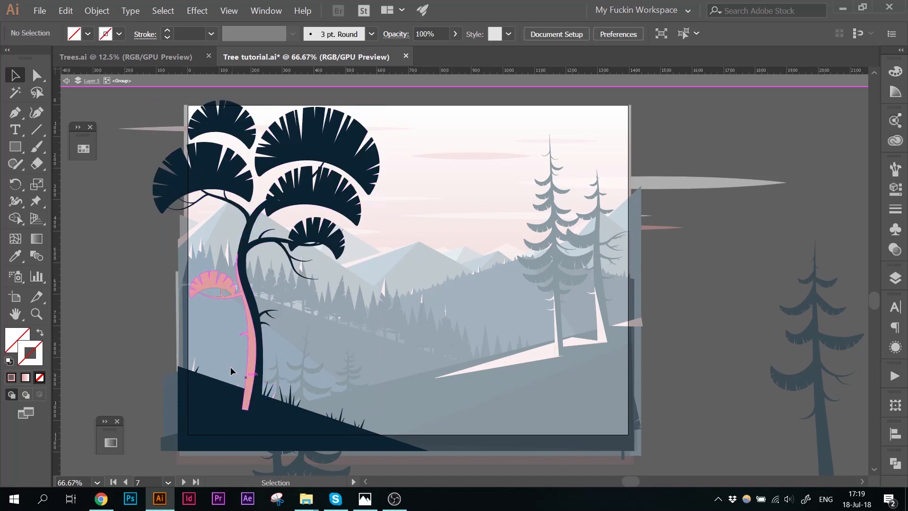
Step: Select the trunk-base lines and move them up onto the trunk's base
{"action": "left_click_drag", "start_coordinate": [231, 360], "coordinate": [278, 414]}
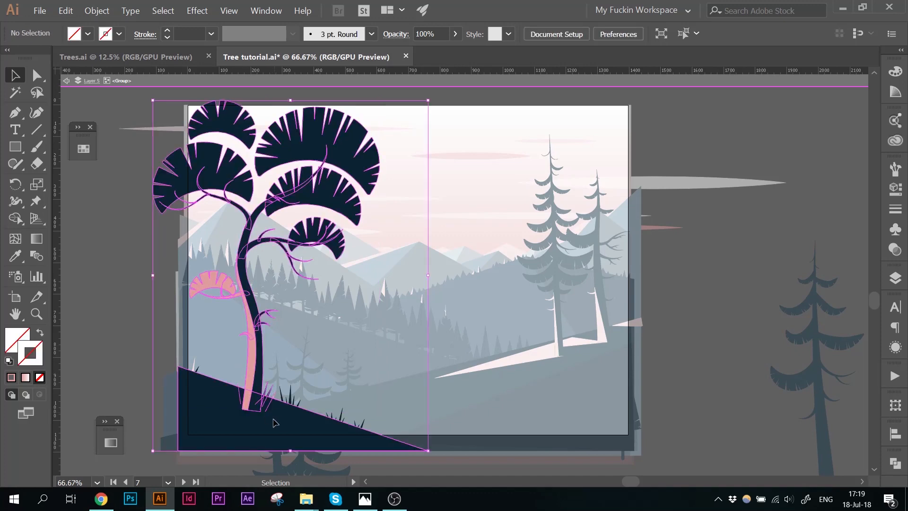
{"action": "left_click", "coordinate": [281, 425], "text": "shift"}
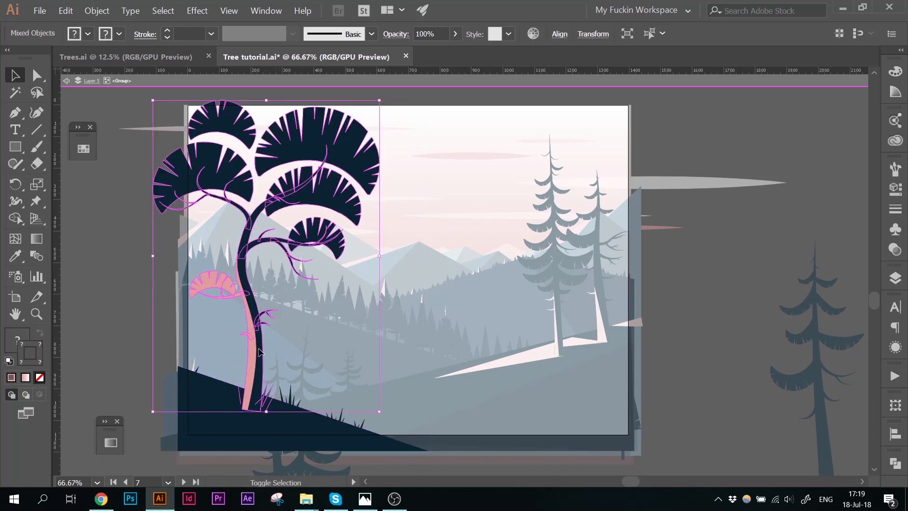
{"action": "left_click", "coordinate": [267, 394]}
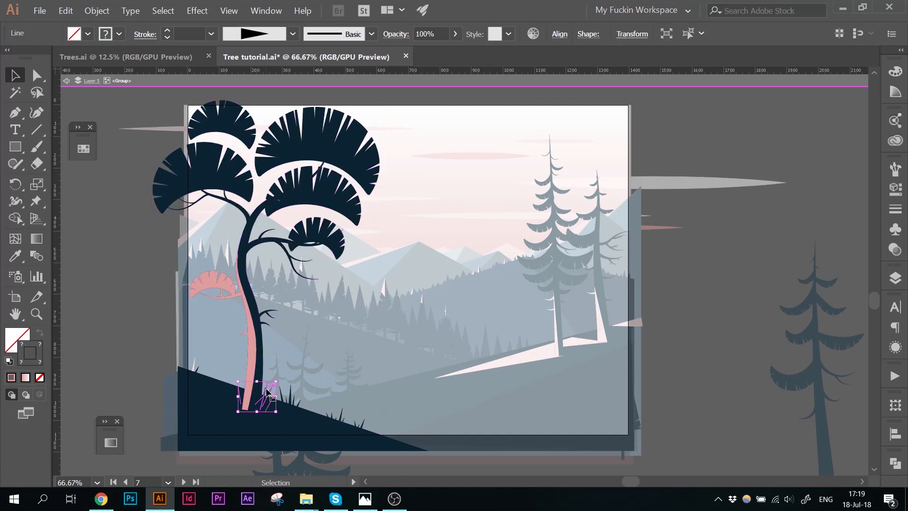
{"action": "left_click_drag", "start_coordinate": [267, 393], "coordinate": [267, 381]}
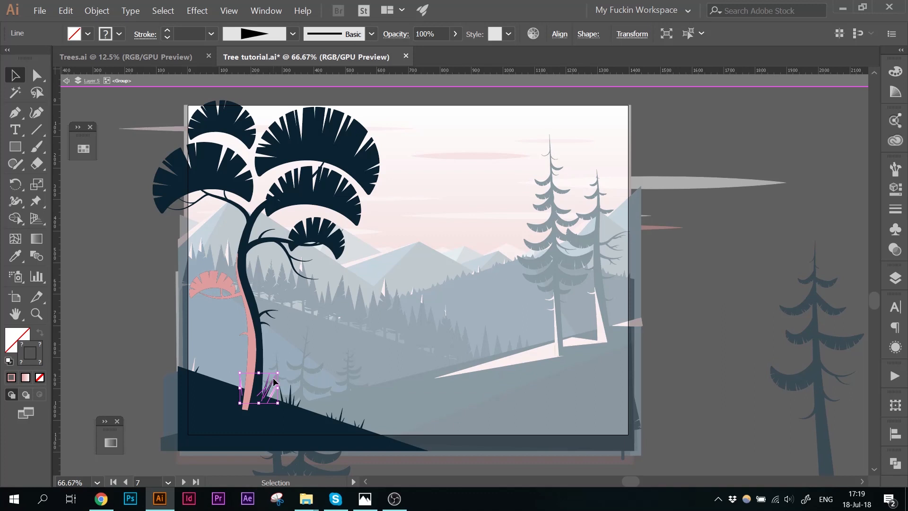
Step: Select a dark grass line and move it to the left side of the trunk
{"action": "left_click", "coordinate": [274, 379]}
{"action": "left_click", "coordinate": [293, 347]}
{"action": "left_click_drag", "start_coordinate": [287, 398], "coordinate": [232, 364]}
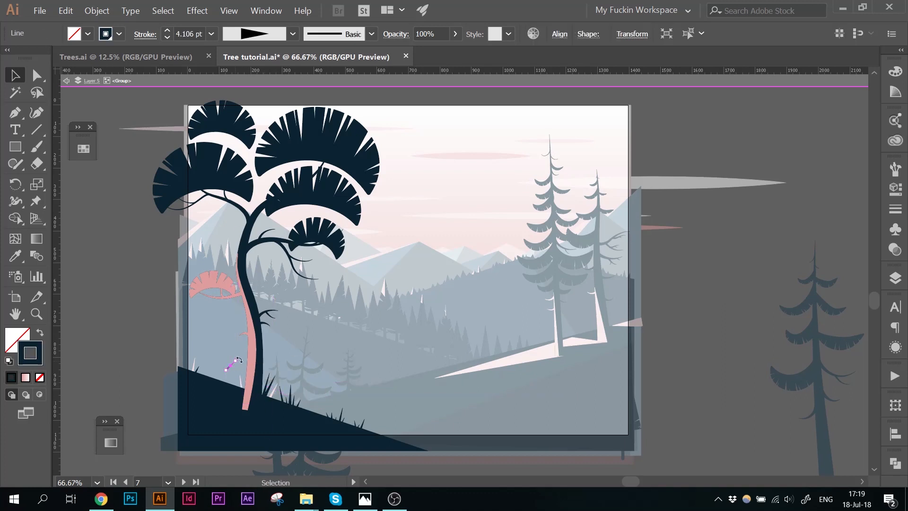
Step: Reposition a pink line on the tree and raise its stroke weight to 9 pt
{"action": "key", "text": "ctrl+="}
{"action": "key", "text": "ctrl+="}
{"action": "left_click_drag", "start_coordinate": [484, 304], "coordinate": [485, 292]}
{"action": "mouse_move", "coordinate": [461, 281]}
{"action": "left_mouse_down"}
{"action": "mouse_move", "coordinate": [478, 319]}
{"action": "mouse_move", "coordinate": [340, 326]}
{"action": "left_mouse_up"}
{"action": "left_click", "coordinate": [167, 31]}
{"action": "left_click", "coordinate": [167, 30]}
{"action": "left_click", "coordinate": [440, 236]}
{"action": "key", "text": "ctrl+minus"}
{"action": "key", "text": "ctrl+minus"}
{"action": "key", "text": "ctrl+minus"}
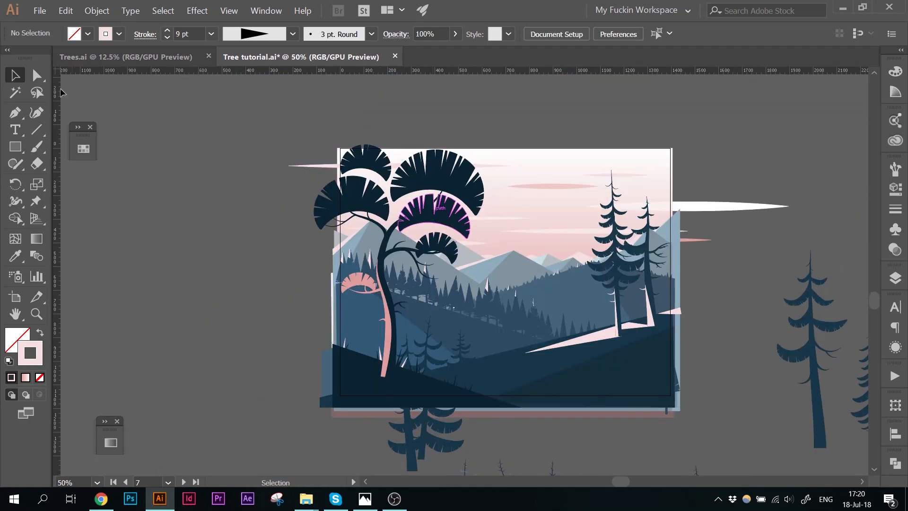
Step: Open Save for Web (Legacy) and fit the preview on screen
{"action": "left_click", "coordinate": [39, 11]}
{"action": "mouse_move", "coordinate": [71, 195]}
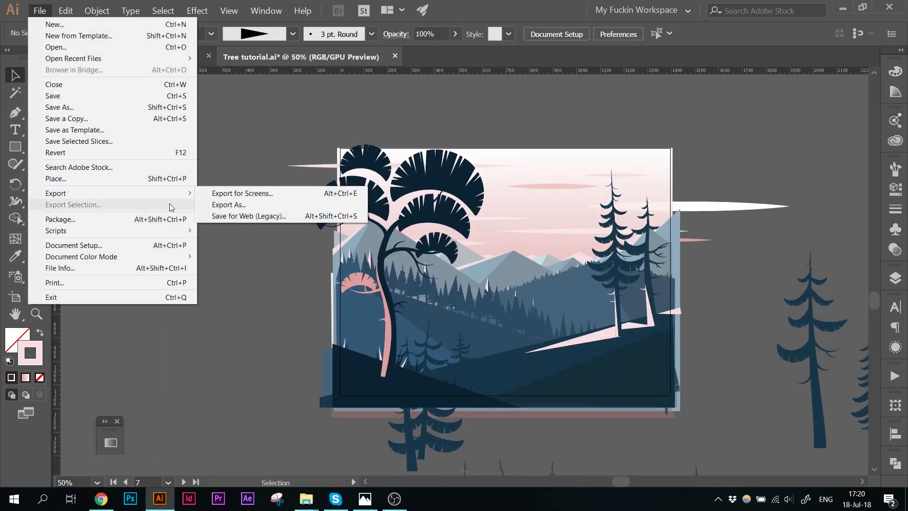
{"action": "left_click", "coordinate": [254, 217]}
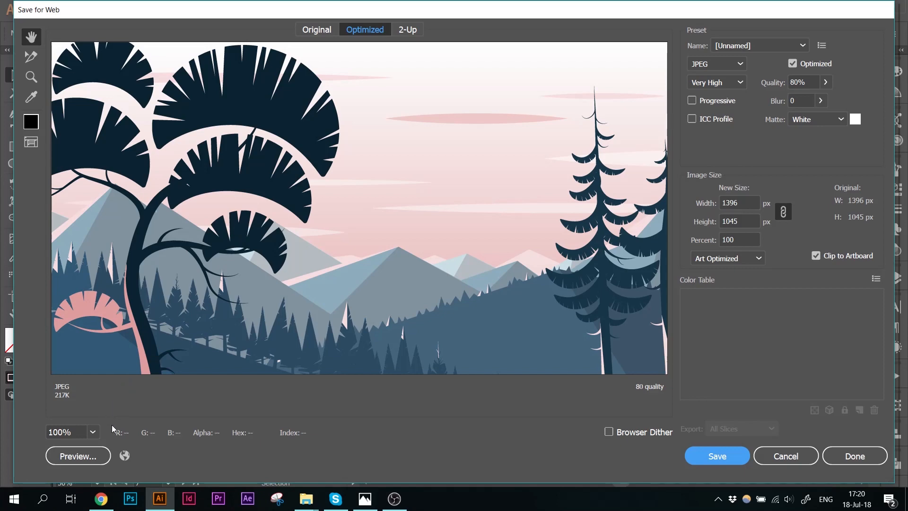
{"action": "left_click", "coordinate": [94, 431]}
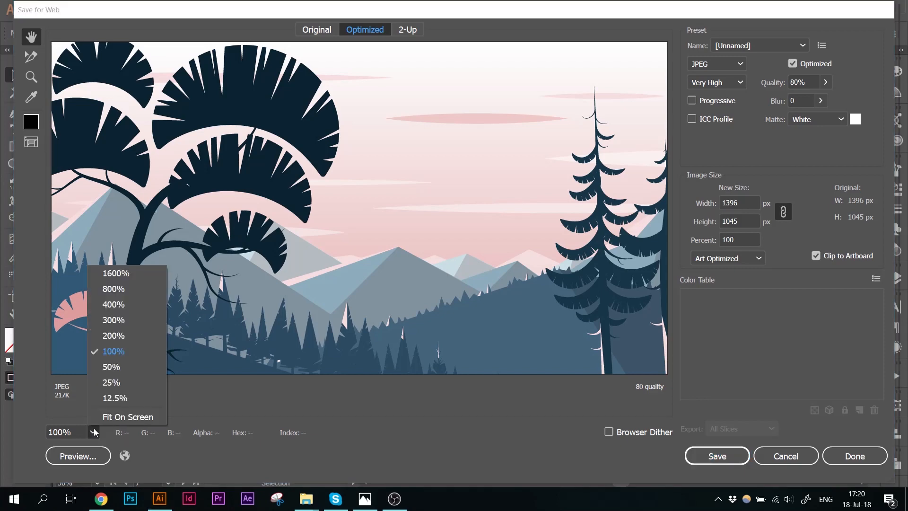
{"action": "left_click", "coordinate": [131, 416]}
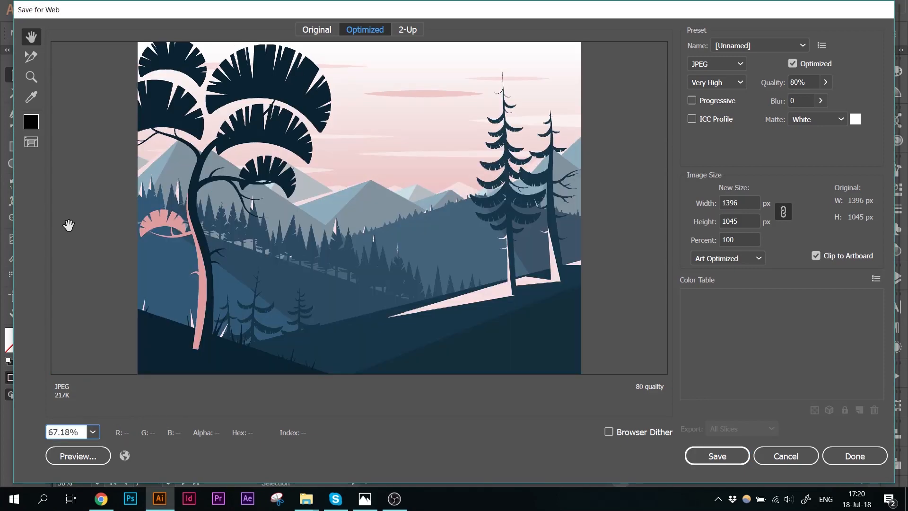